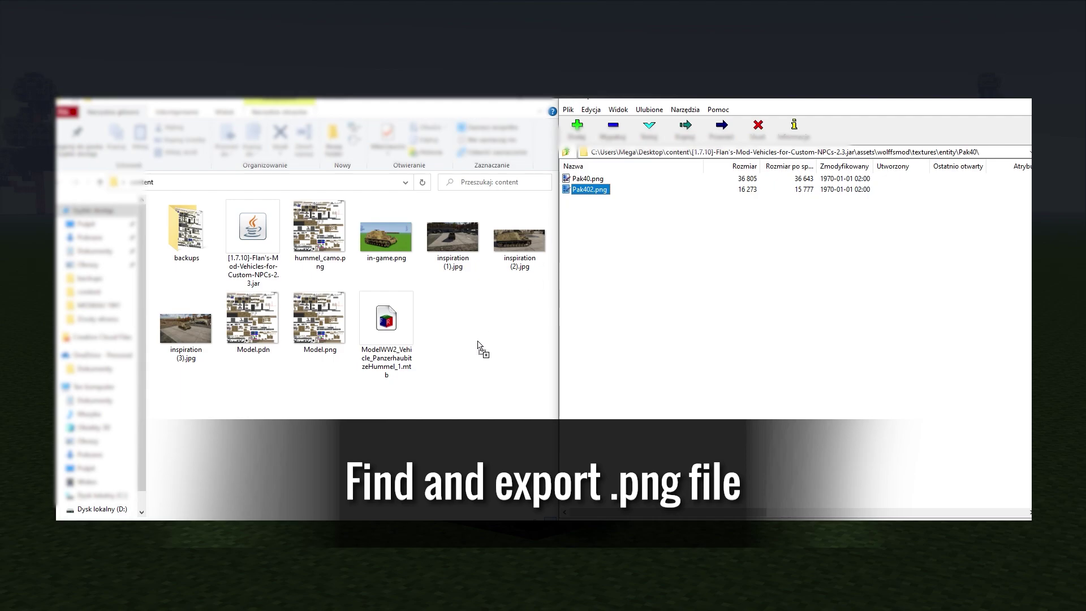
Step: Copy Pak402.png from the archive's textures\entity\Pak40 folder into the content folder
left_click_drag(477, 344, 498, 349)
left_click(719, 283)
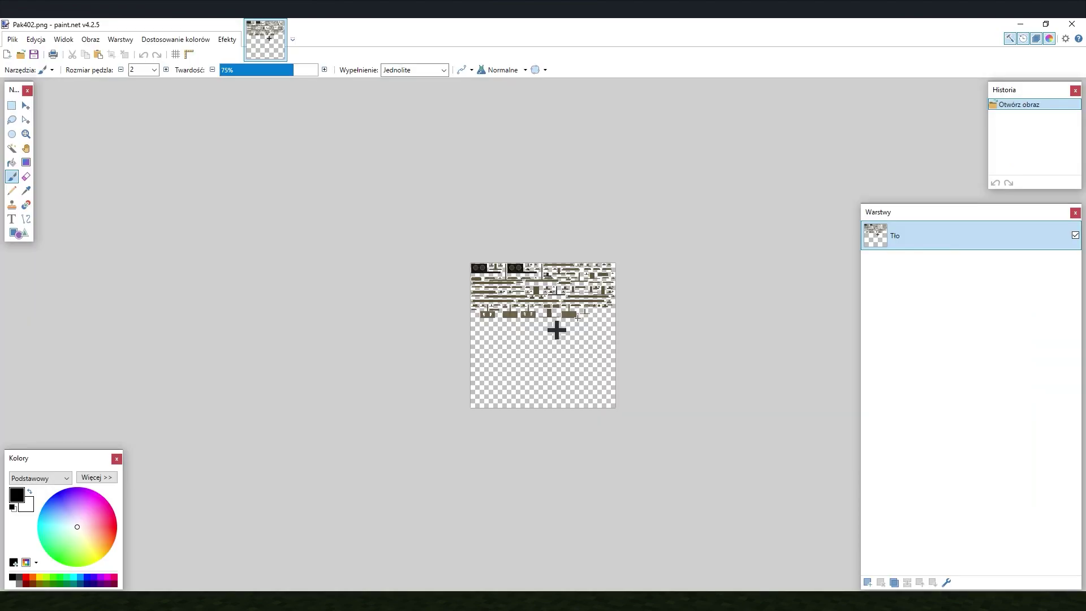
scroll(577, 319, "up", 3, "ctrl")
scroll(569, 322, "up", 2, "ctrl")
scroll(557, 327, "up", 2, "ctrl")
scroll(558, 327, "up", 1, "ctrl")
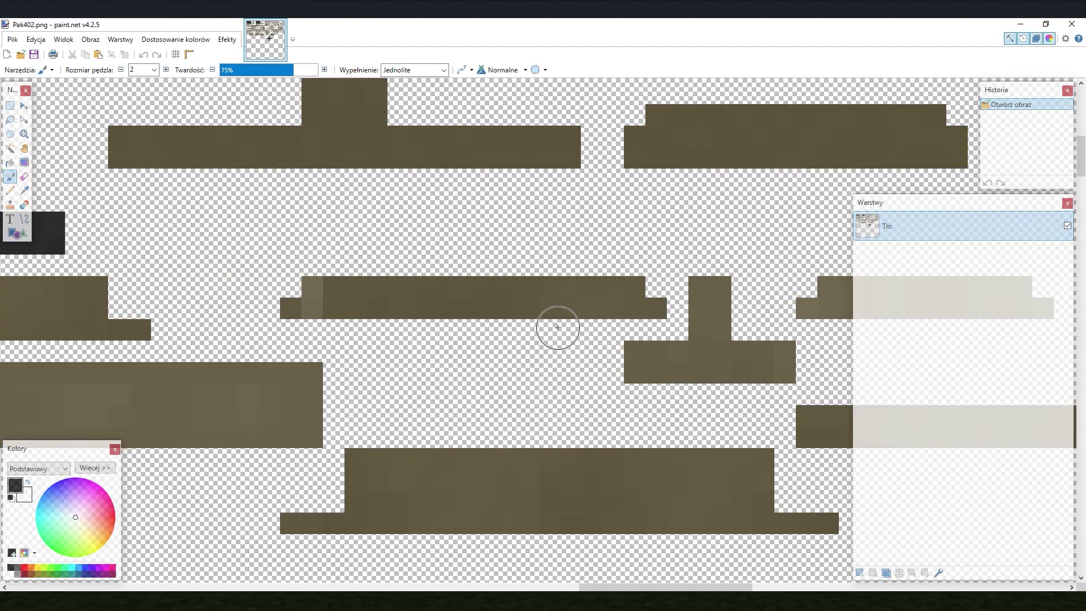
scroll(558, 327, "down", 3, "ctrl")
scroll(558, 327, "down", 1, "ctrl")
Step: Magic-wand select the brown pieces globally at 25% tolerance and add empty layer Warstwa 2
left_click(10, 148)
scroll(450, 237, "up", 2, "ctrl")
scroll(450, 237, "up", 2, "ctrl")
left_click(447, 234)
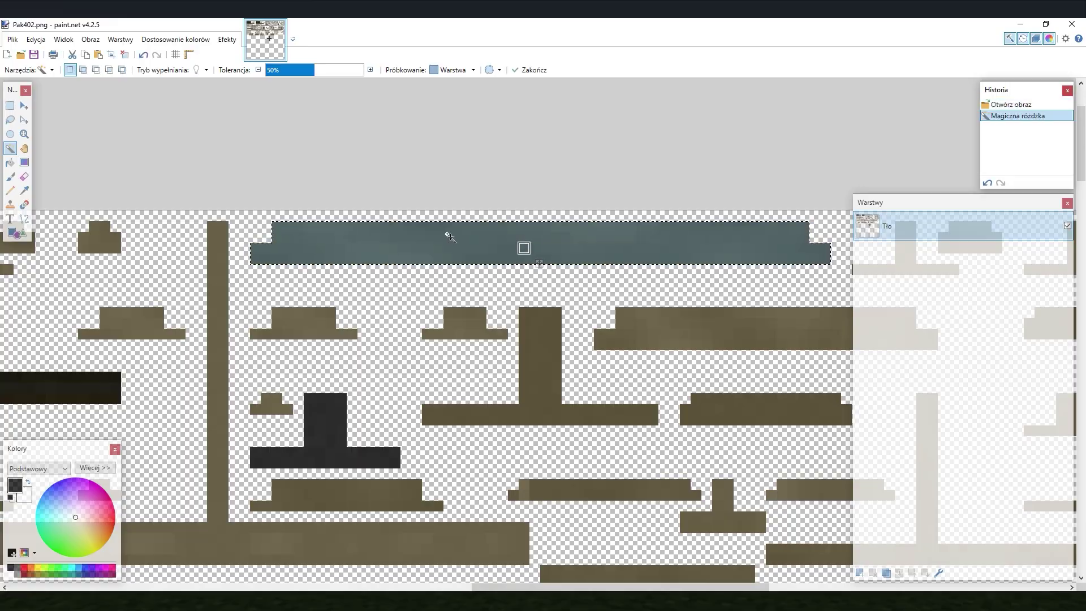
scroll(450, 238, "down", 3, "ctrl")
left_click(491, 269, "shift")
left_click_drag(300, 69, 290, 69)
scroll(766, 327, "up", 3, "ctrl")
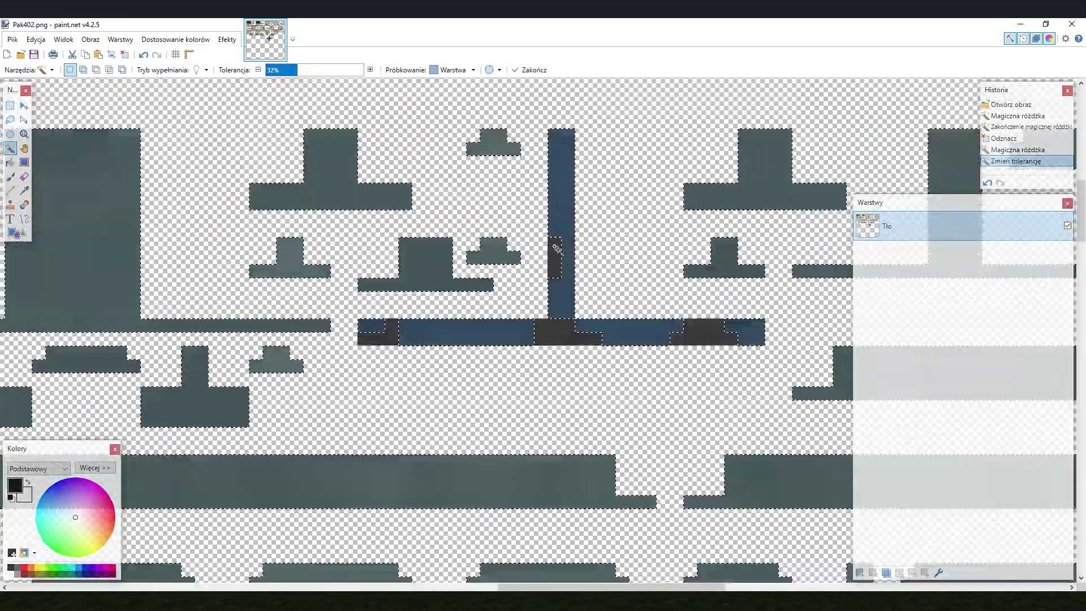
scroll(766, 327, "up", 1, "ctrl")
scroll(766, 327, "down", 2, "ctrl")
scroll(767, 327, "down", 2, "ctrl")
scroll(680, 306, "down", 1, "ctrl")
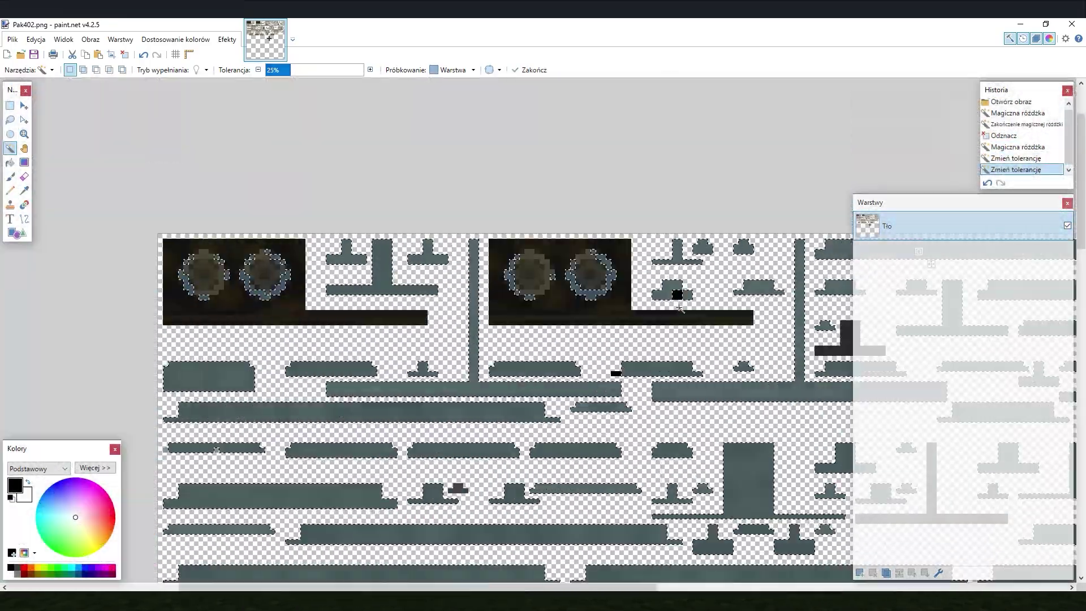
scroll(190, 309, "down", 2, "ctrl")
key("ctrl+shift+n")
key("m")
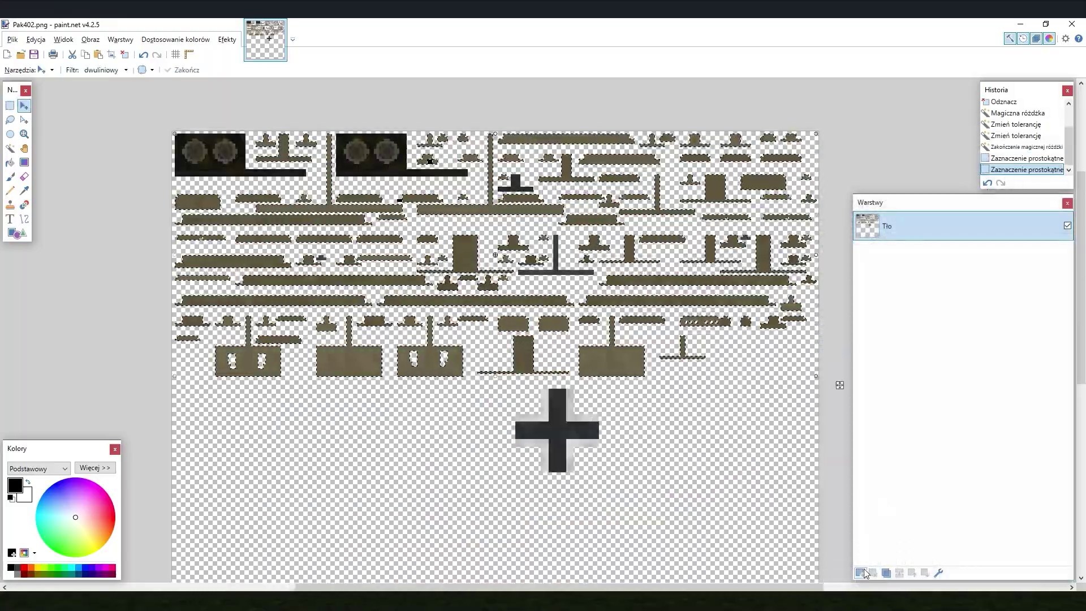
scroll(353, 331, "up", 2, "ctrl")
scroll(352, 330, "down", 2, "ctrl")
key("b")
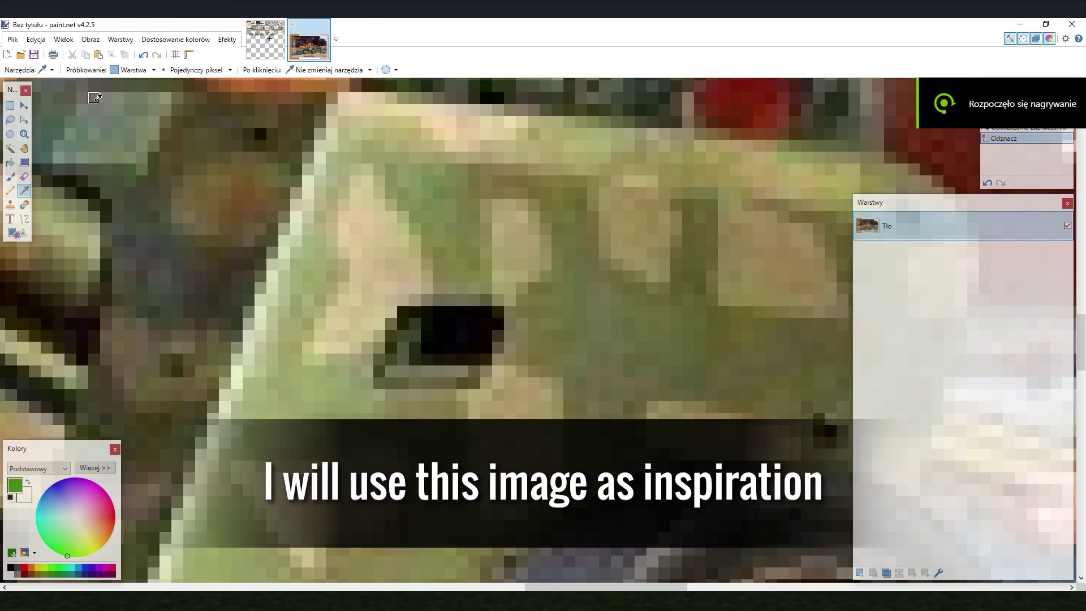
Step: Sample the olive colour from the anti-tank gun picture with the Color Picker
left_click(634, 332)
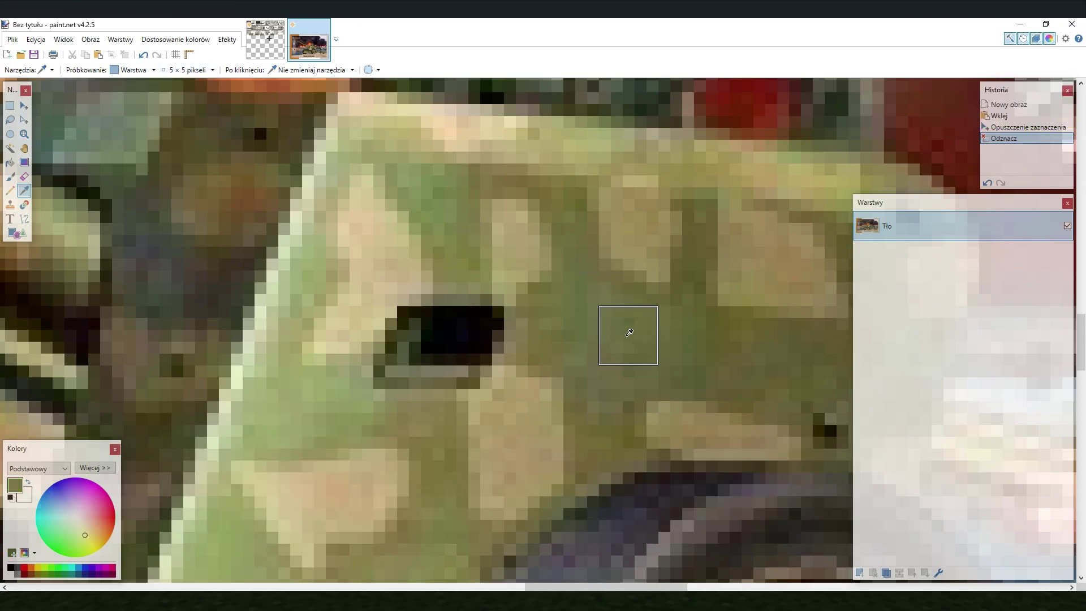
scroll(633, 331, "down", 3, "ctrl")
scroll(594, 327, "down", 3, "ctrl")
scroll(517, 320, "up", 1, "ctrl")
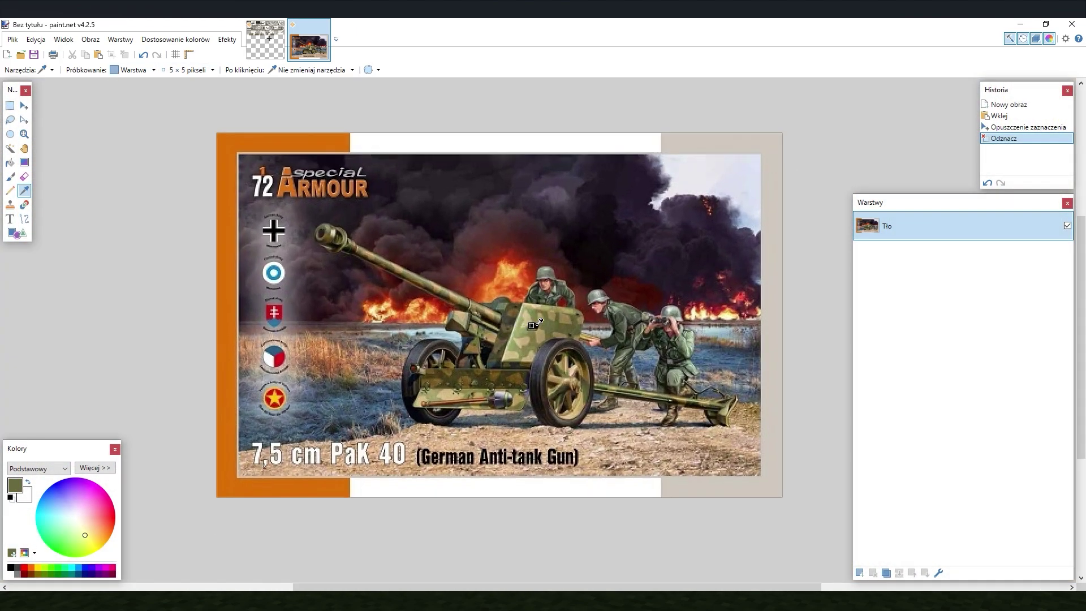
scroll(455, 264, "up", 1, "ctrl")
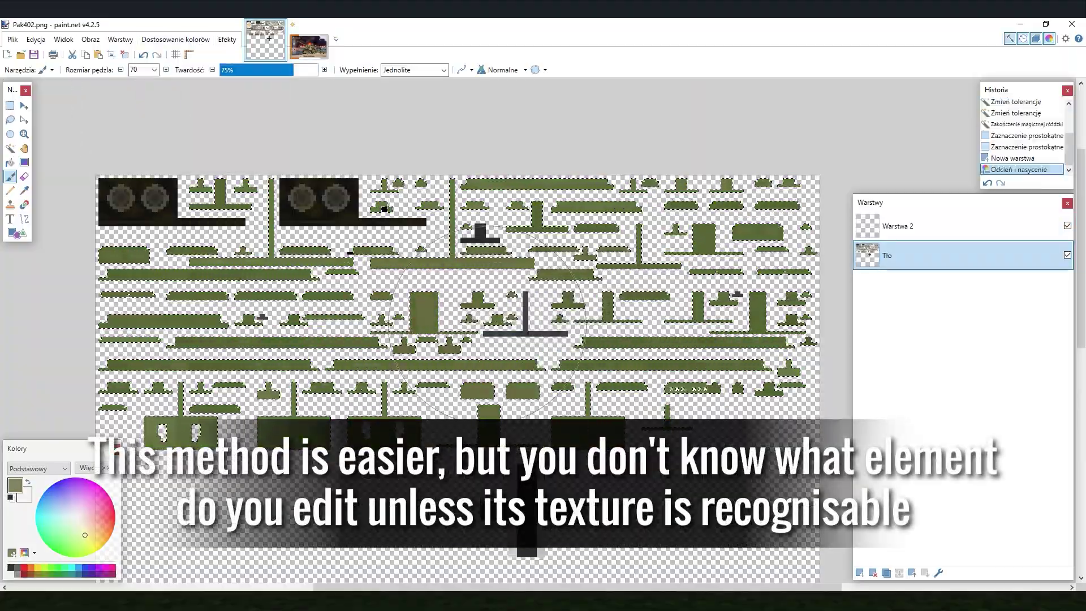
Step: Lighten the olive pieces with Hue/Saturation and Brightness/Contrast, then fetch tan from the gun image
left_click(496, 321)
key("ctrl+shift+u")
key("ctrl+z")
left_click(176, 39)
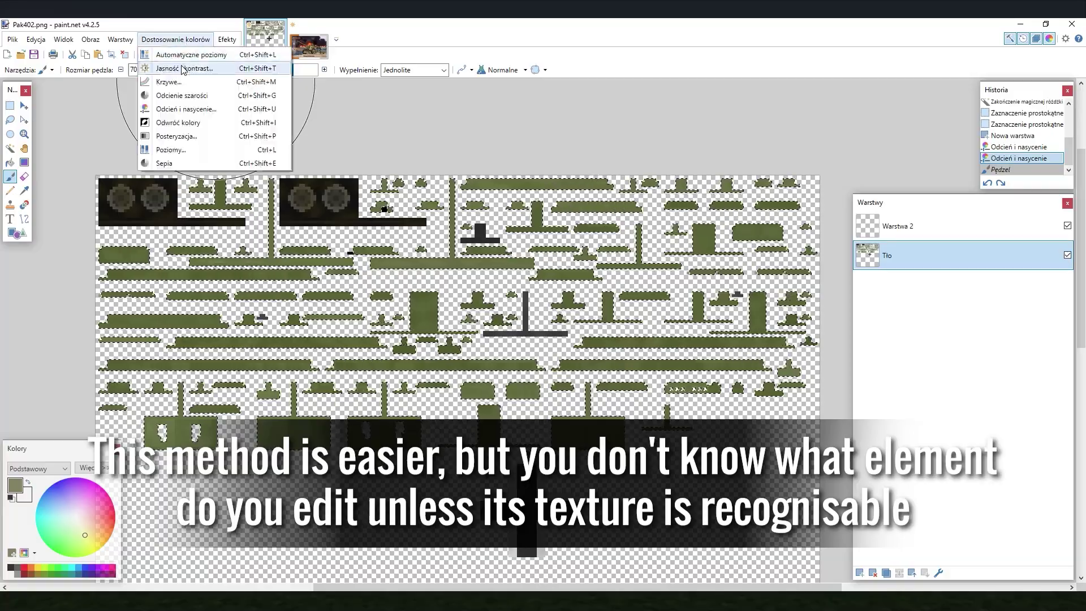
left_click(187, 80)
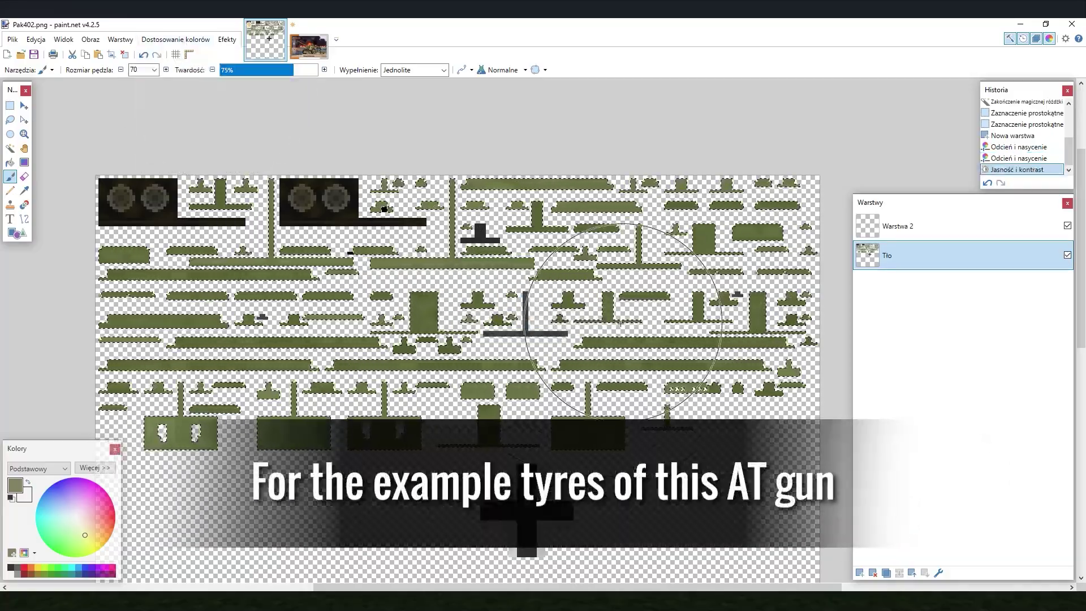
key("ctrl+Tab")
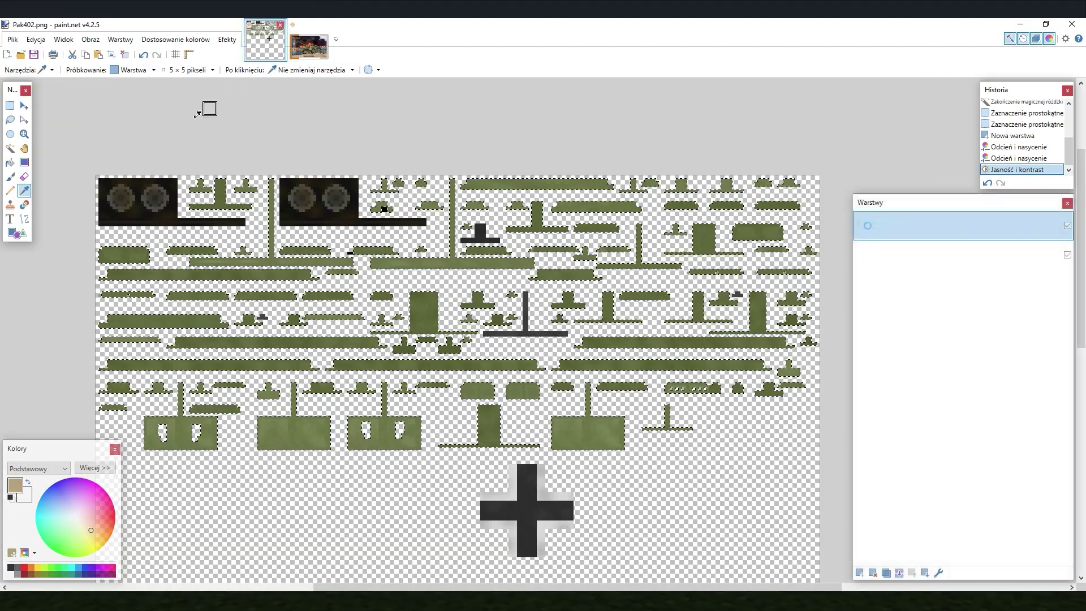
key("b")
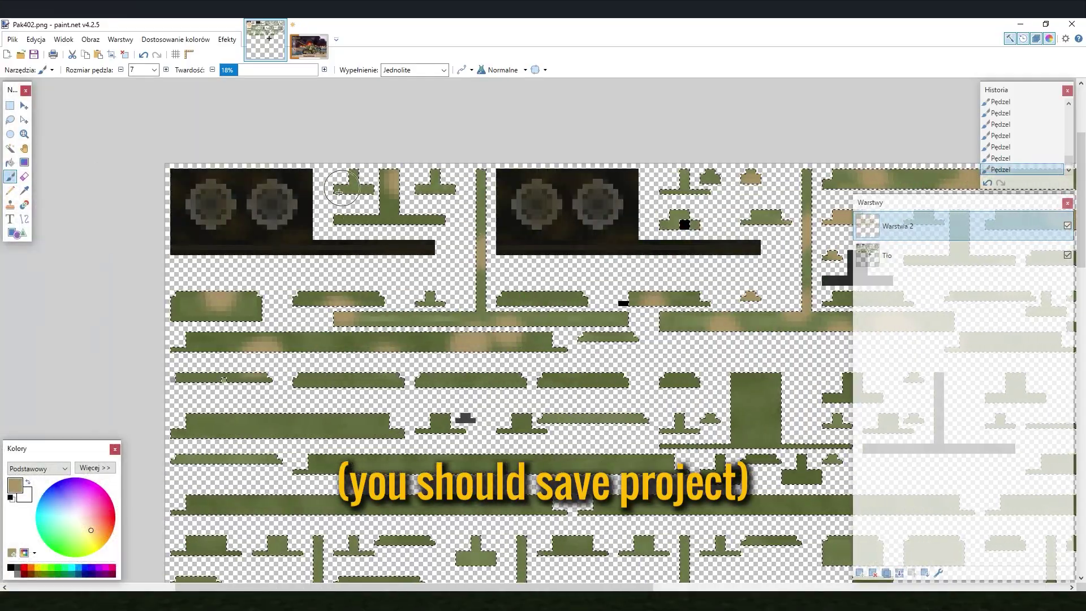
scroll(284, 220, "down", 5)
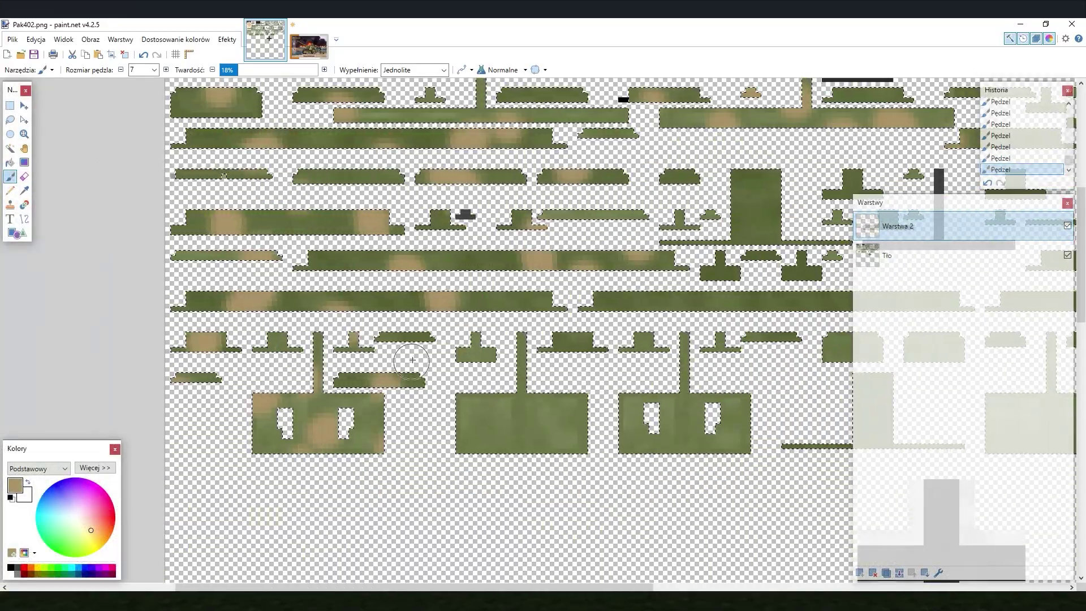
scroll(306, 349, "right", 10)
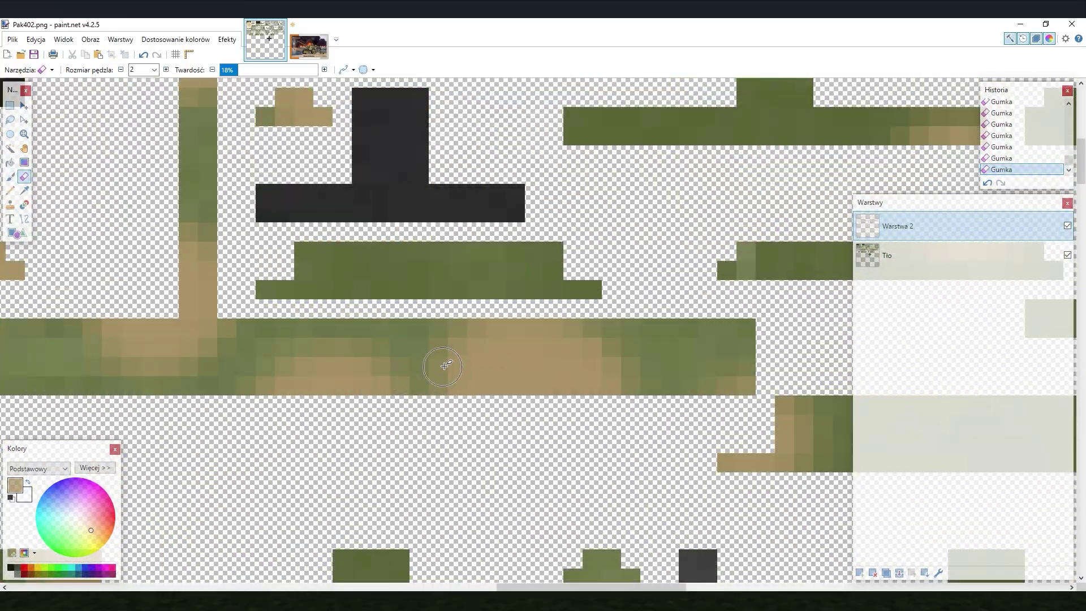
scroll(422, 388, "down", 4, "ctrl")
scroll(370, 316, "up", 3, "ctrl")
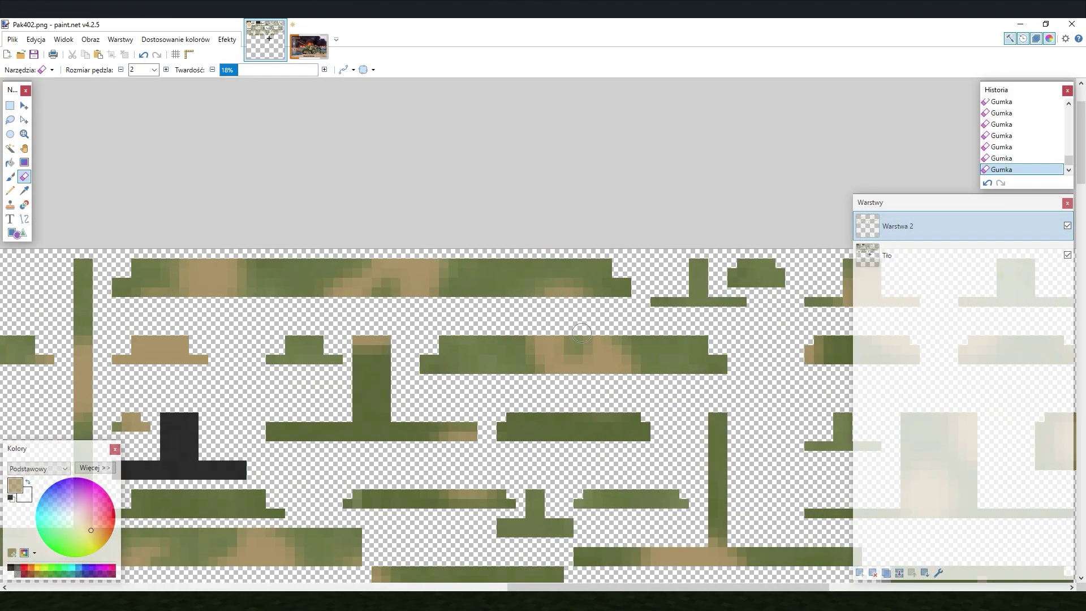
scroll(592, 429, "down", 3, "ctrl")
scroll(612, 399, "up", 2, "ctrl")
scroll(629, 382, "up", 2, "ctrl")
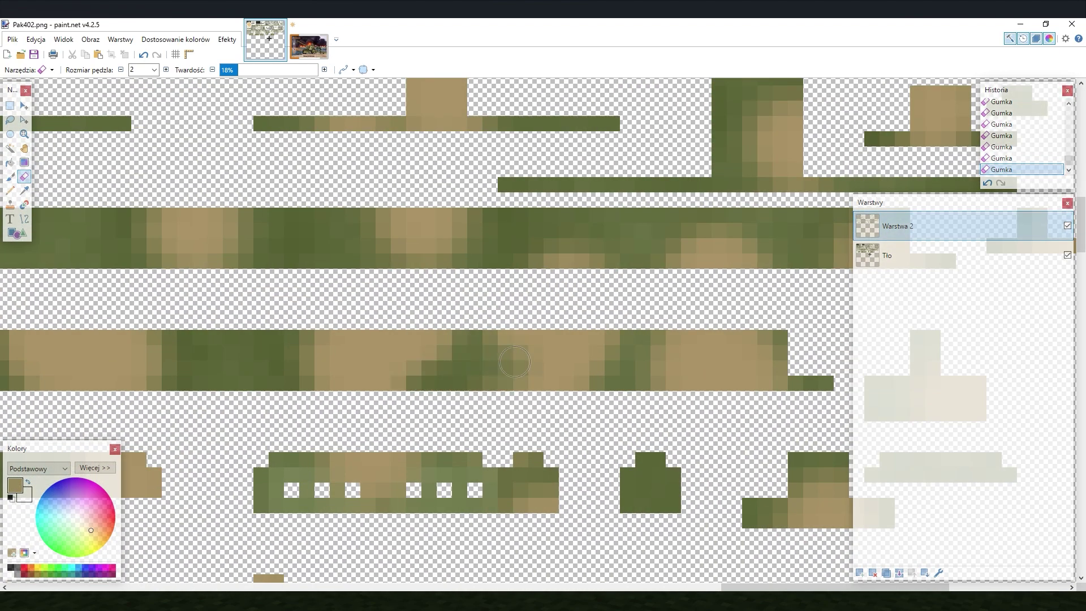
scroll(632, 379, "down", 1, "ctrl")
scroll(631, 378, "up", 2, "ctrl")
scroll(535, 424, "down", 3, "ctrl")
scroll(543, 356, "up", 2, "ctrl")
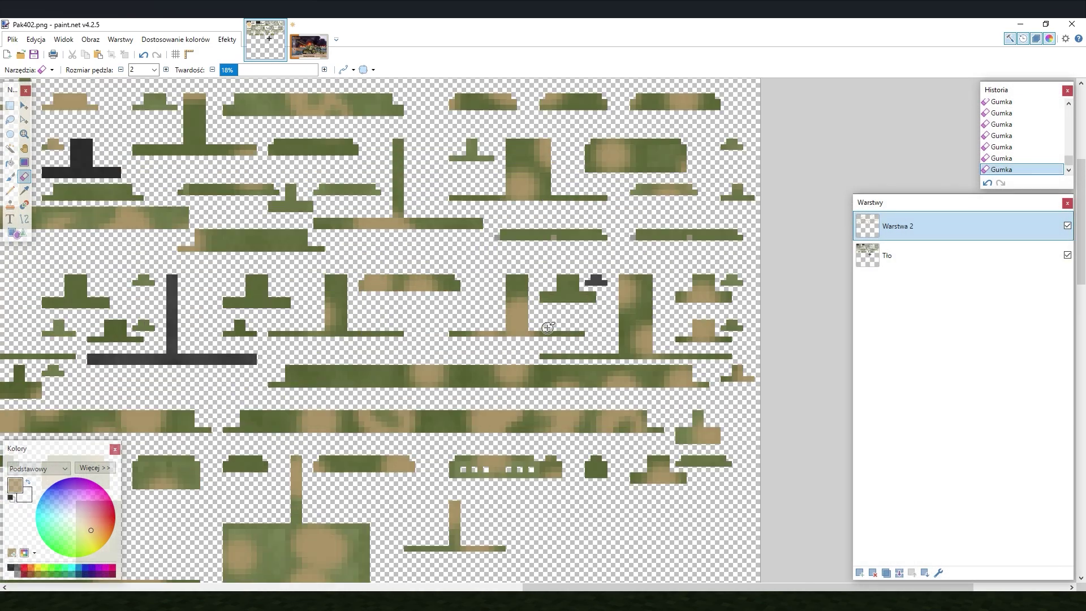
scroll(566, 356, "up", 1, "ctrl")
scroll(564, 355, "up", 2, "ctrl")
scroll(444, 377, "down", 3, "ctrl")
scroll(478, 425, "up", 1, "ctrl")
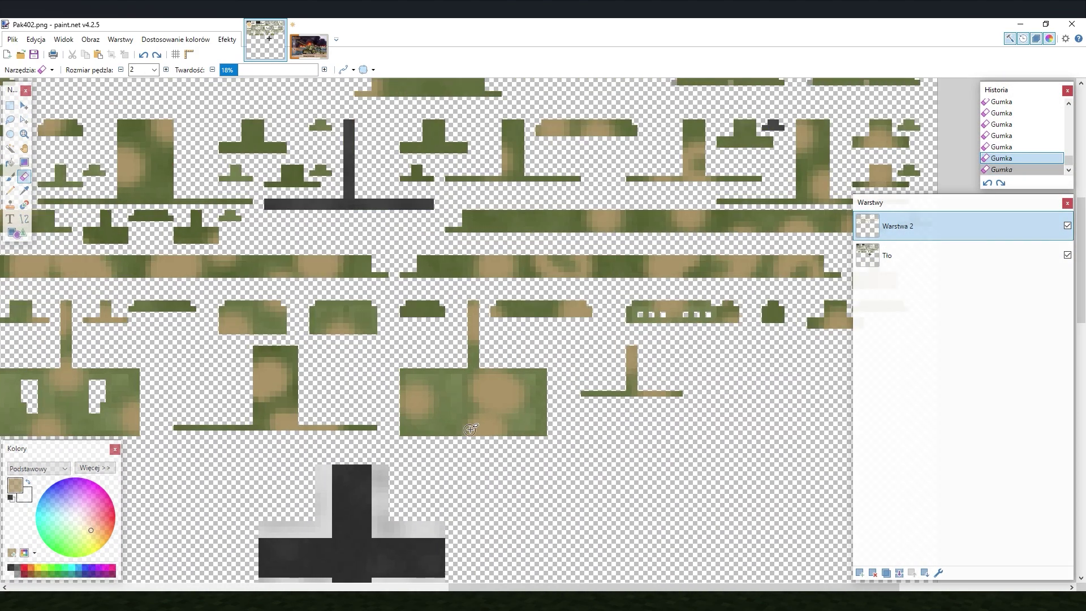
scroll(539, 458, "up", 2, "ctrl")
scroll(539, 458, "down", 3, "ctrl")
scroll(595, 340, "up", 3, "ctrl")
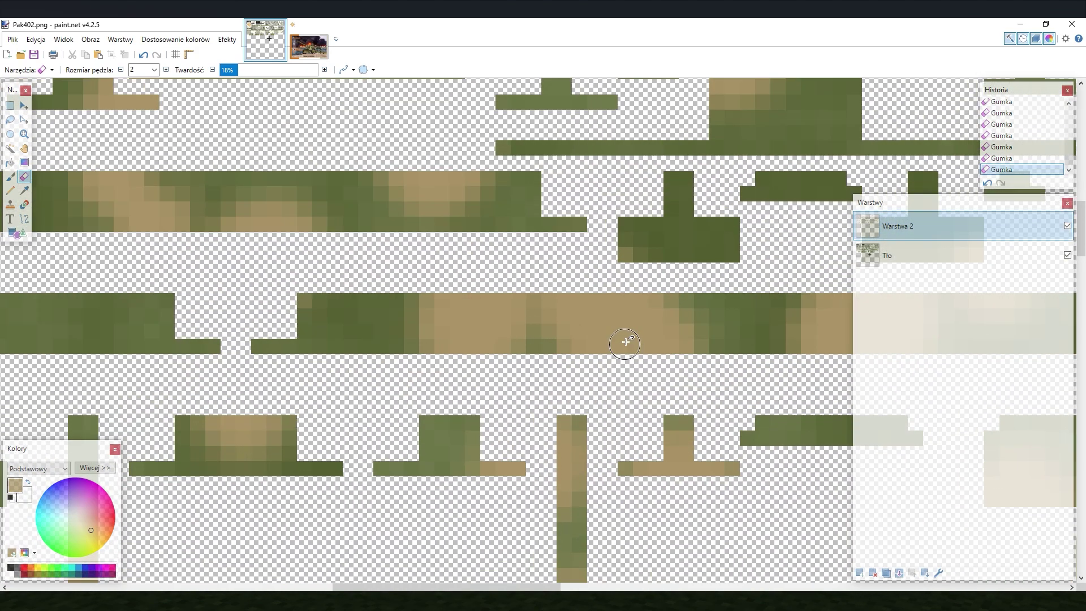
scroll(576, 367, "down", 1, "ctrl")
scroll(576, 367, "down", 2, "ctrl")
scroll(546, 387, "up", 1, "ctrl")
Step: Cut the cross from the background onto new layer Warstwa 3 and hide that layer
key("ctrl+shift+s")
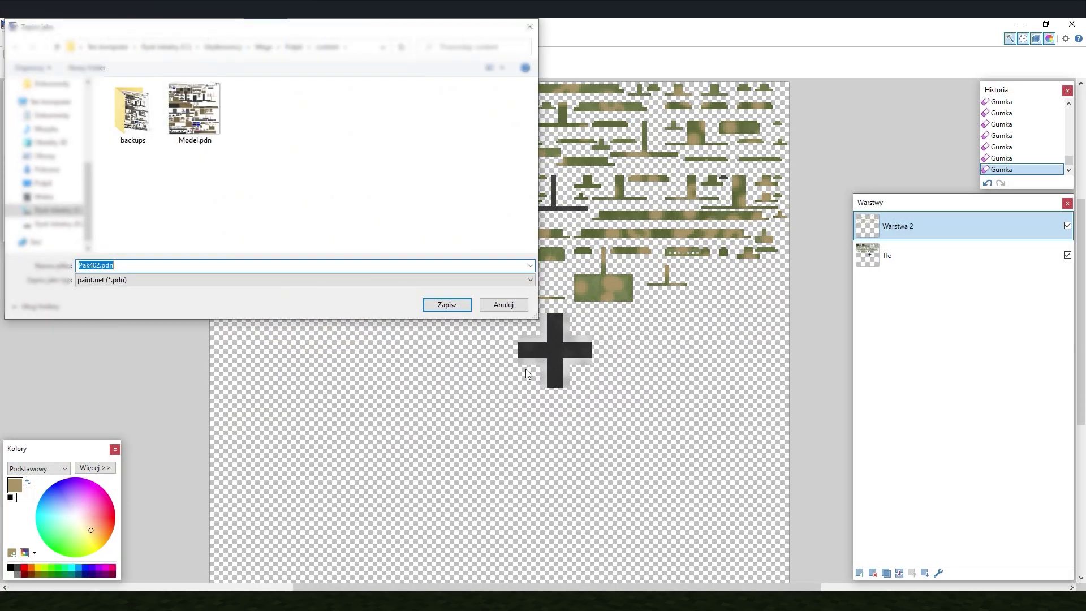
key("Escape")
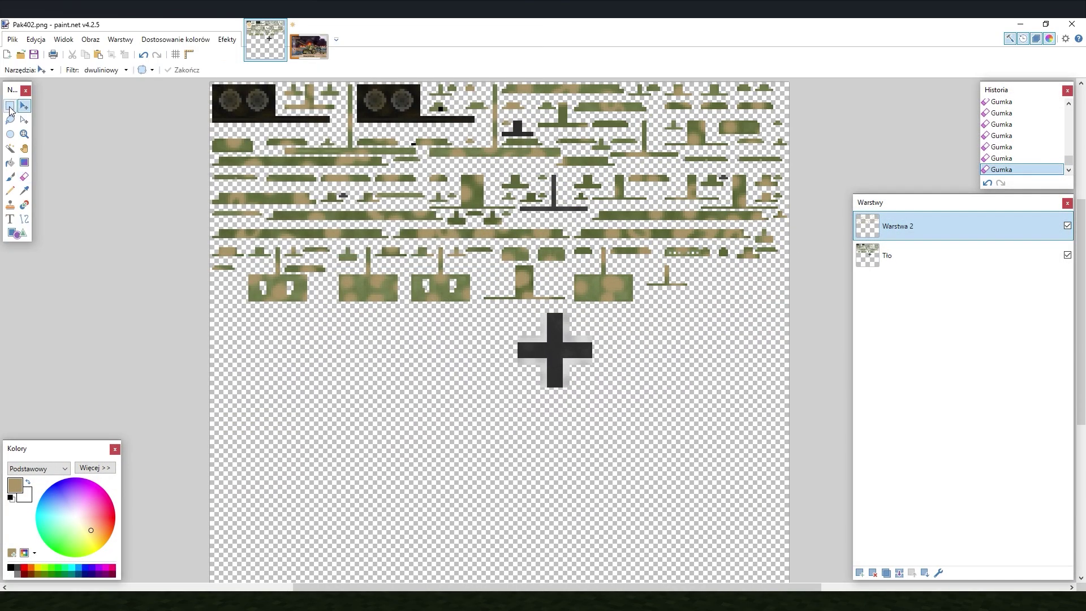
key("alt+Page_Down")
scroll(432, 330, "up", 3, "ctrl")
left_click_drag(436, 338, 749, 278)
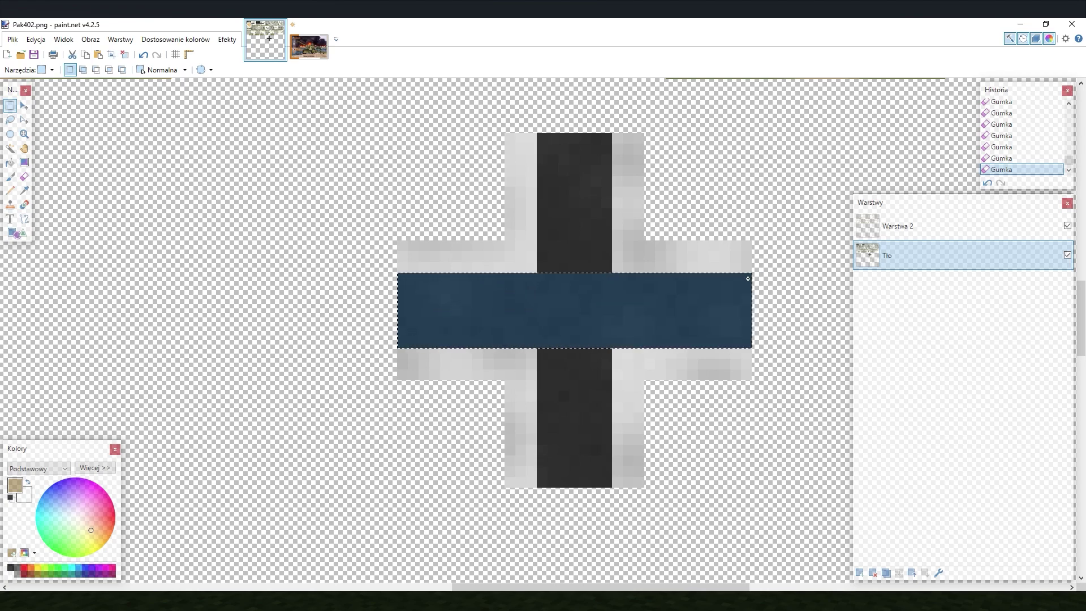
left_click_drag(537, 132, 610, 482, "ctrl")
left_click(25, 105)
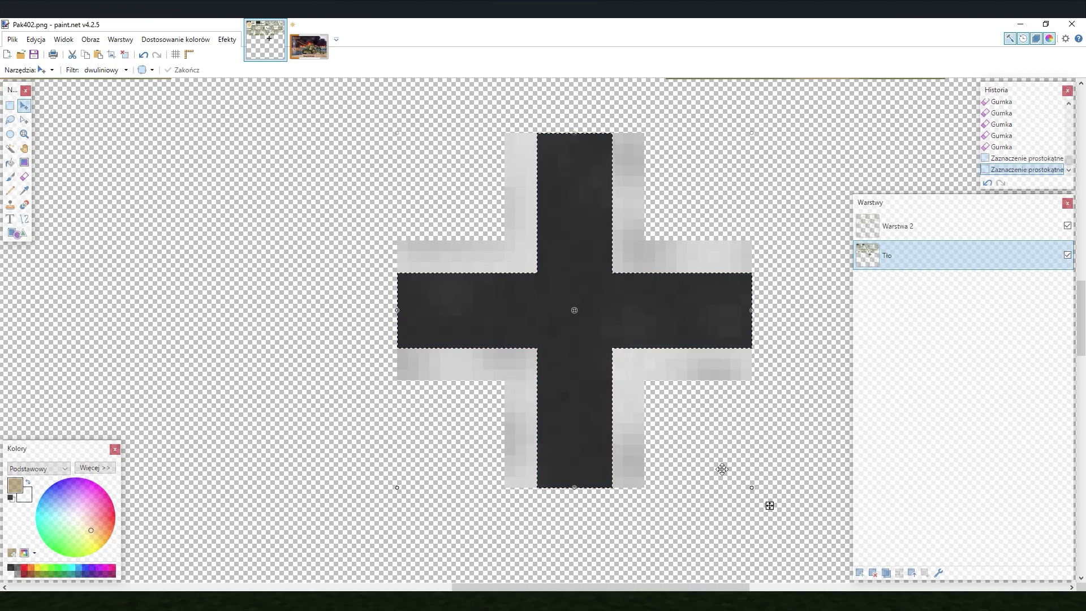
key("ctrl+x")
key("ctrl+shift+n")
key("ctrl+v")
key("ctrl+d")
left_click(1068, 254)
scroll(676, 335, "down", 1, "ctrl")
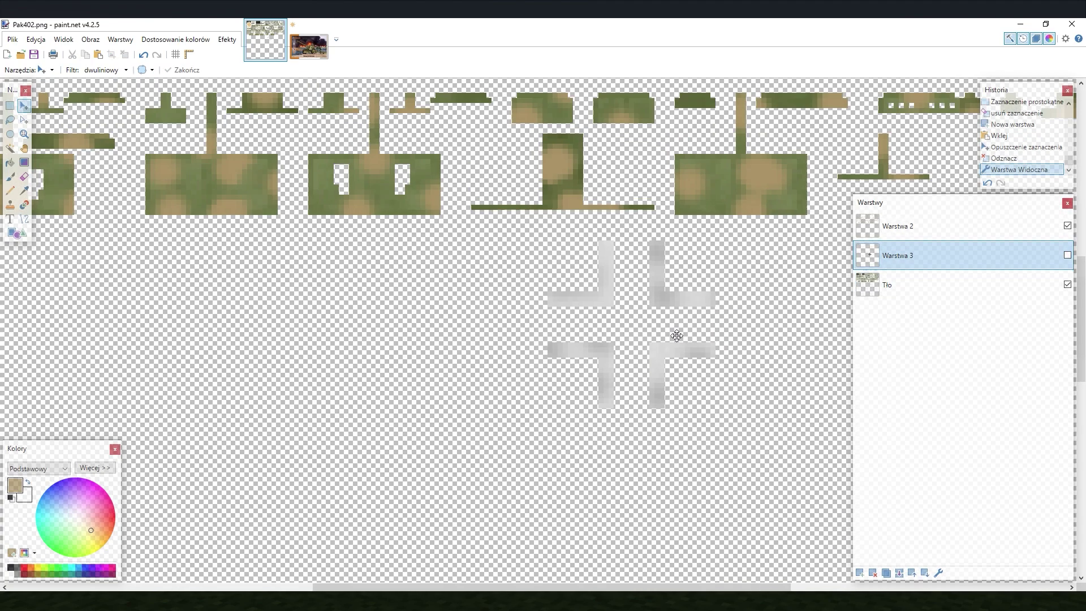
scroll(676, 334, "down", 1, "ctrl")
scroll(707, 197, "down", 1, "ctrl")
Step: Save the project as Pak402.pdn, then export a flattened PNG overwriting Pak402.png
key("ctrl+shift+s")
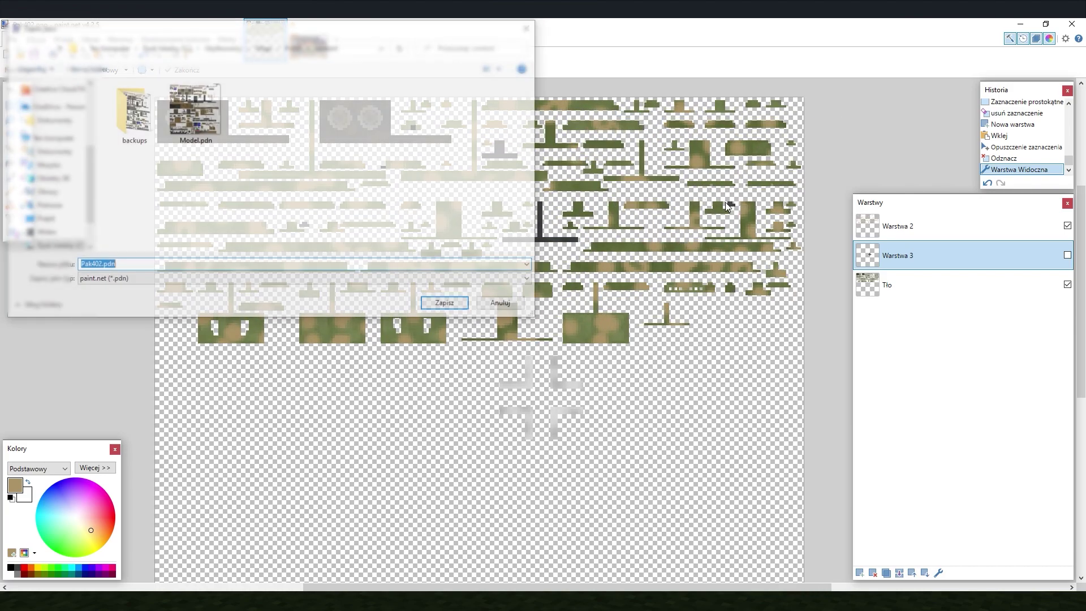
left_click(448, 304)
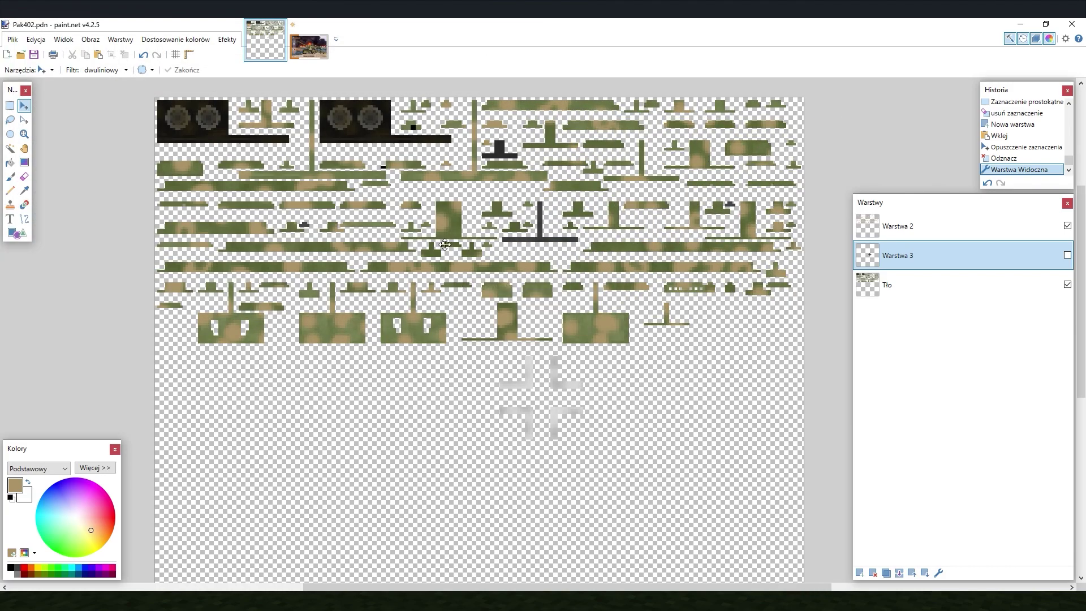
left_click(12, 39)
left_click(34, 100)
left_click(175, 279)
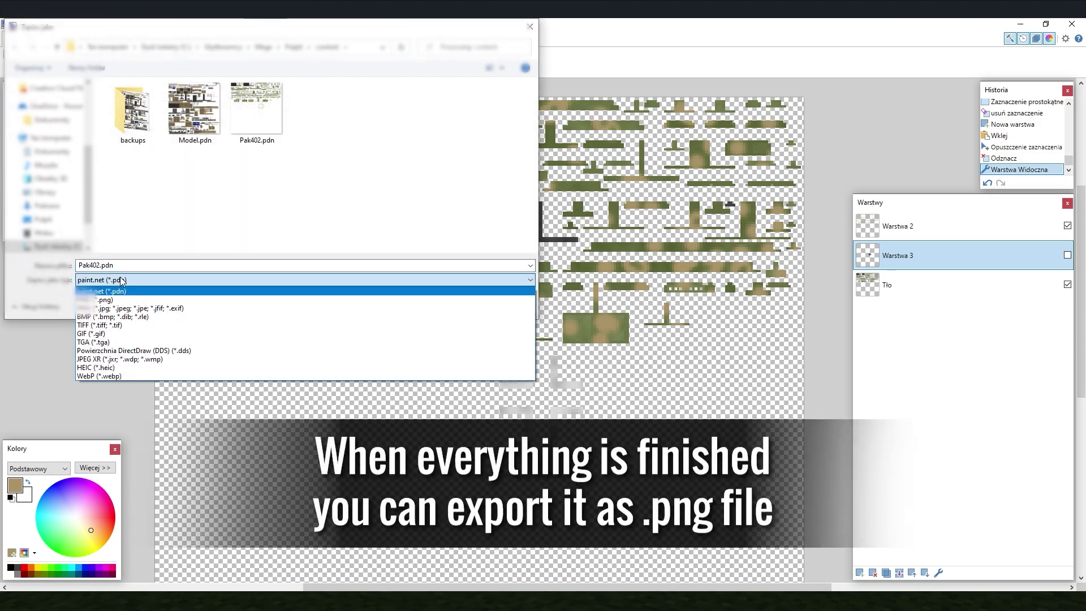
left_click(148, 304)
left_click(448, 306)
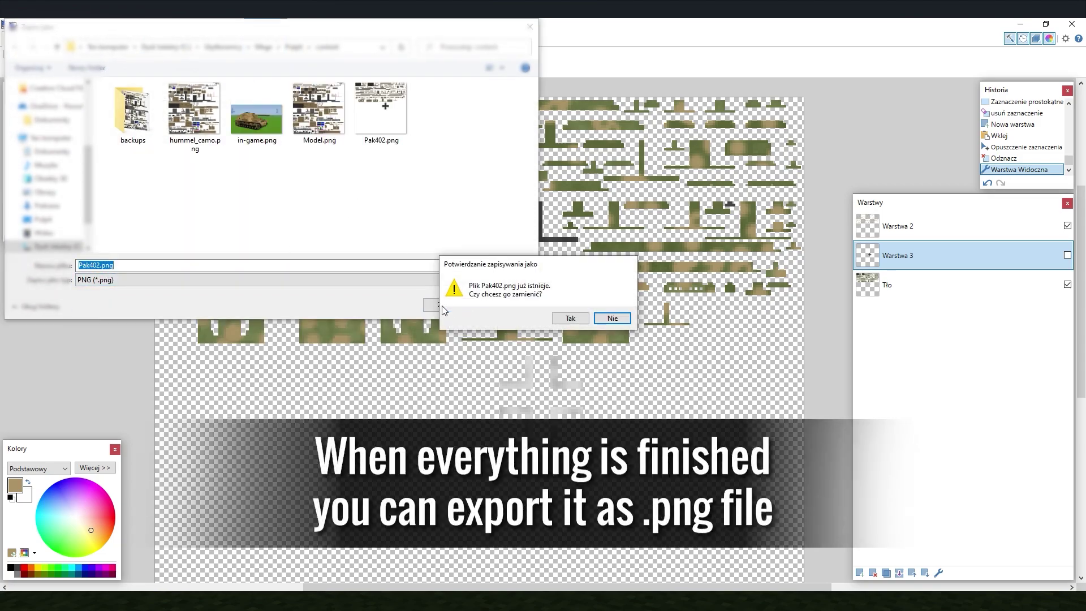
left_click(570, 319)
key("Return")
key("Return")
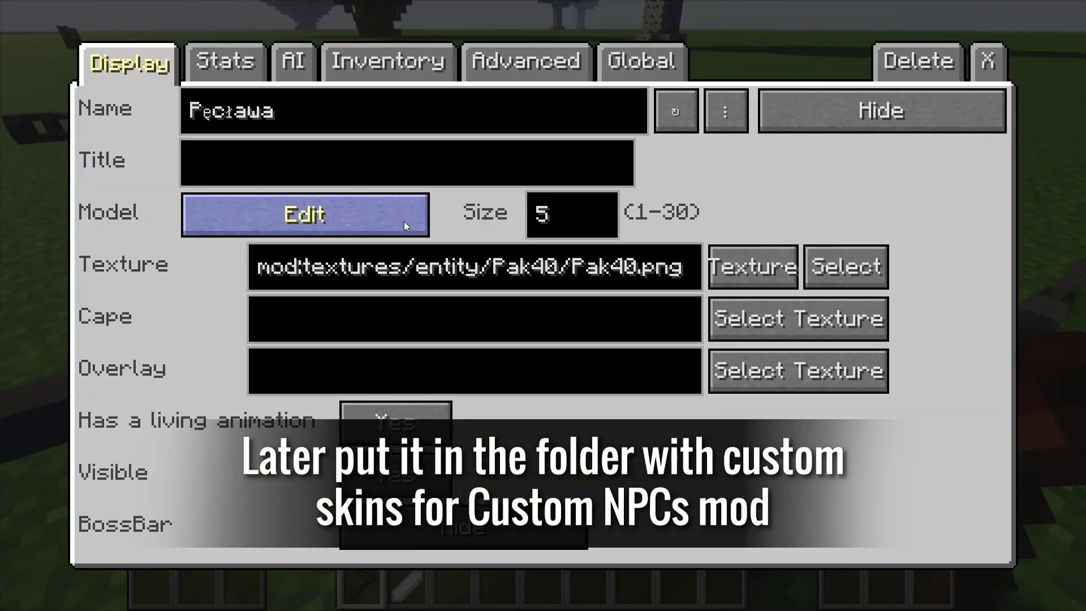
Step: Assign Pak40_camo.png from customnpcs/textures/entity/stalingrad as the gun NPC's texture
left_click(404, 222)
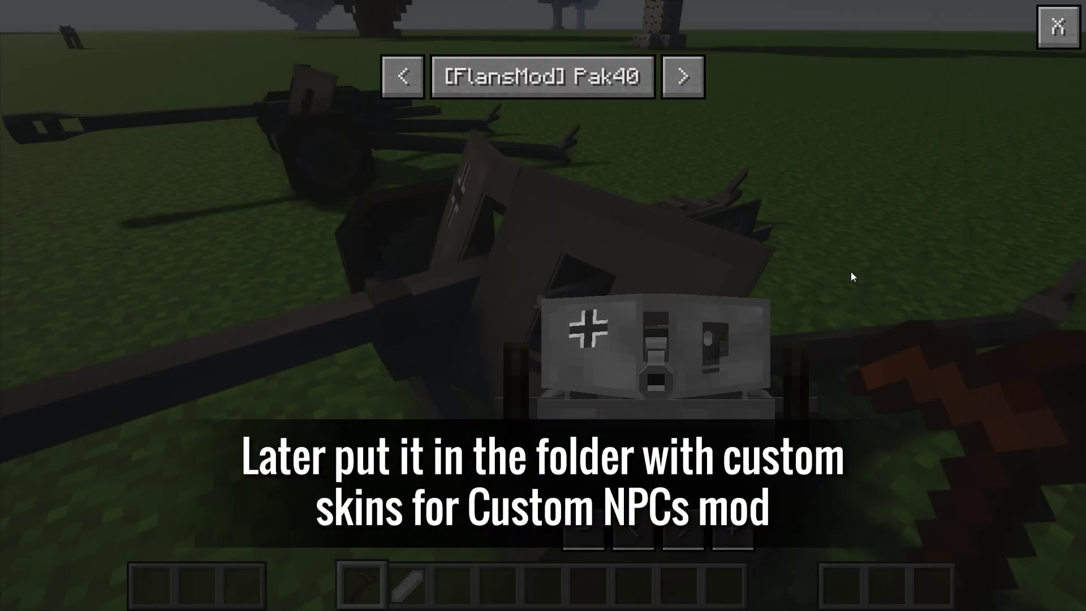
left_click(1058, 26)
left_click(849, 262)
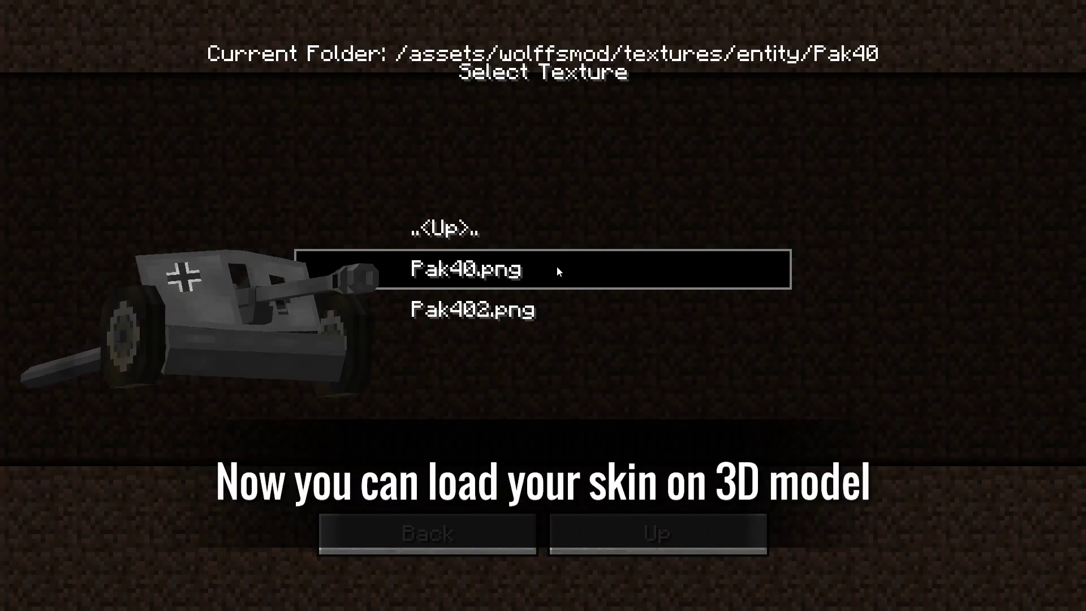
double_click(444, 229)
double_click(444, 249)
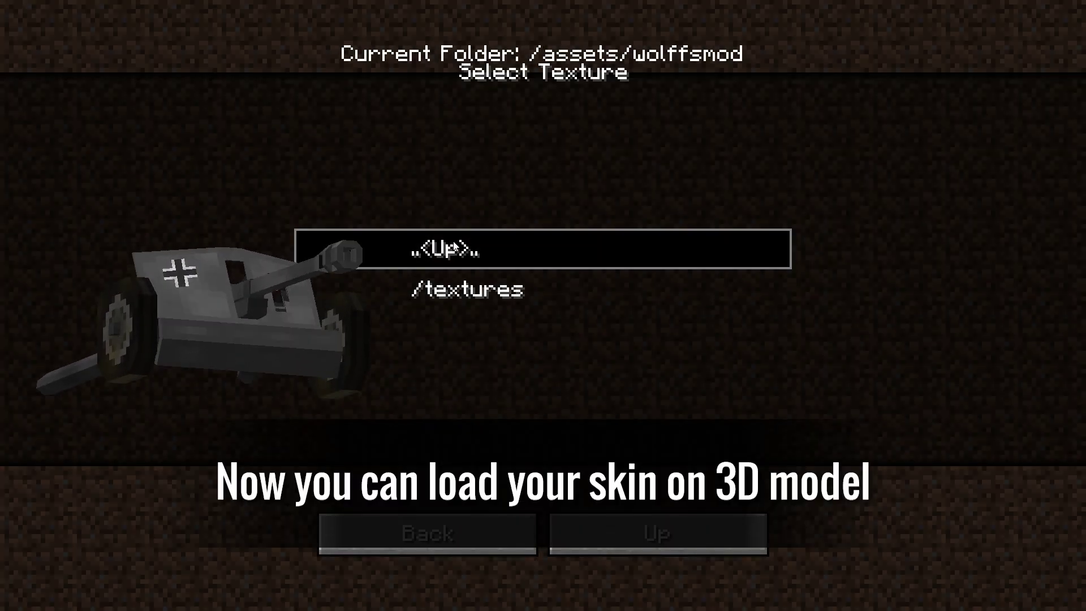
double_click(519, 248)
double_click(476, 383)
double_click(477, 352)
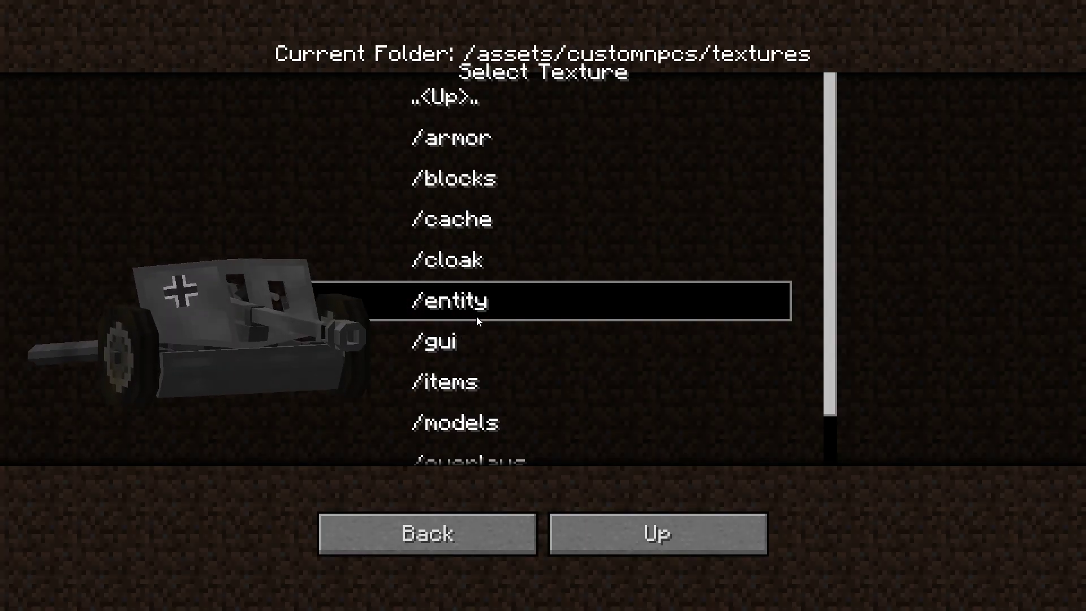
double_click(476, 301)
scroll(832, 139, "down", 2)
left_click_drag(831, 139, 816, 294)
scroll(493, 420, "down", 3)
double_click(488, 399)
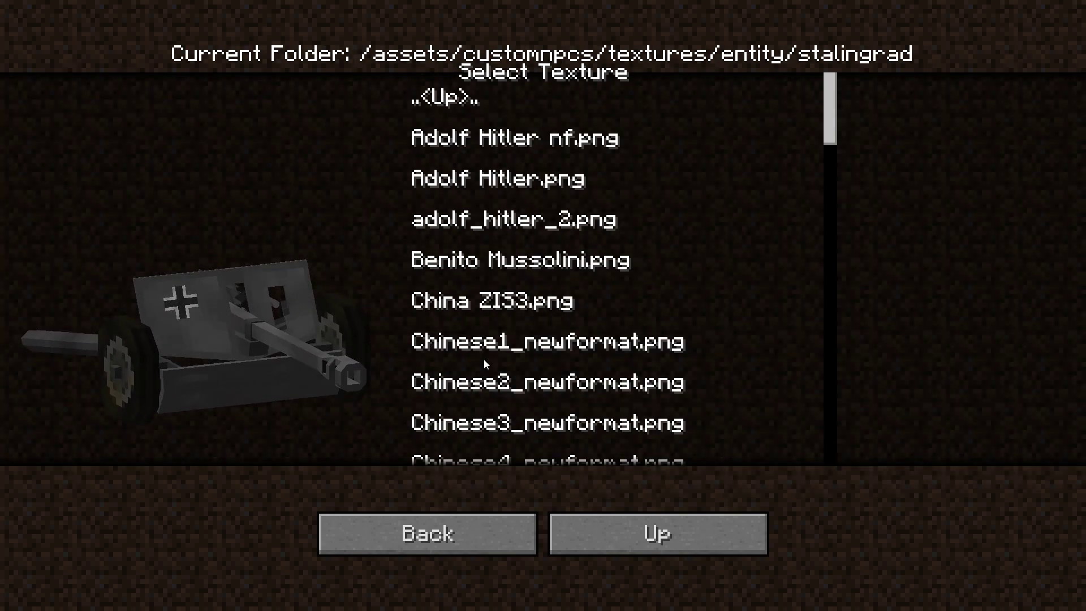
left_click_drag(829, 128, 828, 267)
left_click(460, 274)
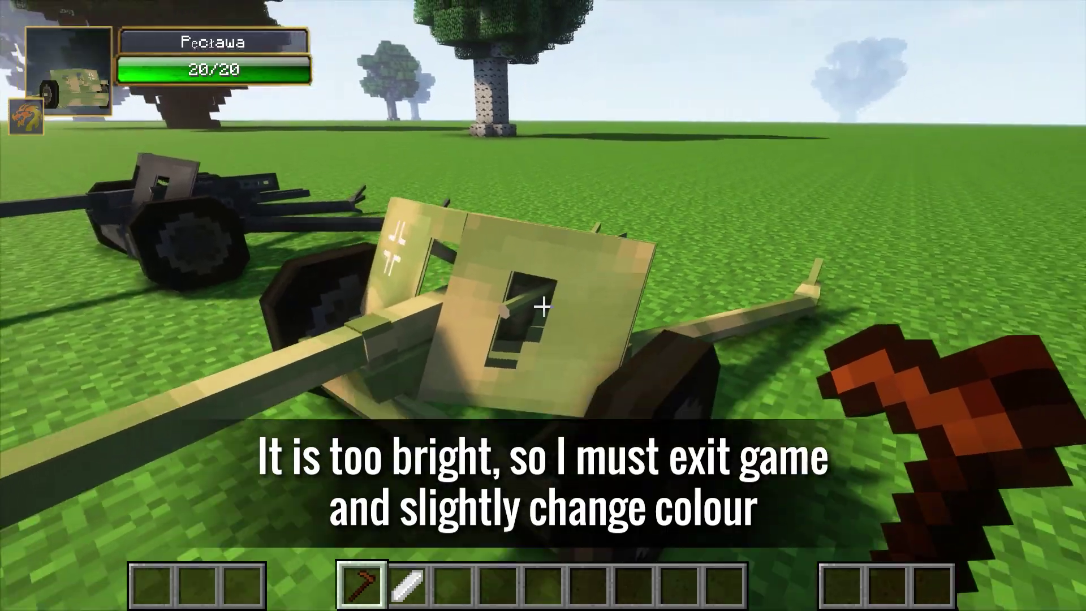
Step: Walk around the camouflaged gun to view it from the side
key("s")
key("d")
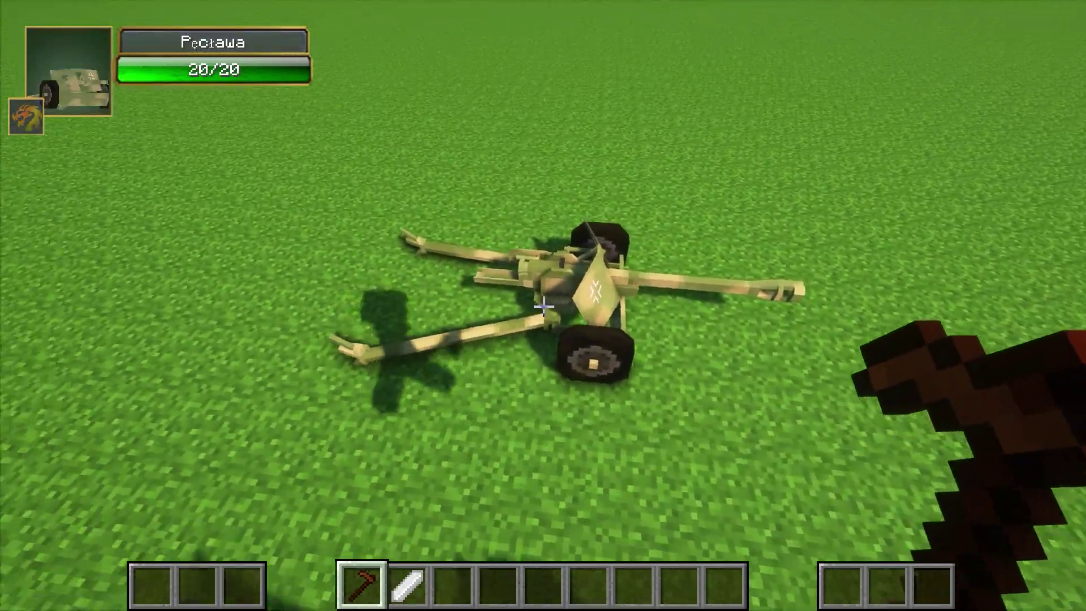
key("s")
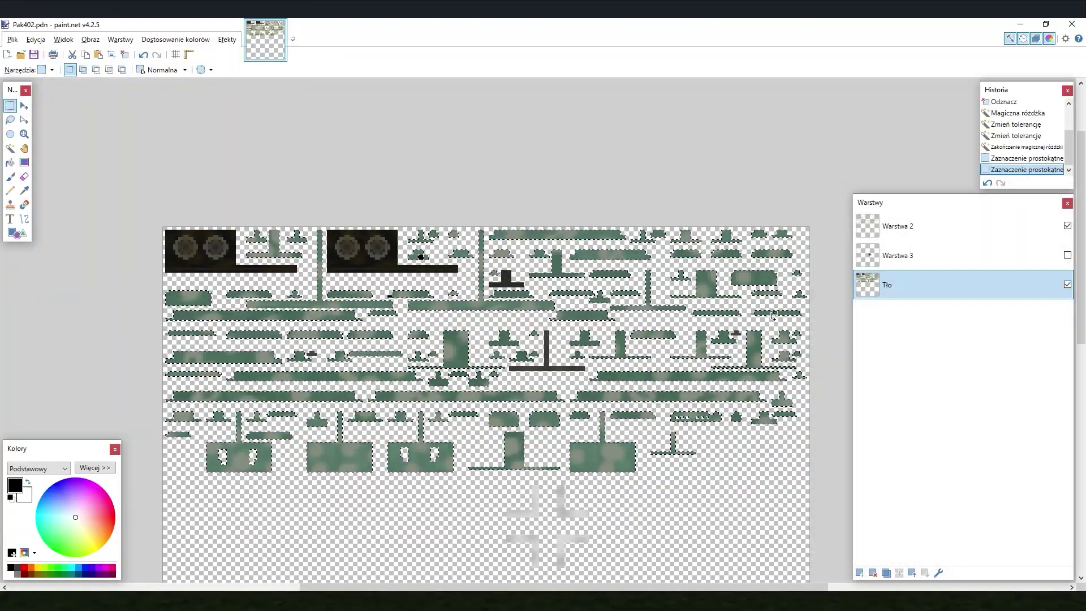
Step: Paste the camouflage onto a new layer, lower its brightness by 28, and erase stray pixels
key("ctrl+plus")
key("ctrl+shift+n")
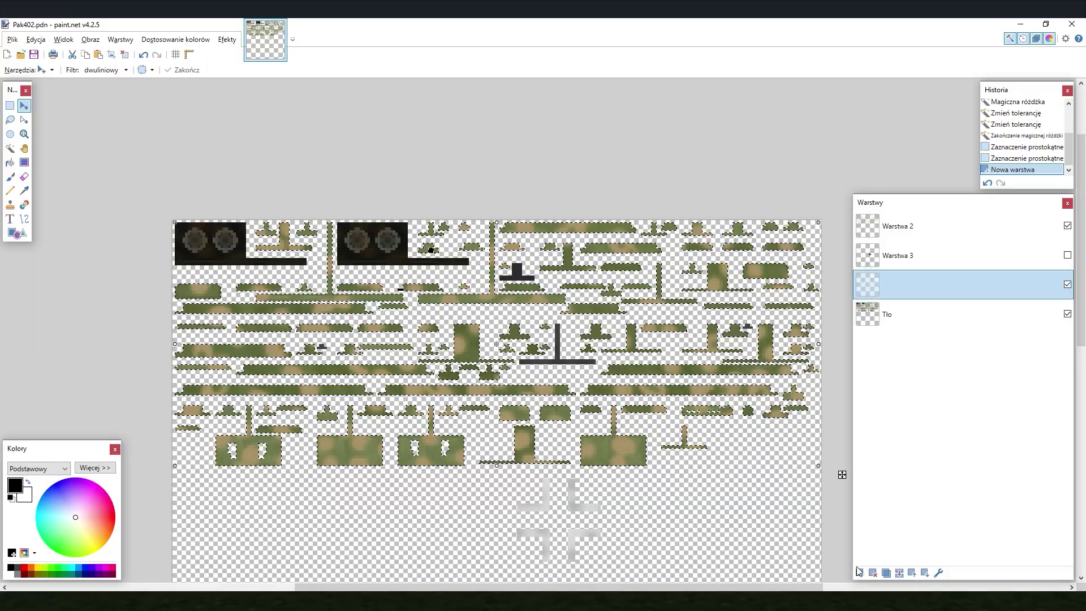
key("ctrl+v")
left_click(175, 39)
left_click(193, 106)
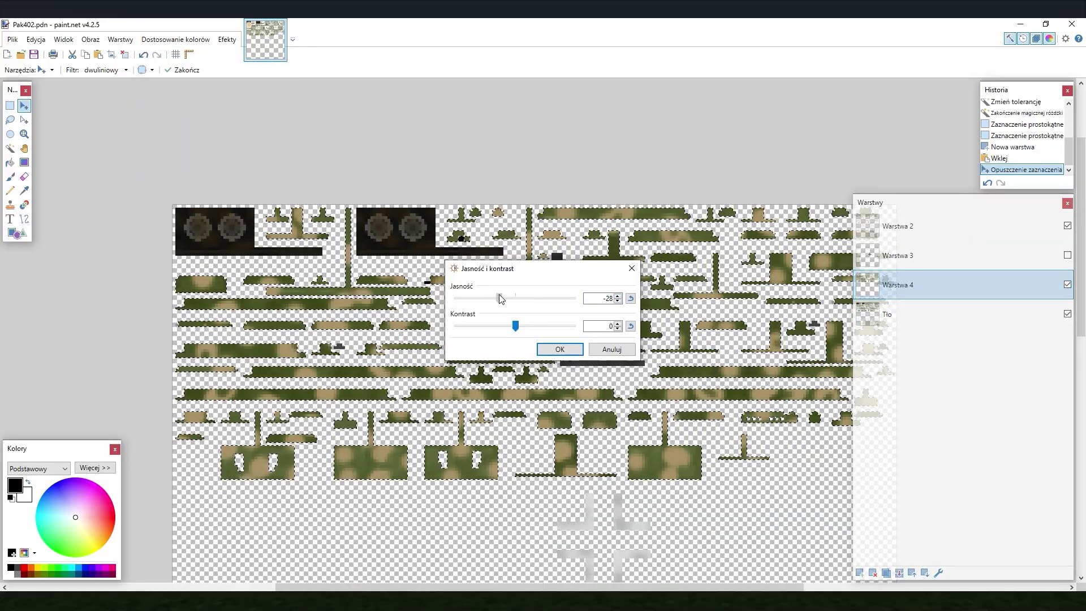
key("Return")
key("ctrl+d")
key("ctrl+plus")
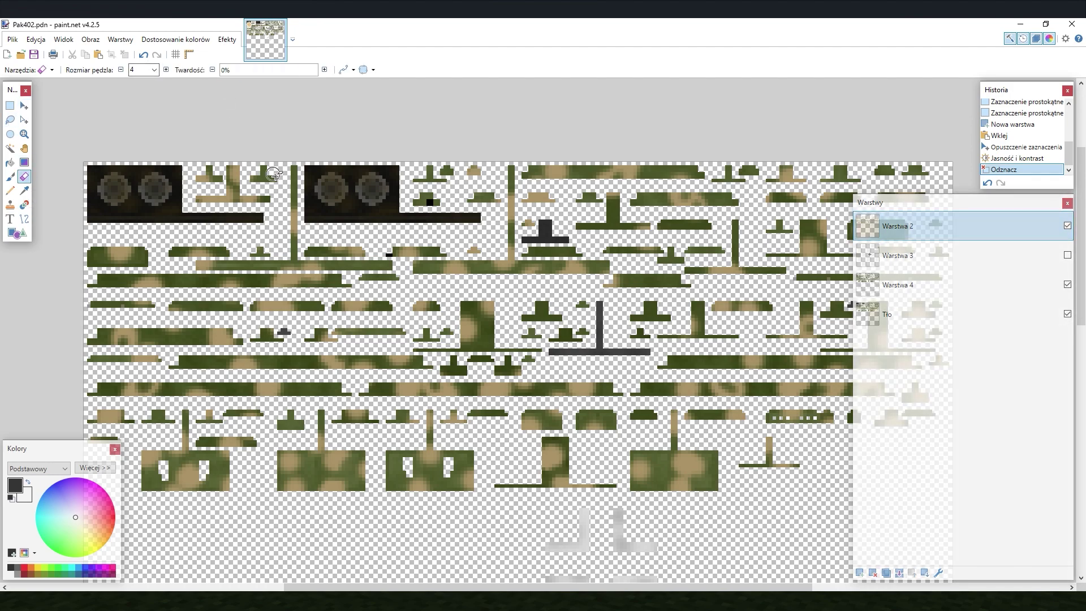
scroll(274, 173, "up", 3)
left_click_drag(230, 188, 170, 178)
scroll(477, 417, "down", 3)
scroll(242, 312, "up", 2)
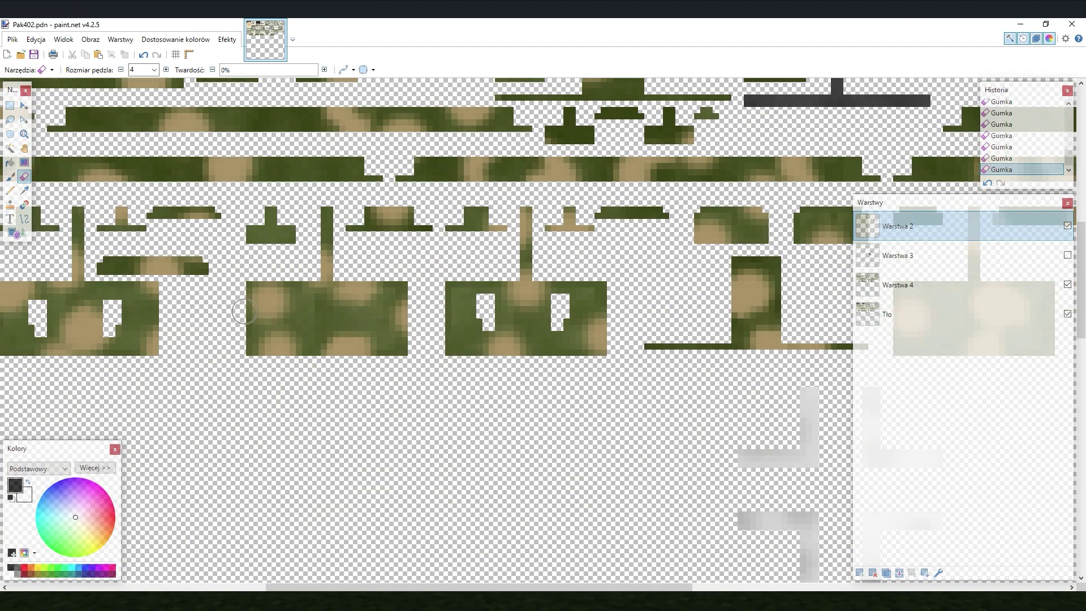
scroll(242, 312, "left", 3)
scroll(313, 321, "down", 2)
scroll(255, 272, "down", 2)
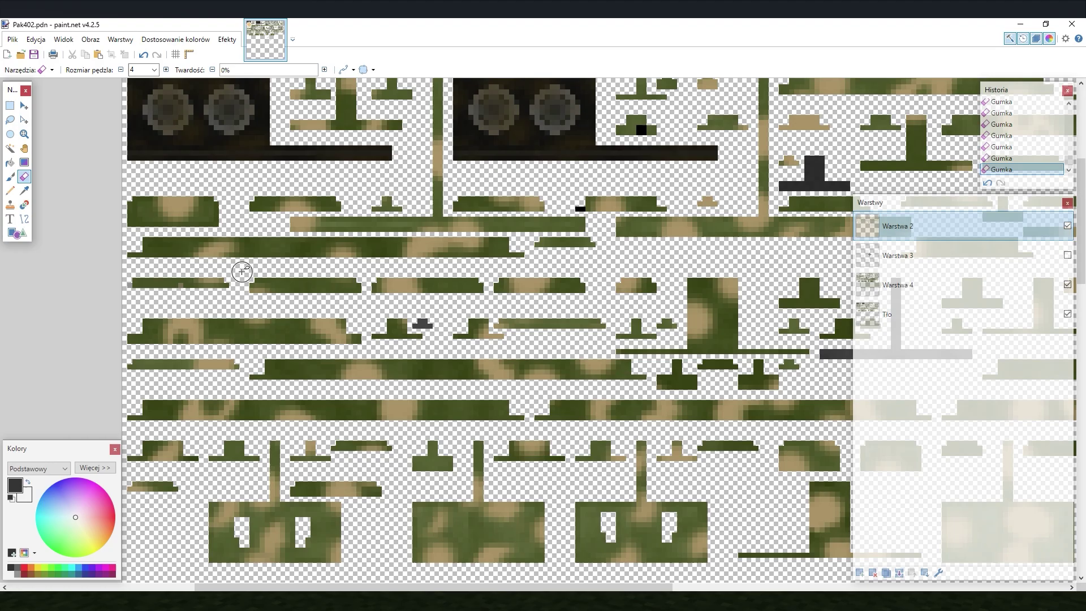
scroll(413, 235, "up", 4)
scroll(456, 439, "down", 2)
scroll(456, 439, "up", 1)
scroll(558, 286, "down", 2)
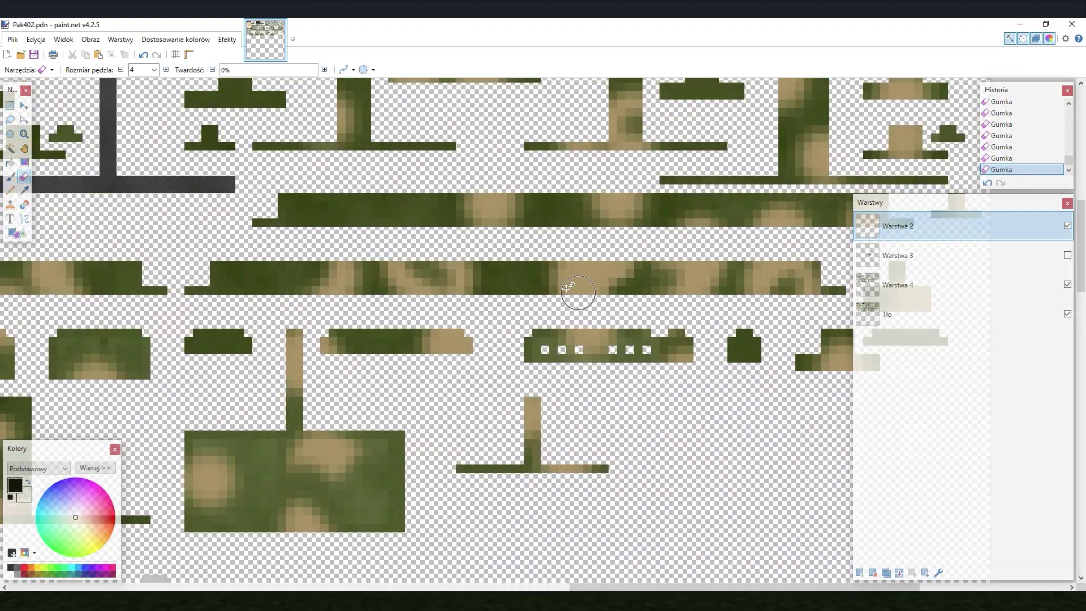
scroll(691, 151, "down", 1)
scroll(422, 303, "up", 2)
scroll(417, 306, "down", 2)
scroll(418, 307, "down", 1)
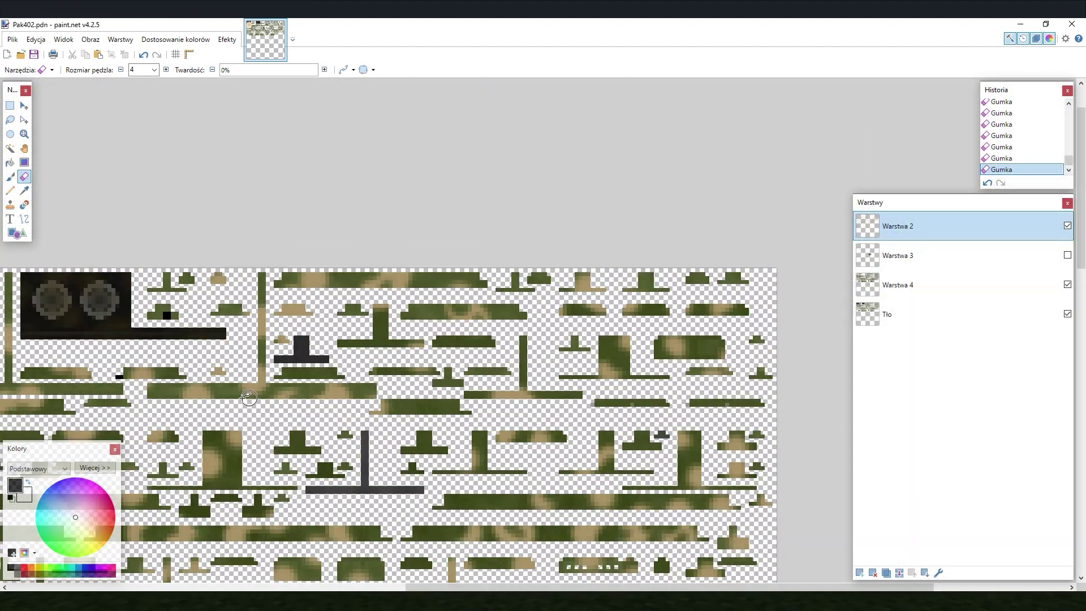
scroll(418, 307, "down", 1)
scroll(514, 376, "up", 5)
scroll(515, 376, "down", 3)
scroll(368, 393, "up", 1)
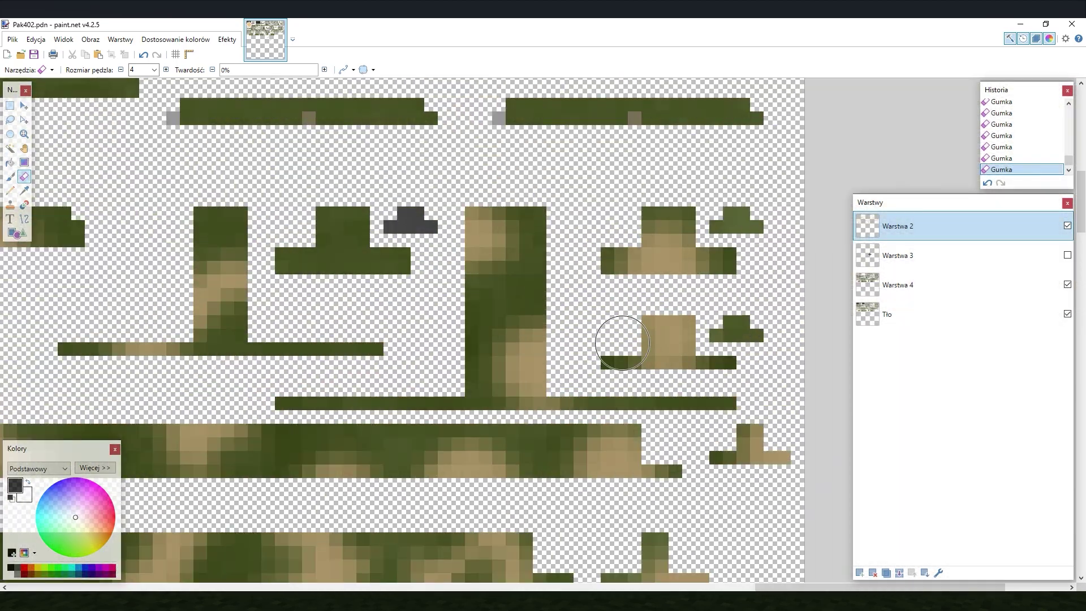
scroll(619, 340, "up", 1)
scroll(659, 371, "down", 1)
scroll(545, 391, "up", 2)
scroll(262, 315, "down", 2)
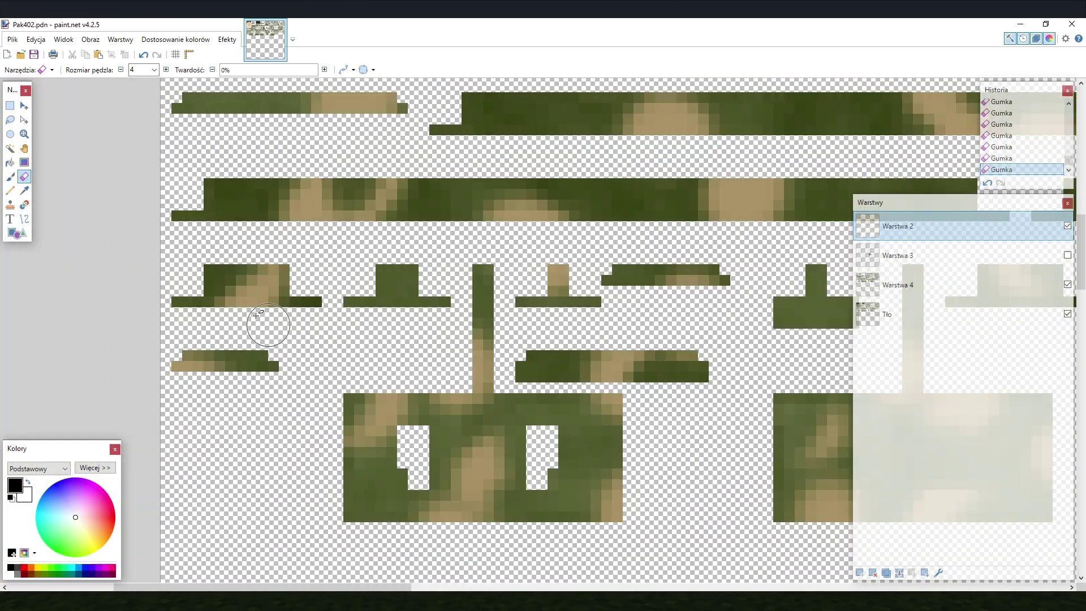
scroll(340, 400, "down", 1)
scroll(309, 465, "up", 2)
scroll(309, 466, "down", 3)
scroll(309, 465, "down", 1)
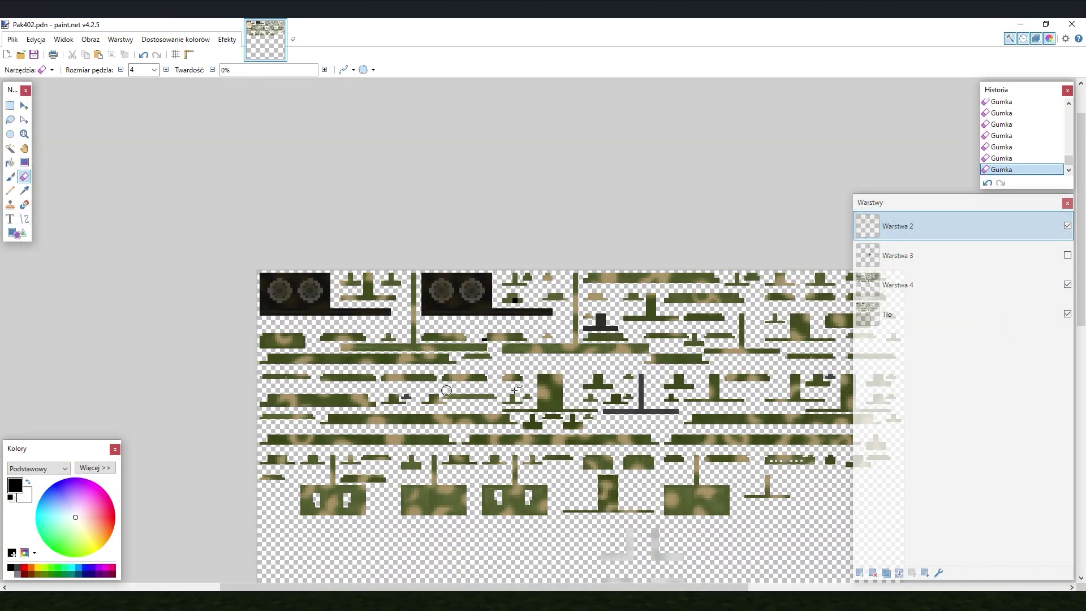
scroll(243, 334, "up", 3)
scroll(354, 296, "up", 1)
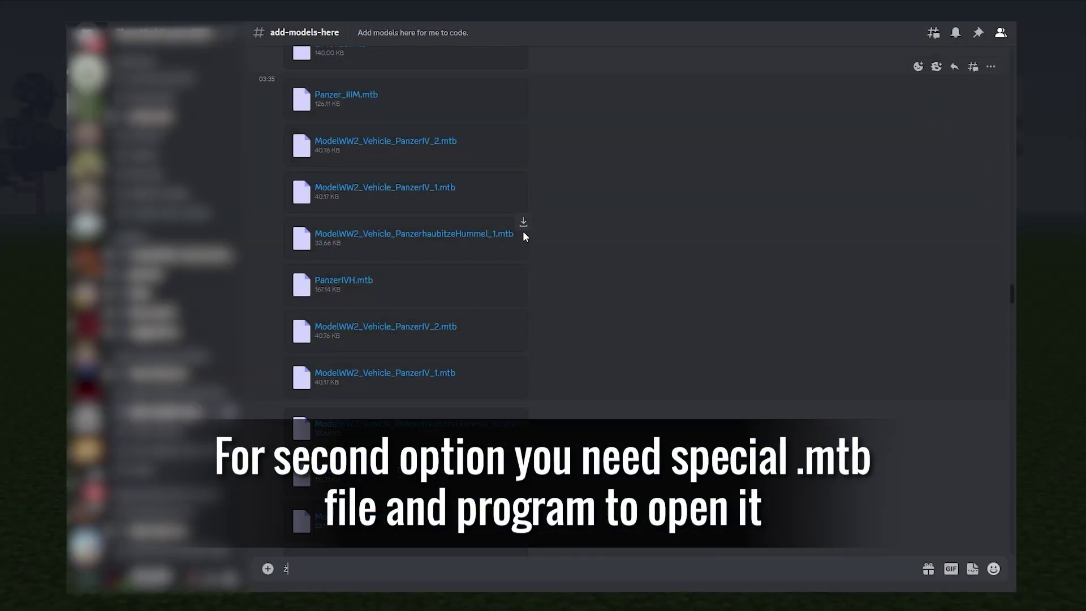
Step: Download the Hummel .mtb and the Toolbox installer past the warning, then show the installer in its folder
left_click(523, 224)
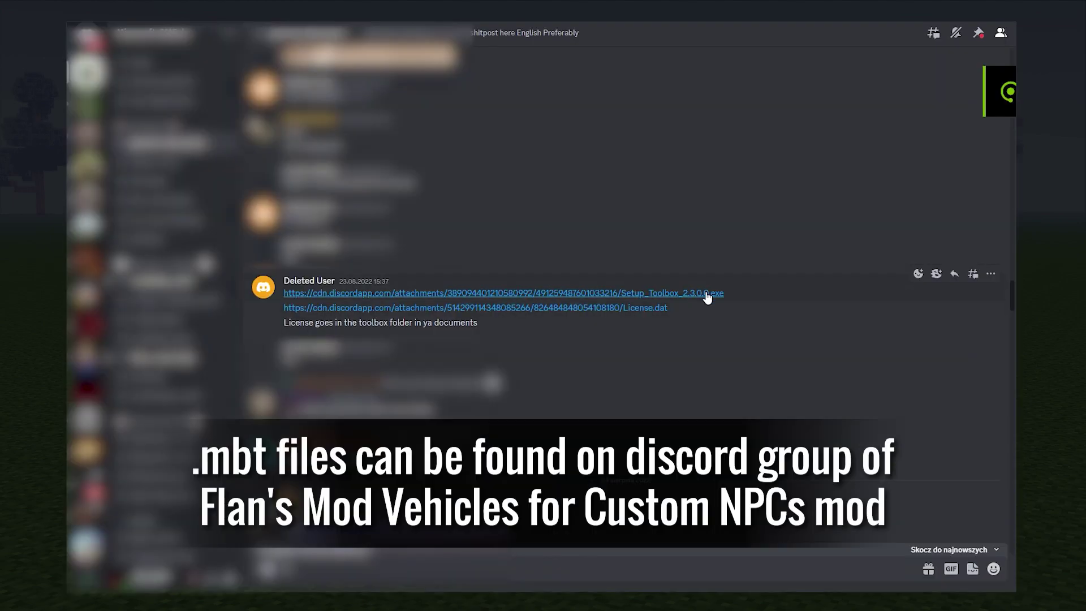
left_click(695, 293)
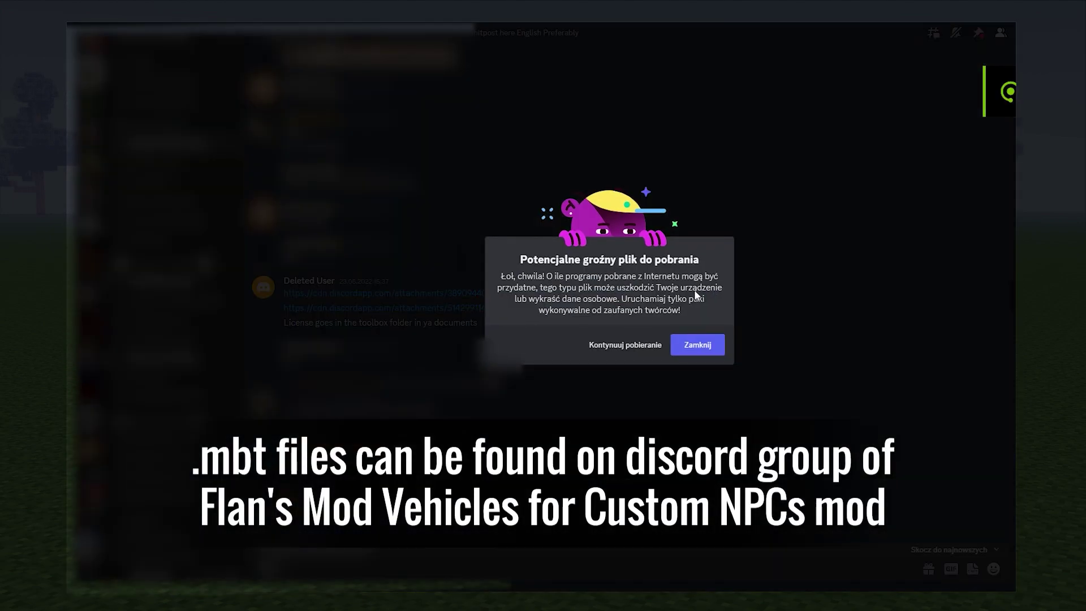
left_click(634, 345)
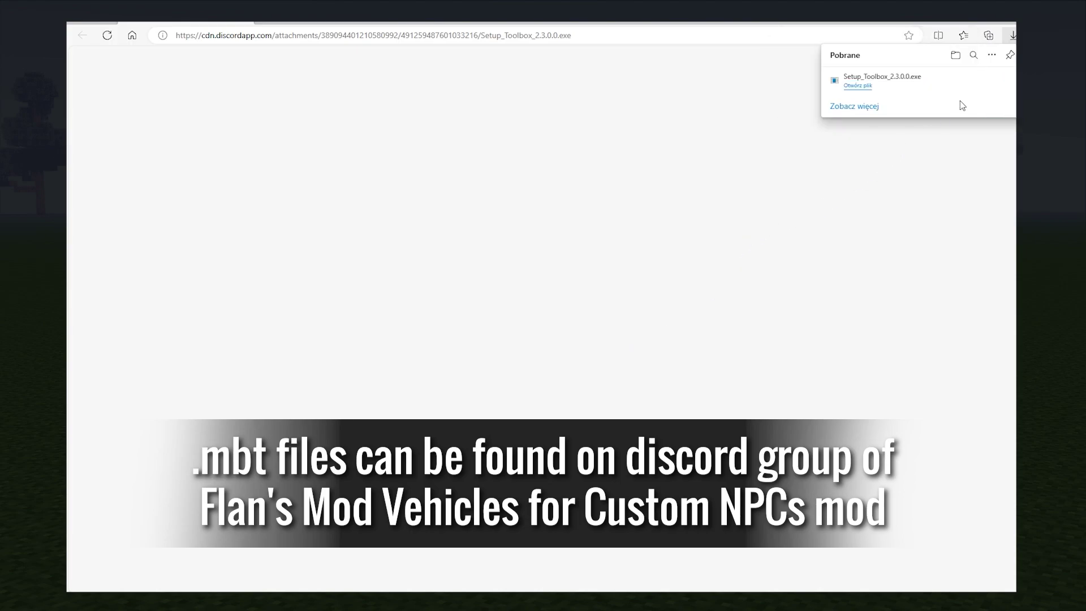
left_click(975, 79)
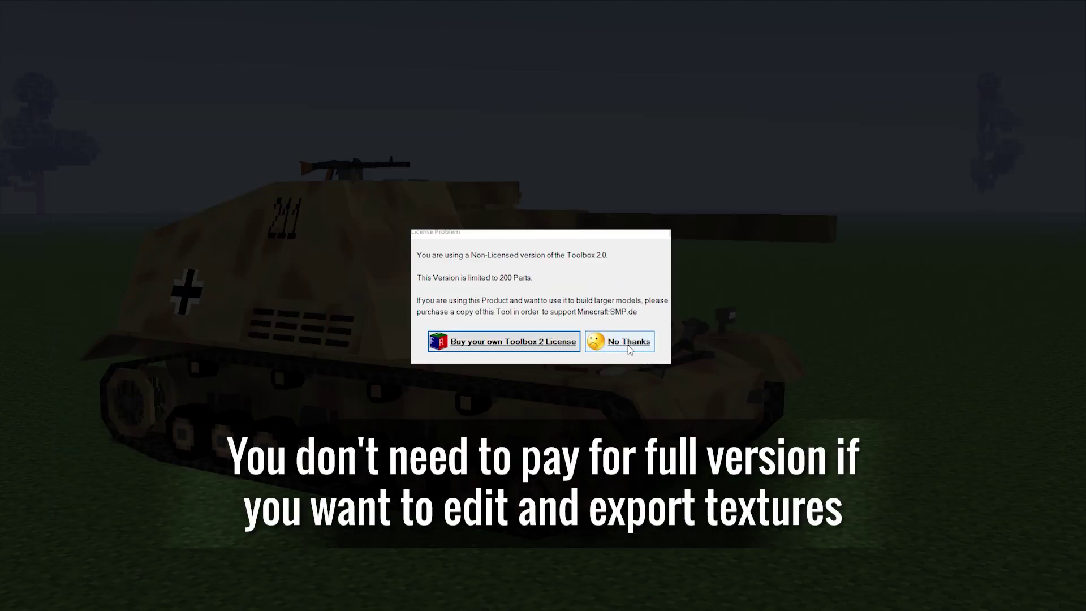
Step: Dismiss the license notice, load the Hummel .mtb via File > Load Model, and orbit it
left_click(628, 344)
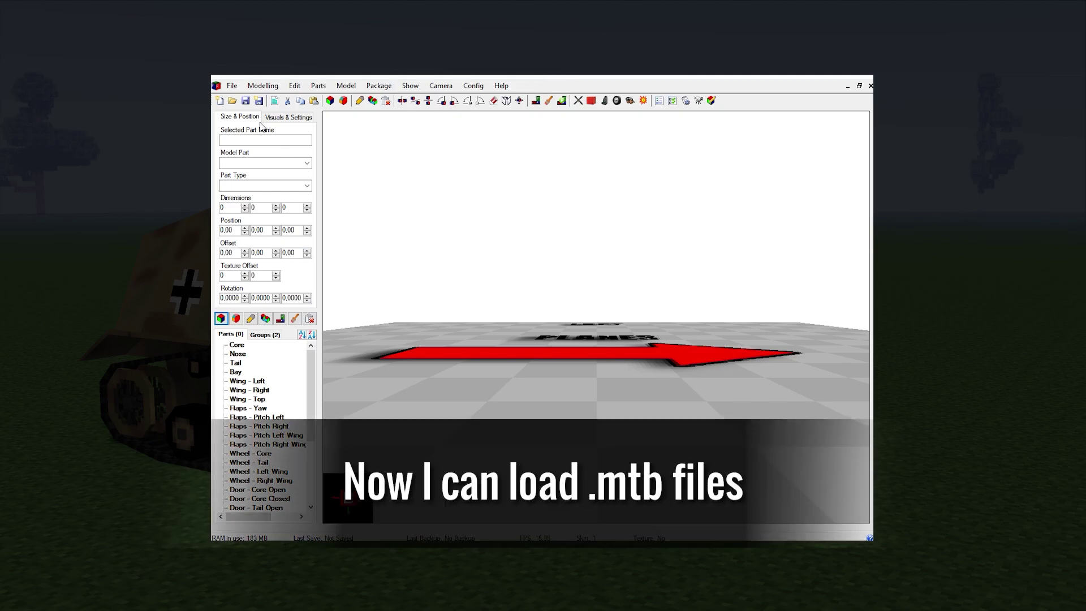
left_click(230, 89)
left_click(267, 149)
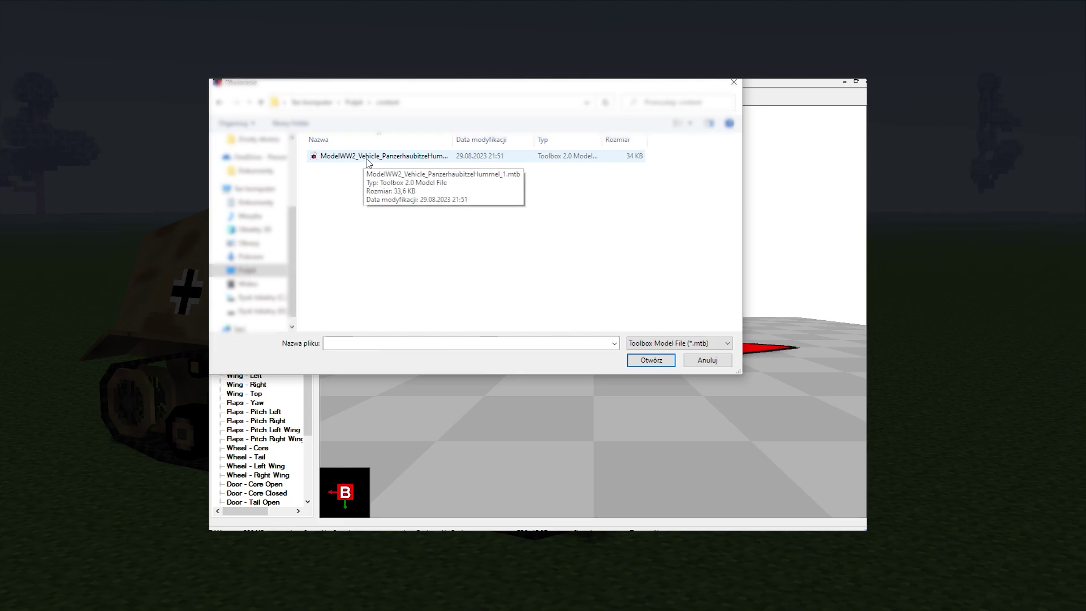
double_click(375, 157)
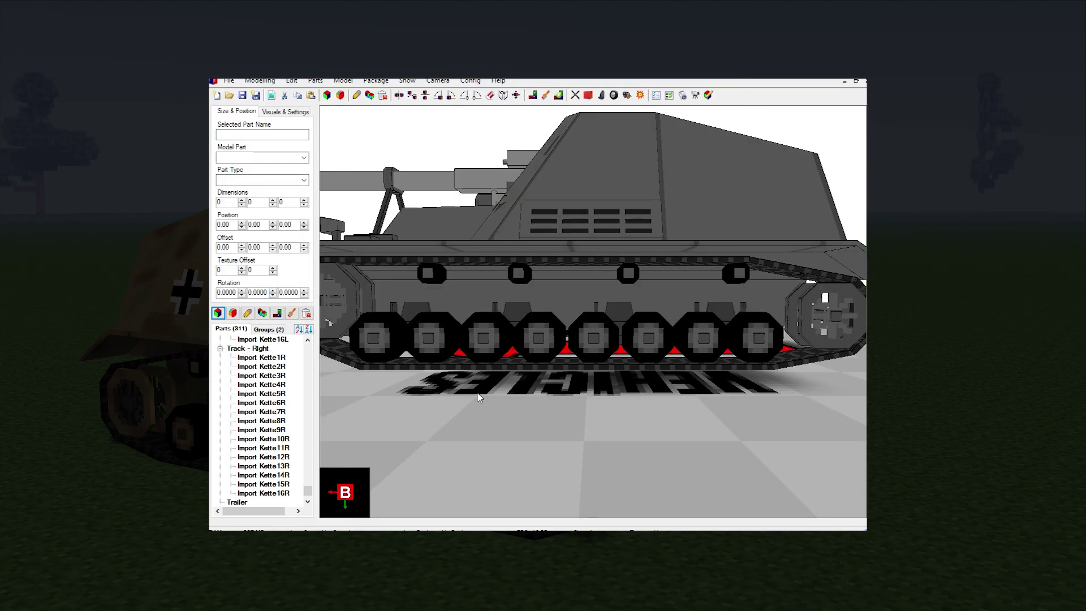
scroll(478, 399, "down", 5)
mouse_move(500, 419)
left_mouse_down()
mouse_move(521, 404)
mouse_move(580, 416)
mouse_move(524, 407)
mouse_move(478, 433)
mouse_move(531, 434)
mouse_move(524, 423)
mouse_move(432, 431)
mouse_move(440, 424)
left_mouse_up()
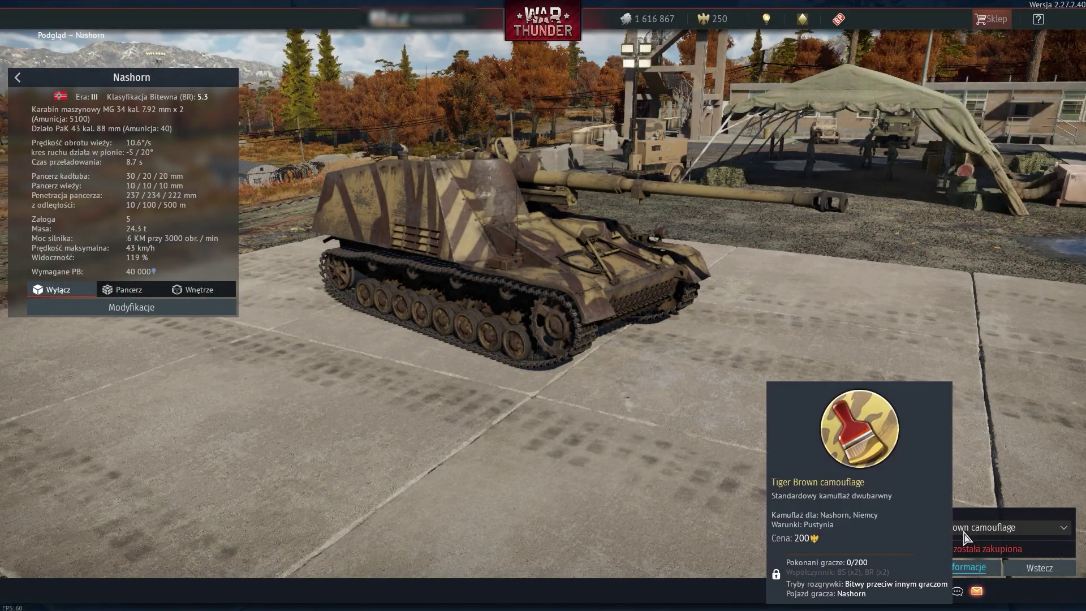
Step: Choose the Nashorn 211 s.Pz-Jg.Abt. 525 camouflage from the Camouflage dropdown
left_click(1010, 527)
left_click(976, 510)
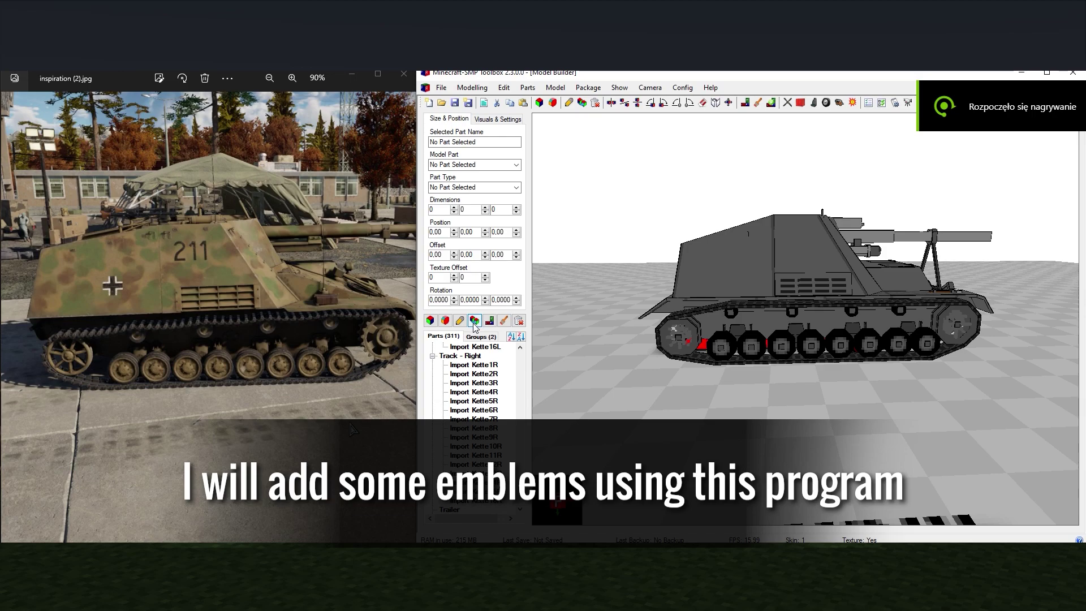
Step: Paint a black cross and a rough 211 on the hull side, undoing one bad stroke
left_click(505, 323)
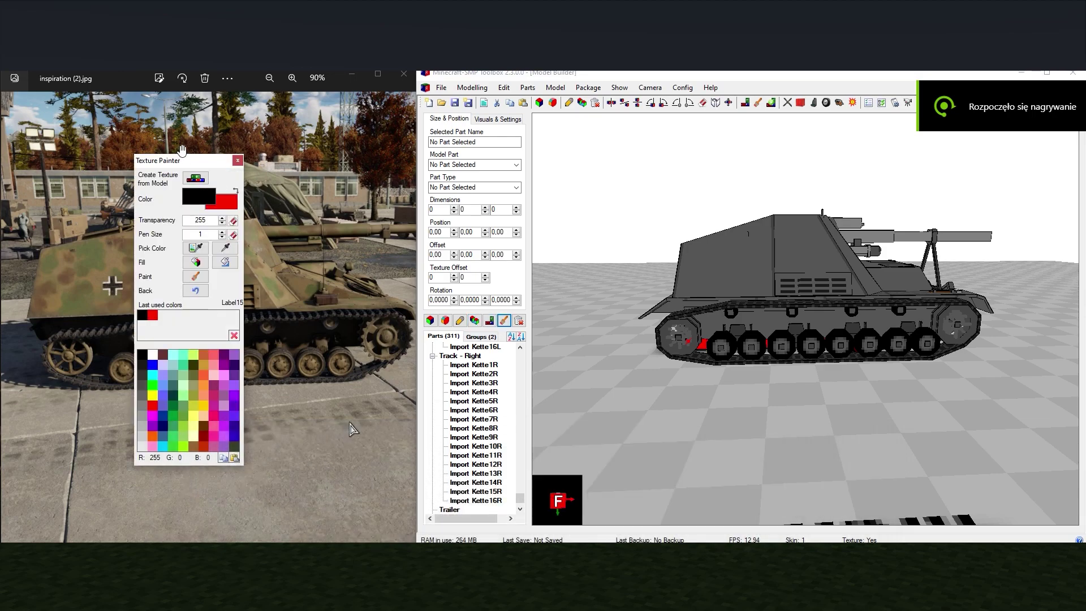
mouse_move(209, 156)
left_mouse_down()
mouse_move(401, 227)
mouse_move(639, 251)
mouse_move(372, 276)
mouse_move(367, 293)
left_mouse_up()
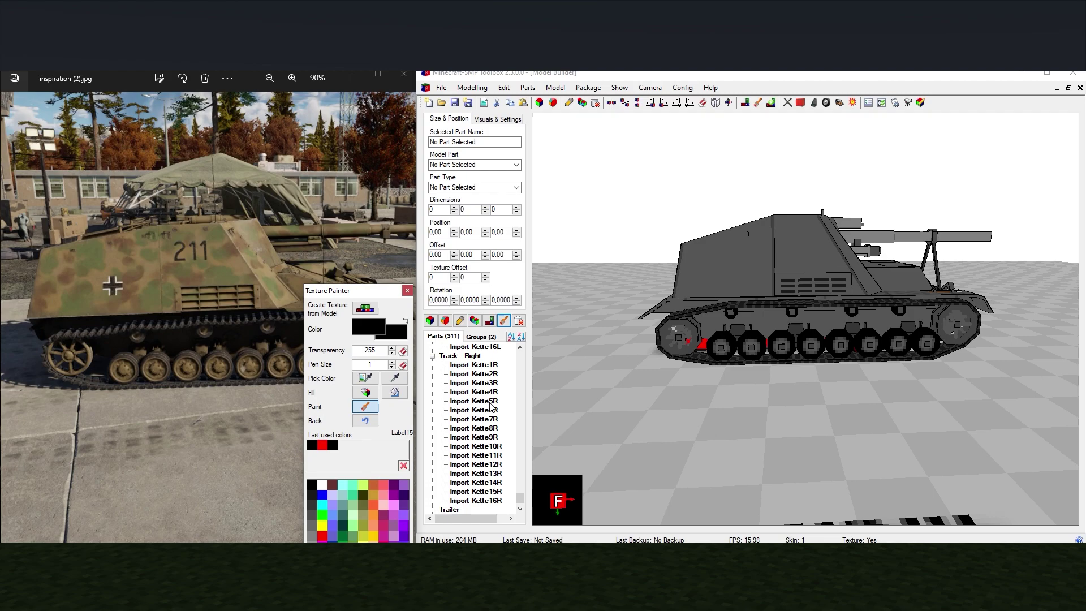
scroll(758, 260, "up", 2)
scroll(727, 255, "up", 2)
scroll(642, 232, "down", 1)
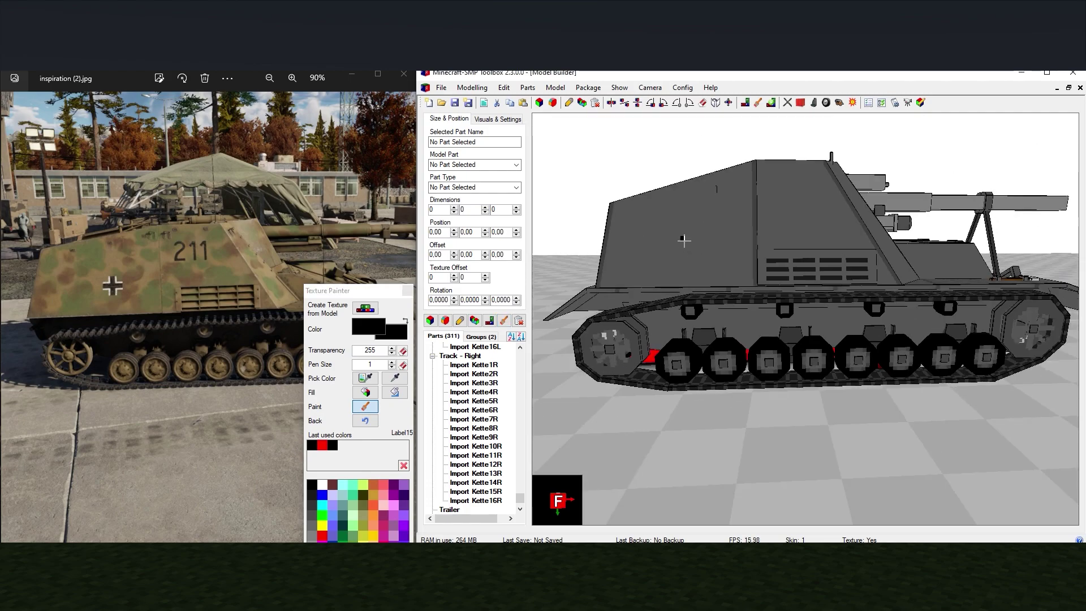
scroll(684, 240, "up", 2)
scroll(654, 234, "up", 1)
left_click_drag(661, 231, 617, 230)
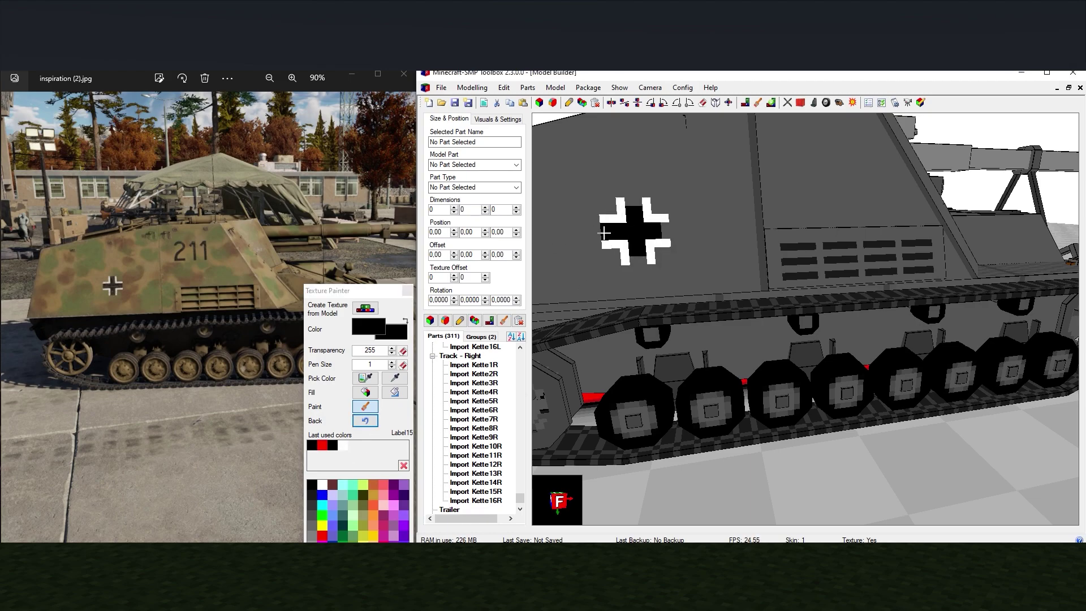
scroll(604, 232, "down", 2)
left_click_drag(605, 232, 765, 160)
scroll(764, 160, "up", 2)
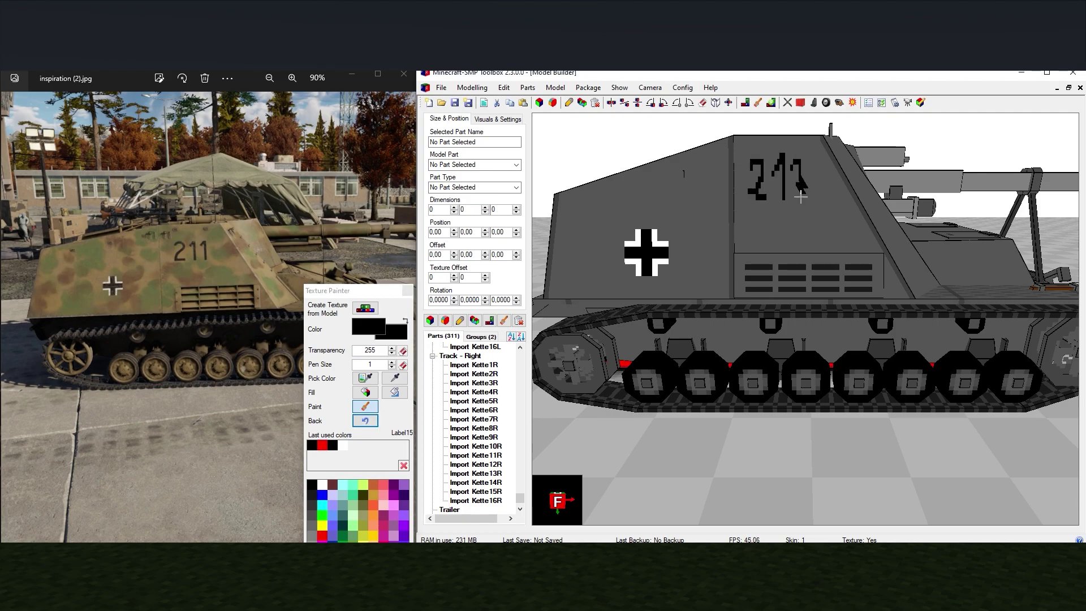
key("ctrl+z")
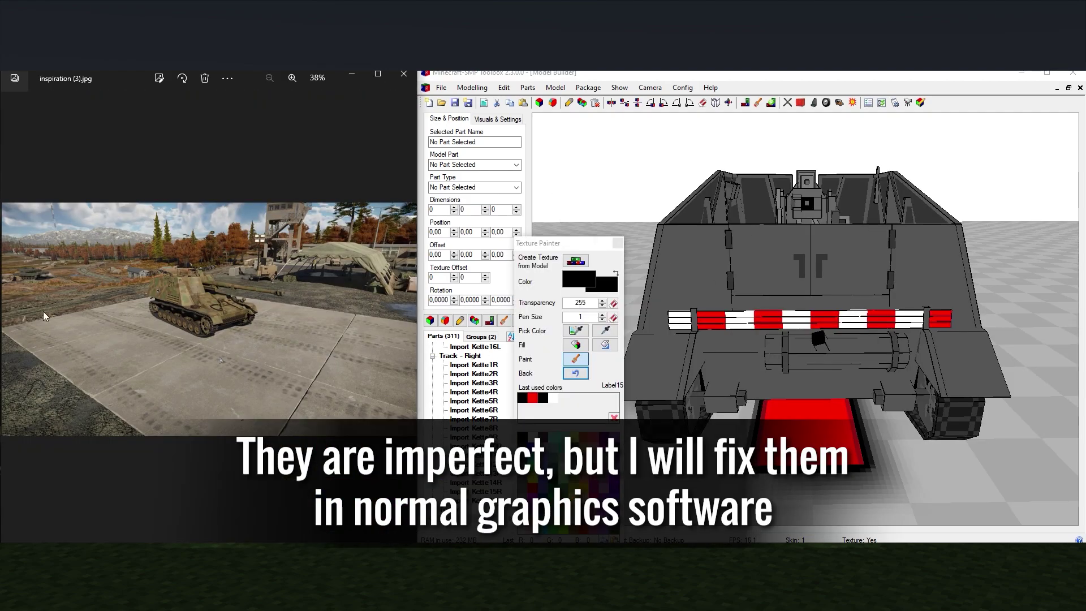
Step: Paint a rough black cross on the tank's rear plate and save the model
left_click(15, 316)
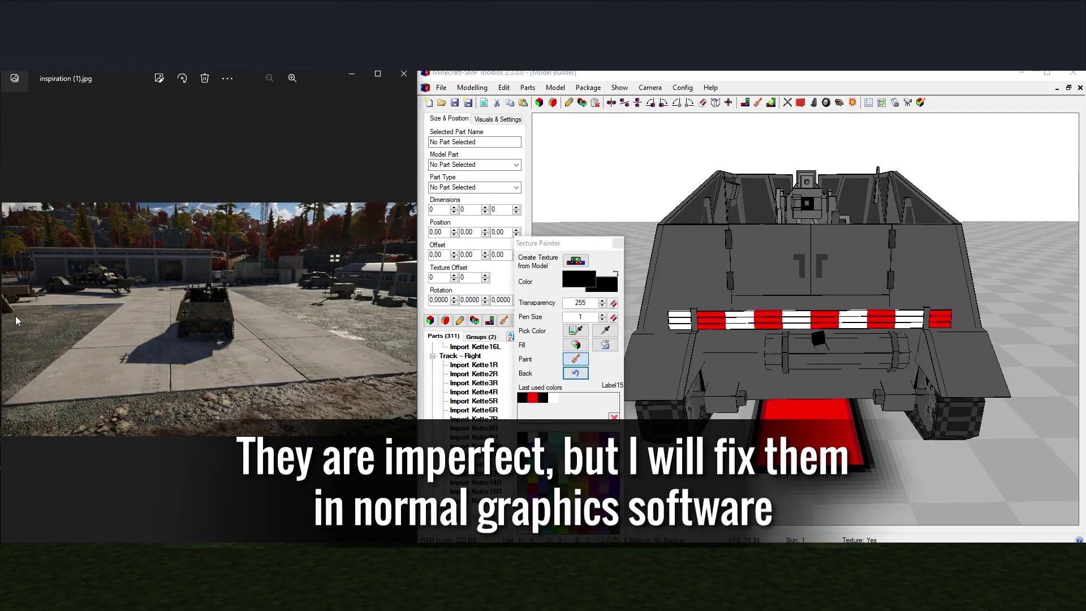
scroll(204, 321, "up", 4)
scroll(204, 320, "up", 2)
left_click_drag(553, 244, 401, 215)
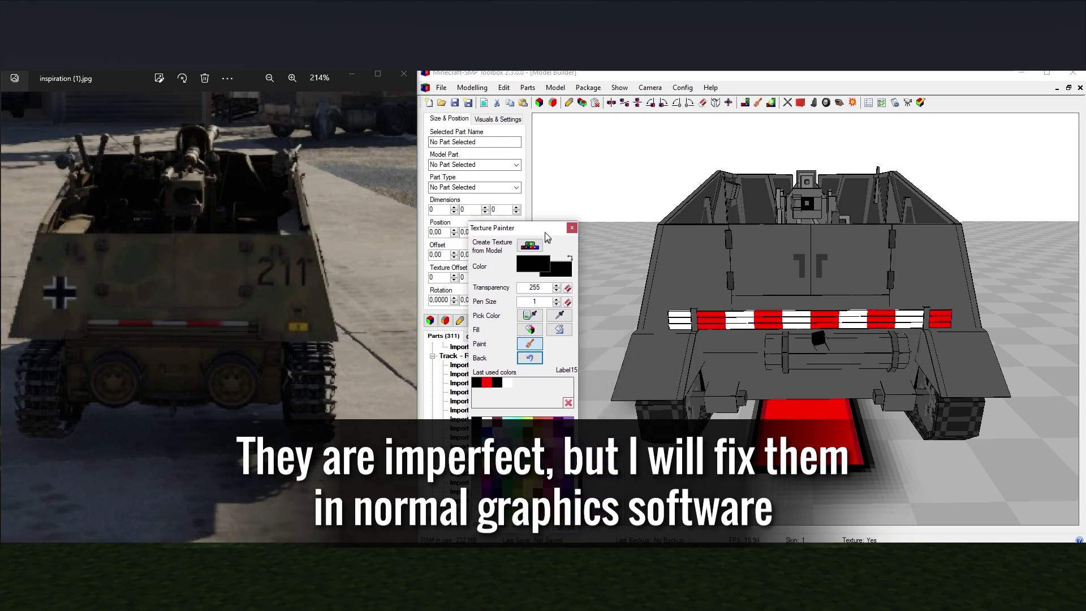
scroll(667, 295, "up", 2)
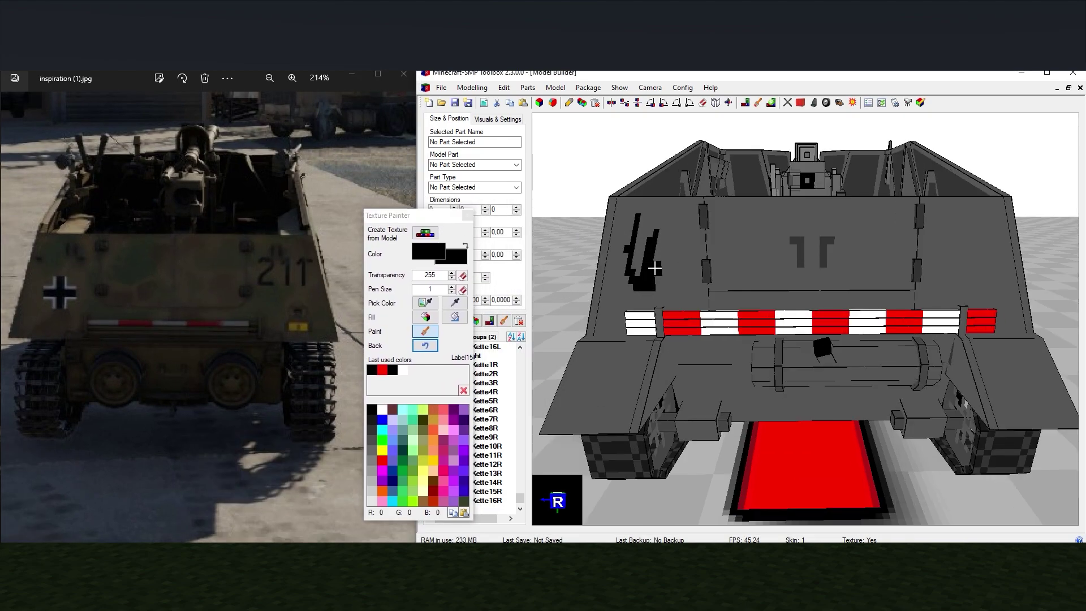
scroll(652, 224, "up", 2)
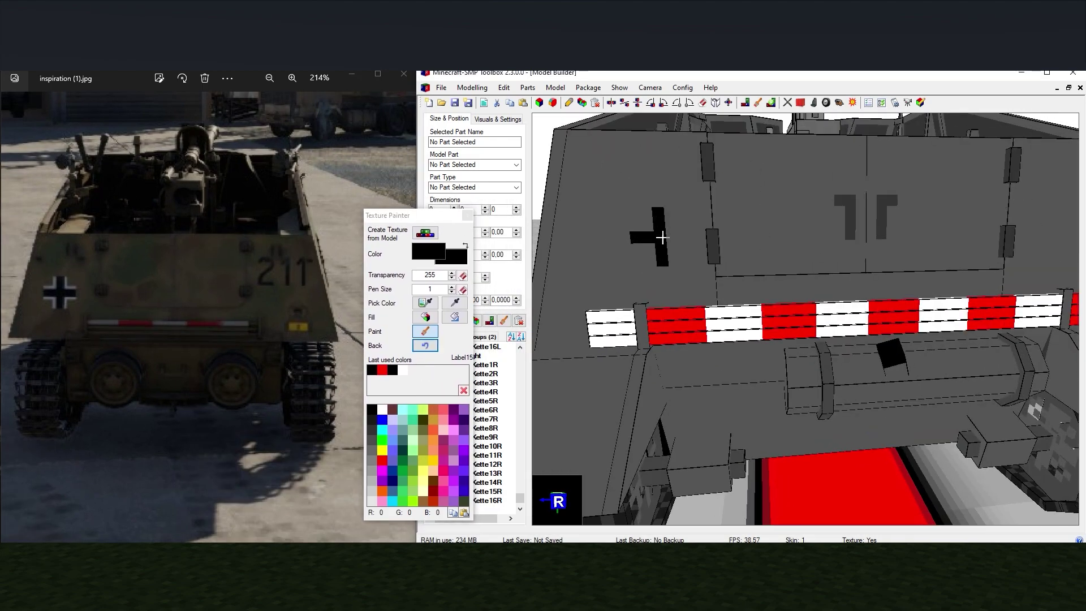
scroll(647, 225, "down", 3)
left_click_drag(648, 224, 877, 247)
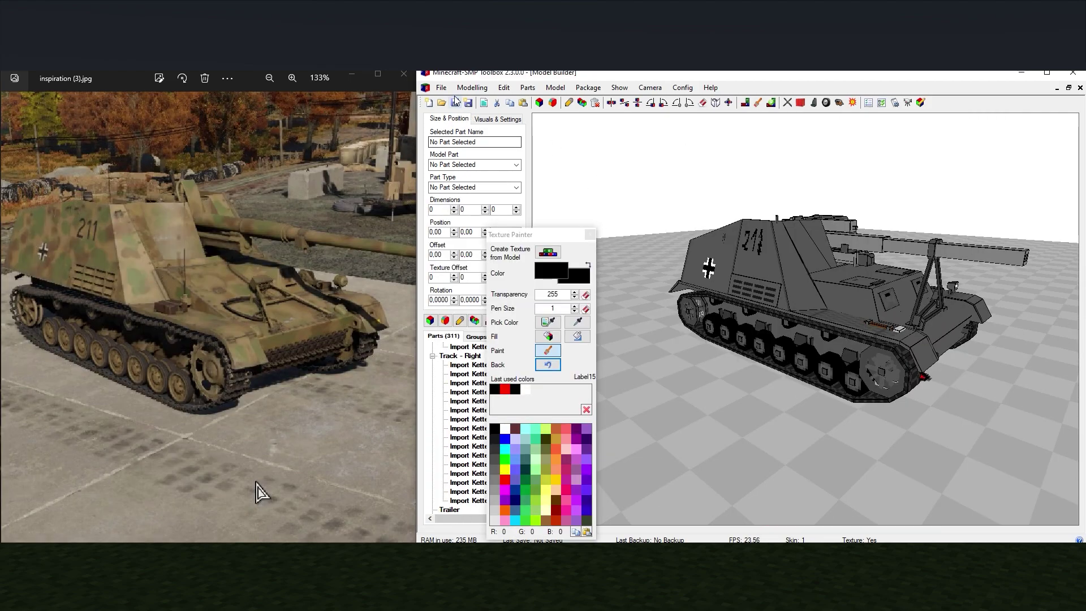
left_click(443, 90)
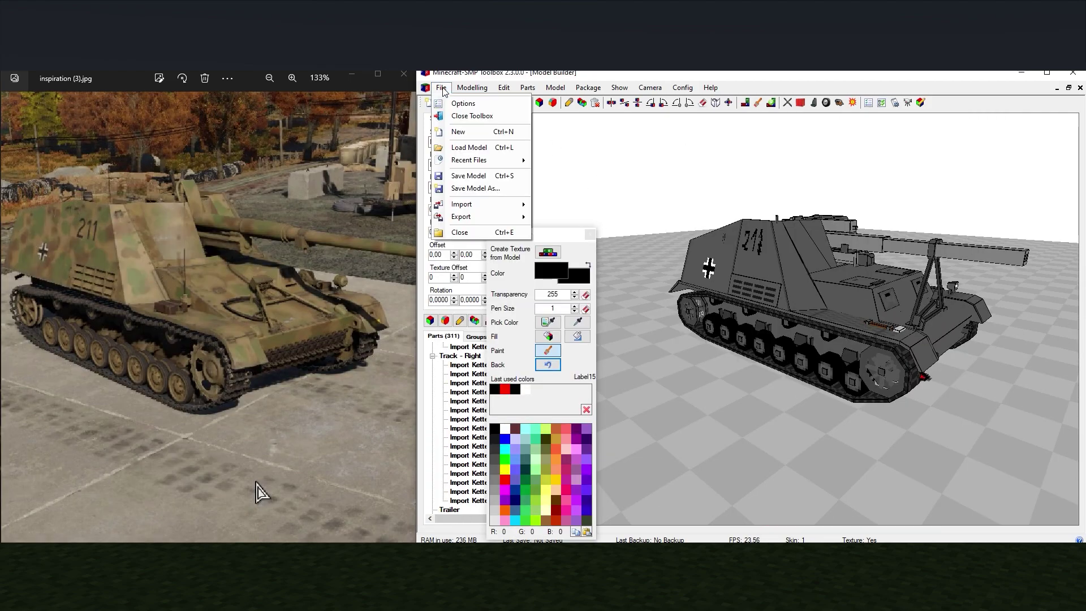
left_click(479, 178)
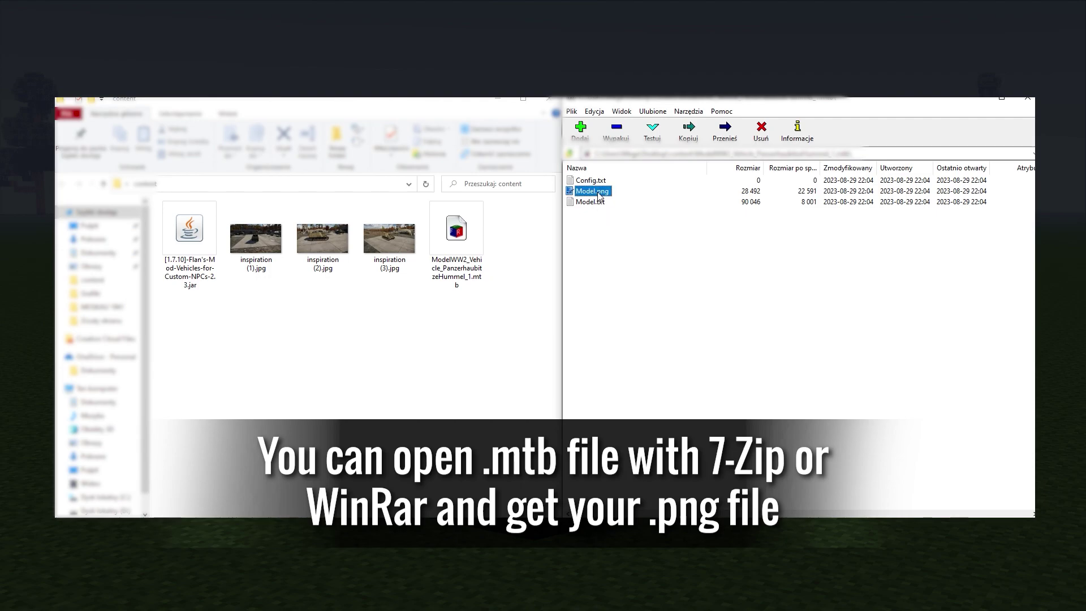
Step: Drag Model.png out of the .mtb archive into the content folder
left_click_drag(550, 244, 521, 248)
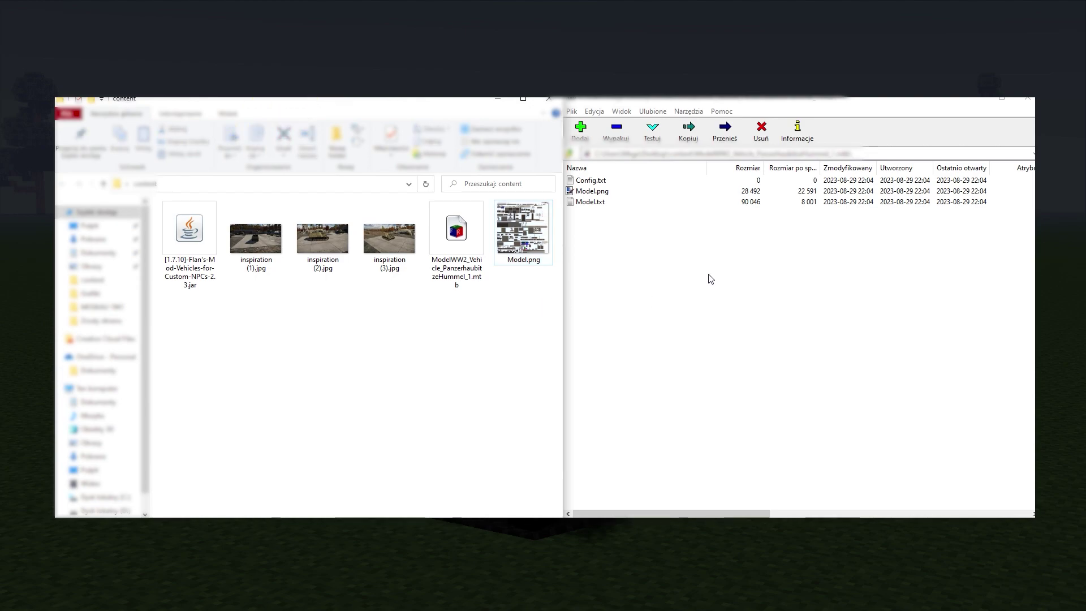
left_click(710, 277)
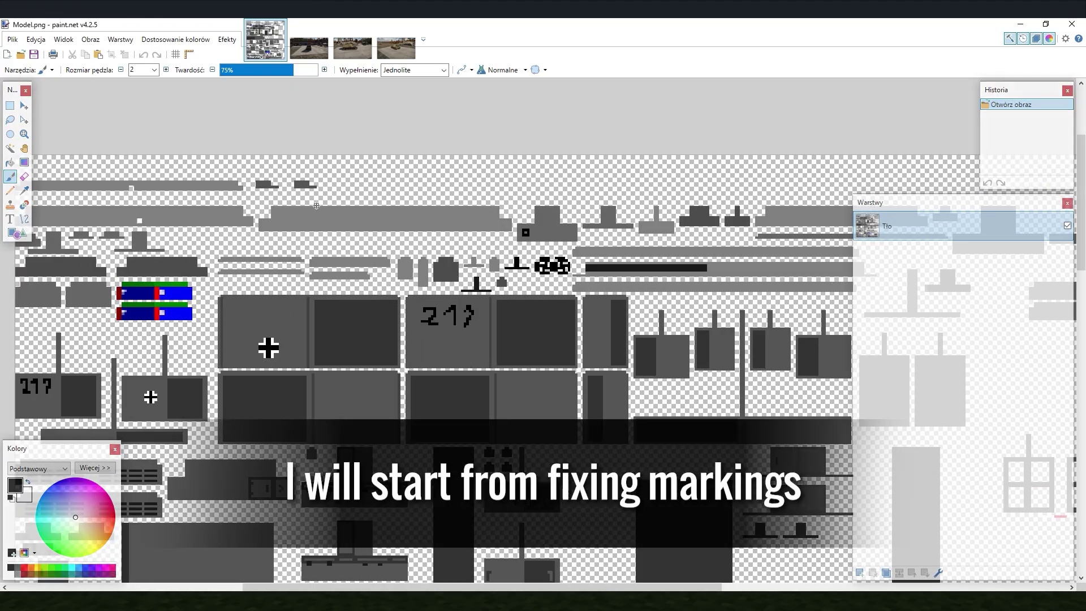
scroll(294, 294, "up", 3)
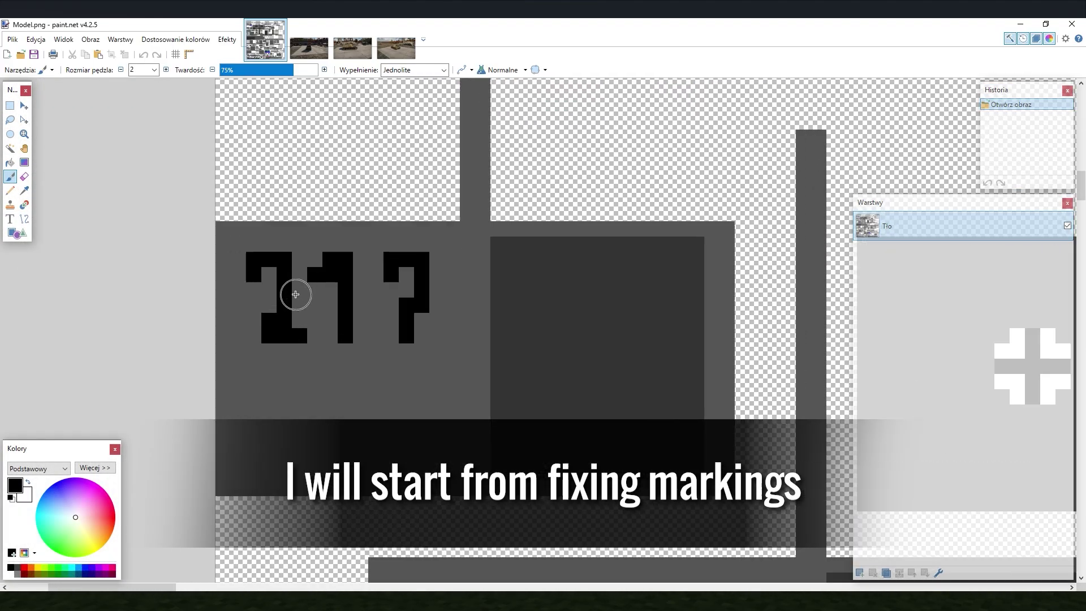
scroll(294, 294, "up", 2)
Step: Redraw the 117 marking as 211 with the Pencil and copy-paste the digits
left_click(24, 190)
left_click_drag(284, 291, 485, 334)
mouse_move(254, 254)
left_mouse_down()
mouse_move(371, 356)
mouse_move(475, 357)
left_mouse_up()
scroll(504, 362, "down", 3)
scroll(503, 362, "down", 3)
key("s")
mouse_move(274, 280)
left_mouse_down()
mouse_move(467, 383)
mouse_move(574, 277)
left_mouse_up()
key("ctrl+c")
key("ctrl+v")
scroll(663, 235, "up", 3)
scroll(573, 277, "up", 2)
Step: Paint over the 217 marking and redraw pixel-art 2 and 1 digits
key("ctrl+d")
left_click_drag(388, 334, 715, 334)
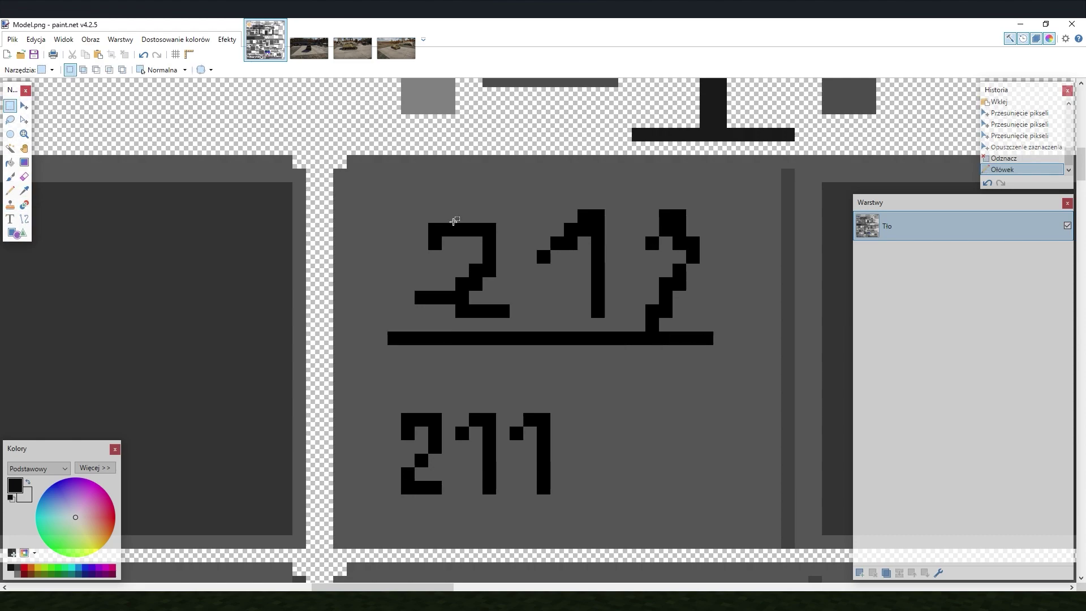
left_click_drag(400, 182, 728, 313)
left_click_drag(441, 272, 679, 272)
scroll(424, 219, "up", 1)
mouse_move(417, 217)
left_mouse_down()
mouse_move(436, 273)
mouse_move(476, 327)
left_mouse_up()
scroll(527, 152, "up", 1)
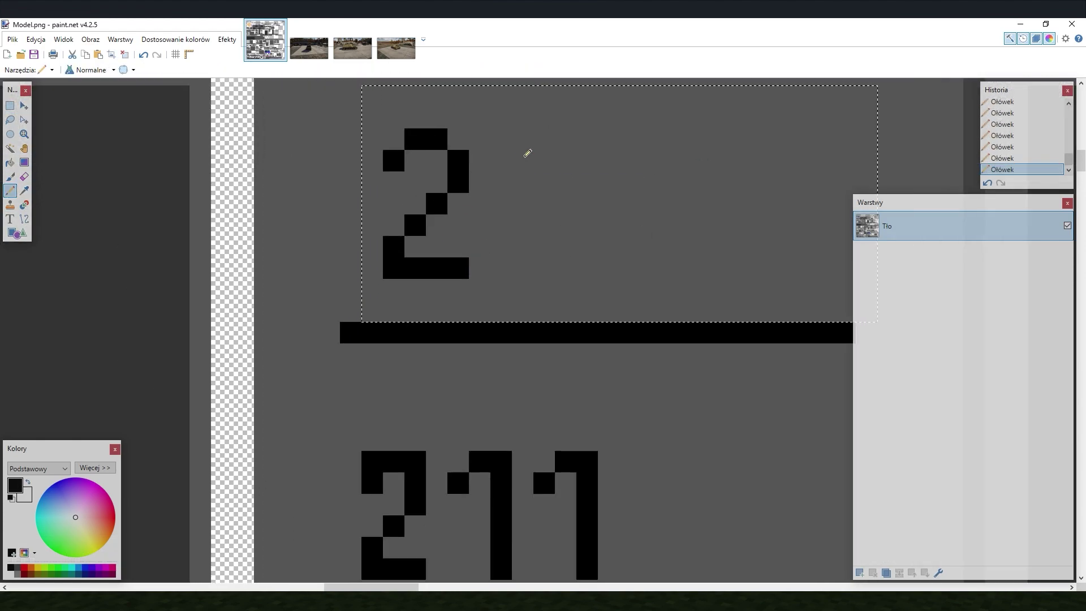
left_click_drag(553, 187, 544, 273)
left_click_drag(581, 272, 636, 271)
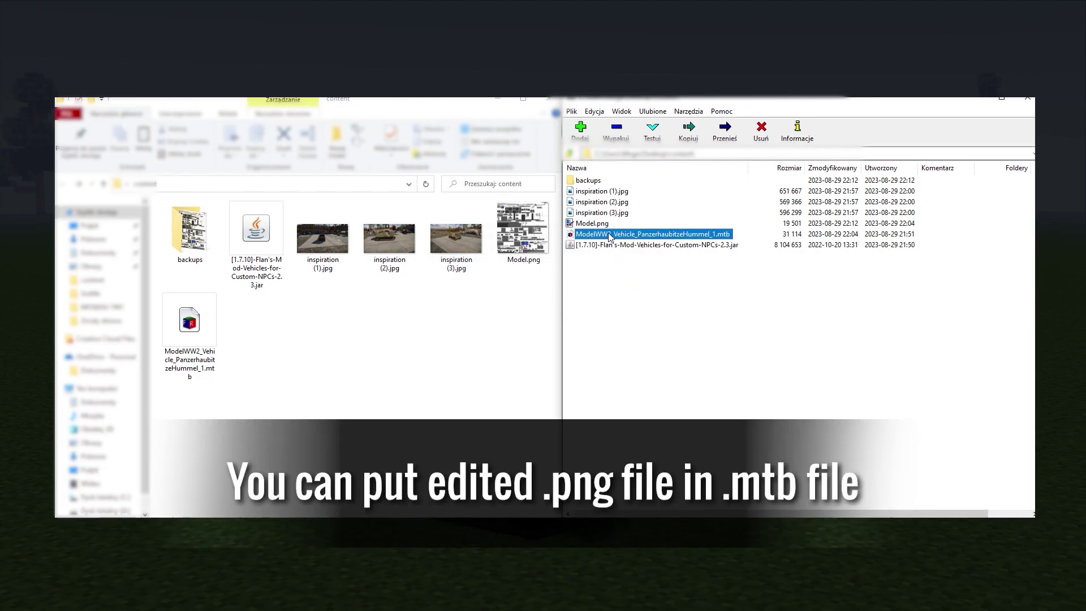
Step: Copy the edited Model.png into the Hummel .mtb archive, confirming with Tak
double_click(623, 236)
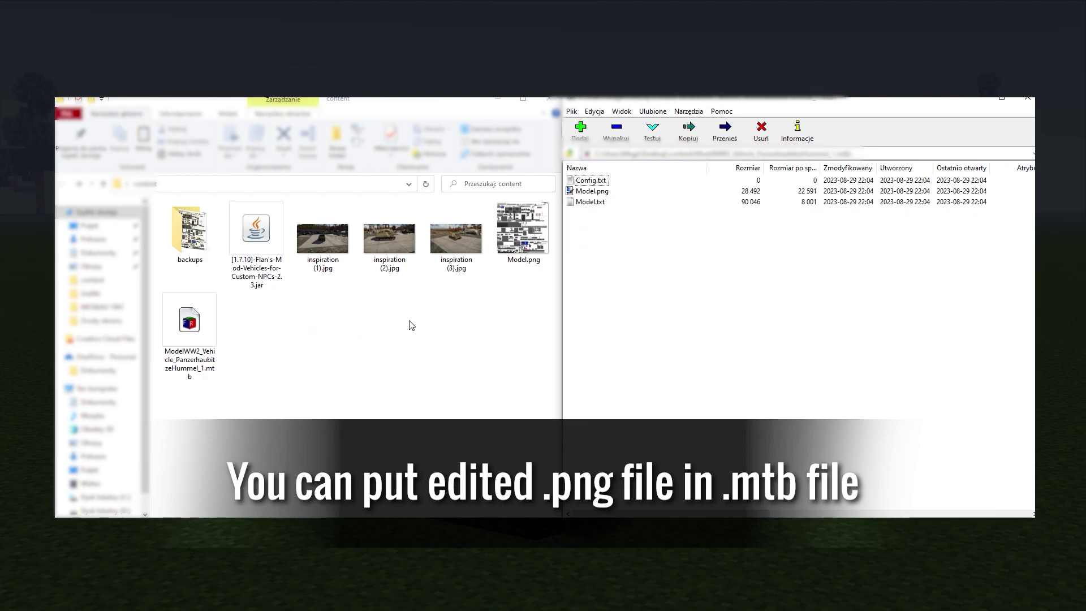
left_click_drag(520, 231, 643, 250)
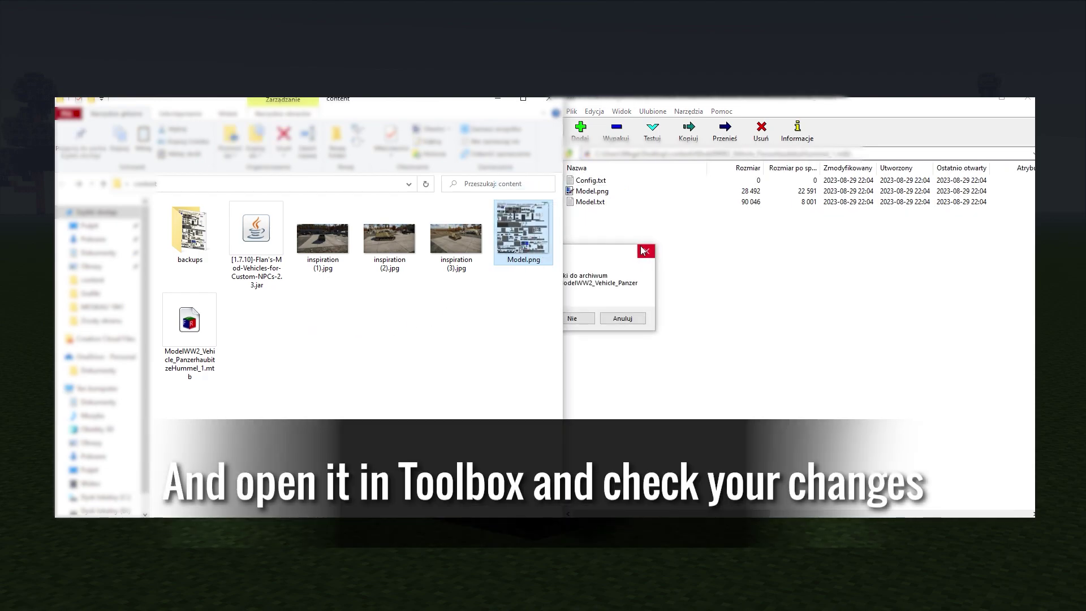
left_click(604, 252)
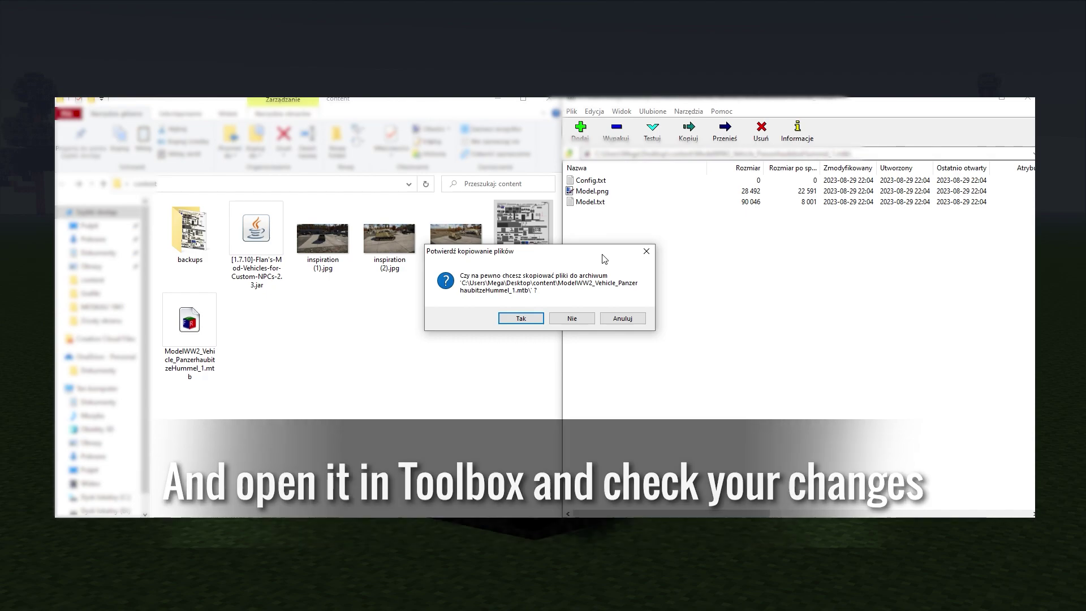
left_click(526, 318)
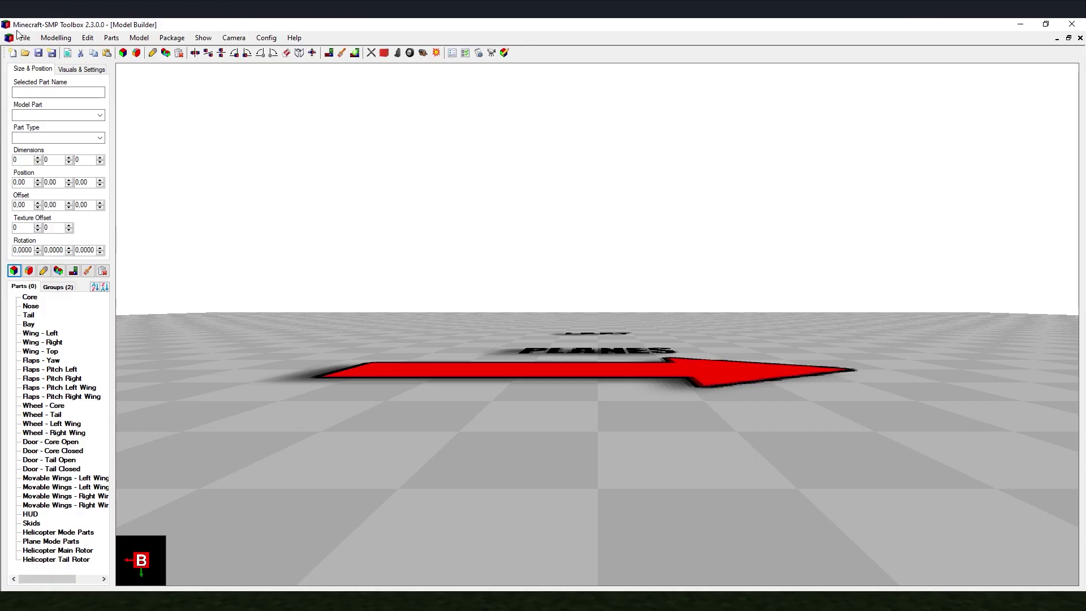
left_click(25, 37)
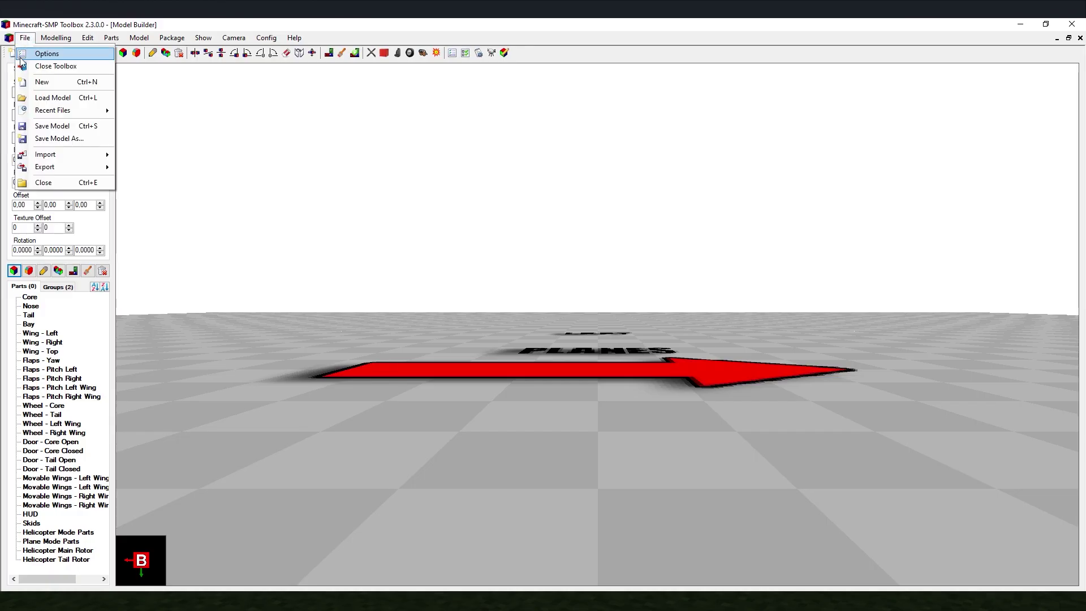
Step: Load the repacked Hummel .mtb model to view its cross and 211 markings
left_click(55, 98)
double_click(158, 127)
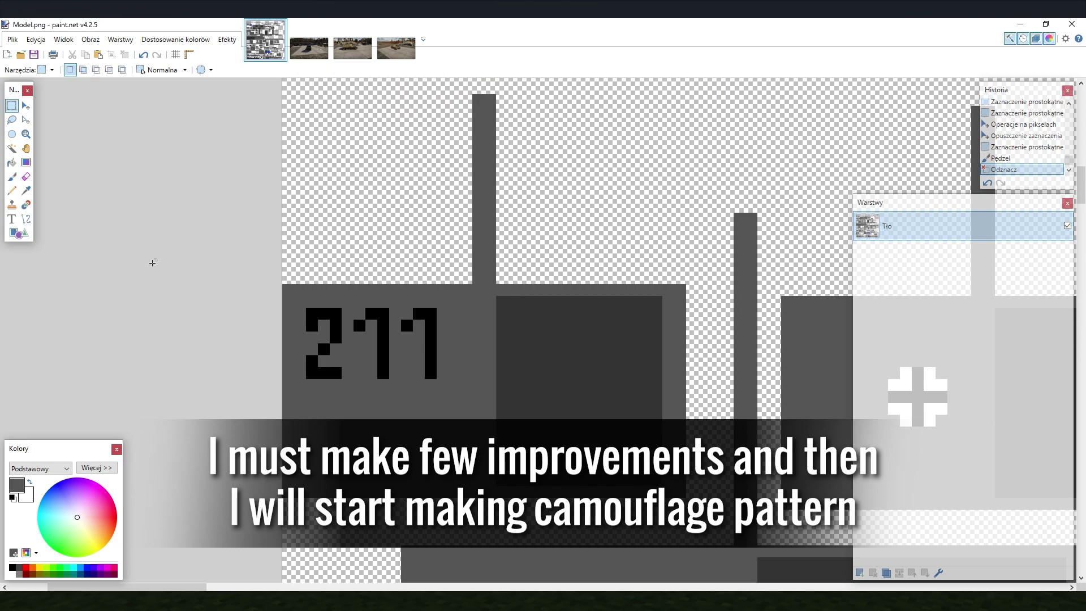
mouse_move(294, 401)
left_mouse_down()
mouse_move(450, 307)
mouse_move(507, 287)
left_mouse_up()
Step: Move the 211 digits left, brush grey over the leftover strip, and deselect
left_click_drag(399, 339, 380, 340)
left_click_drag(507, 286, 487, 416)
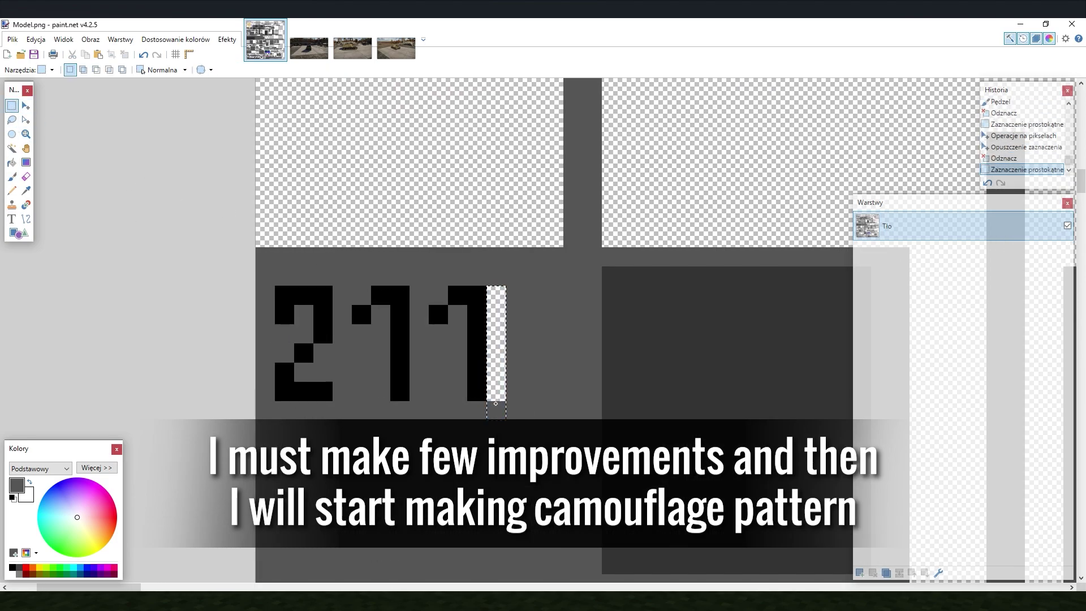
key("b")
left_click(501, 348)
key("ctrl+d")
scroll(501, 361, "down", 4)
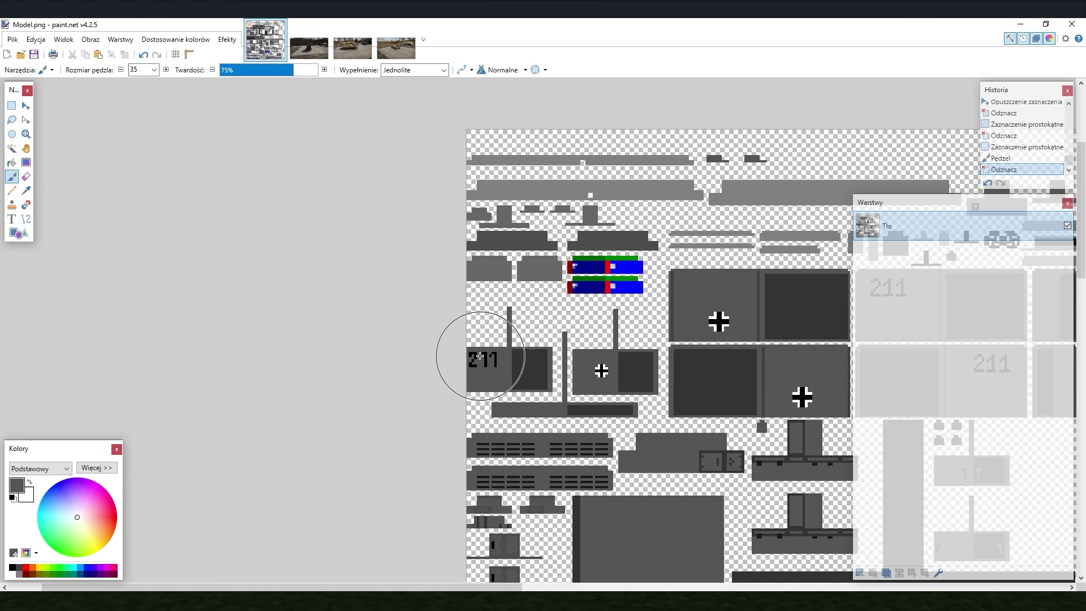
scroll(454, 378, "down", 2)
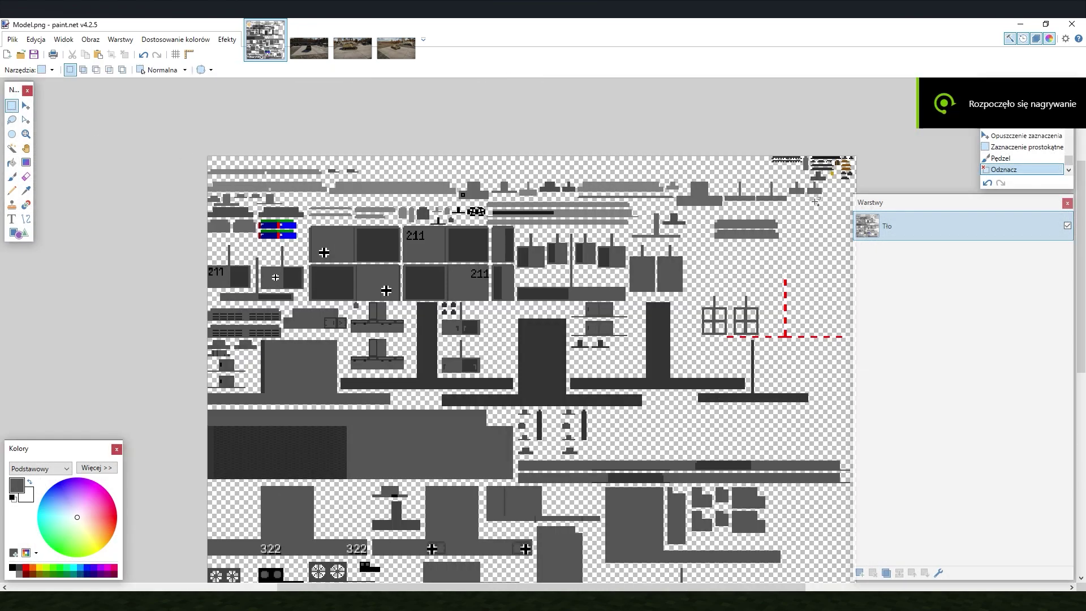
scroll(841, 157, "up", 2)
scroll(840, 157, "up", 1)
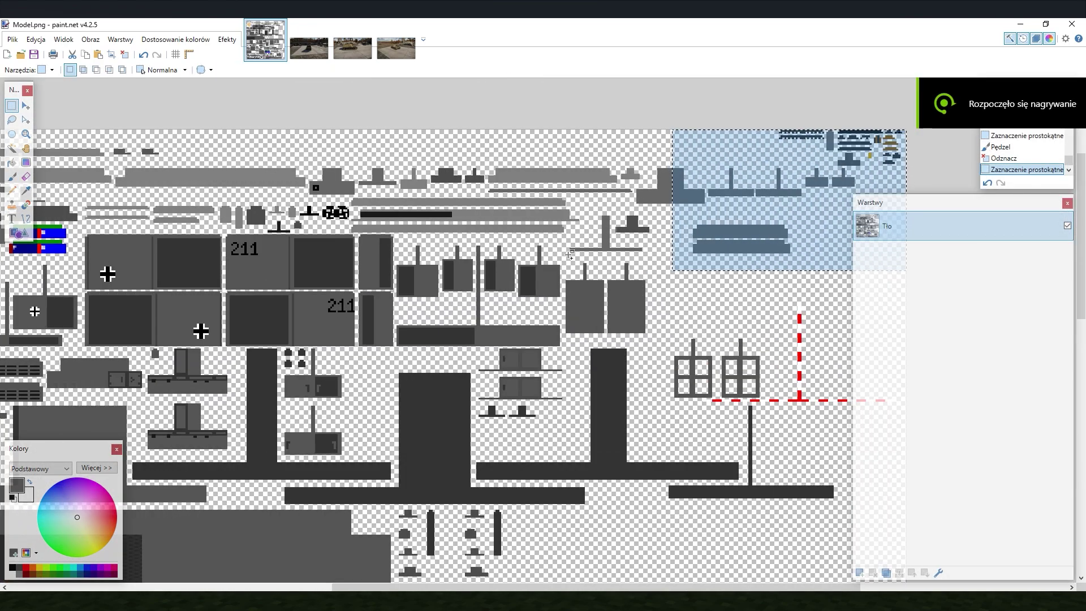
mouse_move(854, 257)
left_mouse_down()
mouse_move(632, 147)
mouse_move(425, 217)
left_mouse_up()
scroll(250, 208, "up", 3)
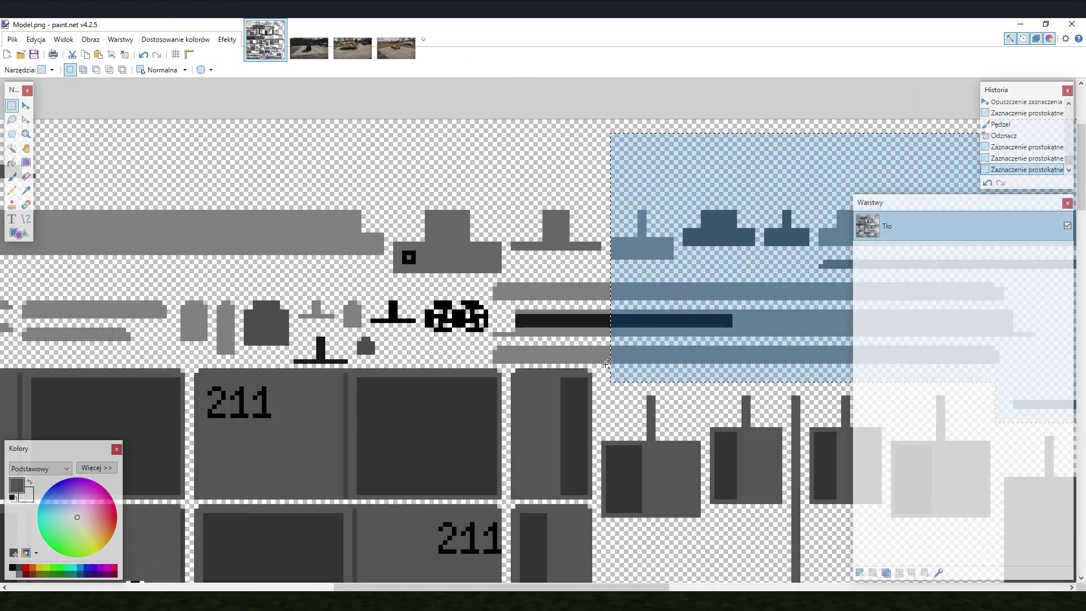
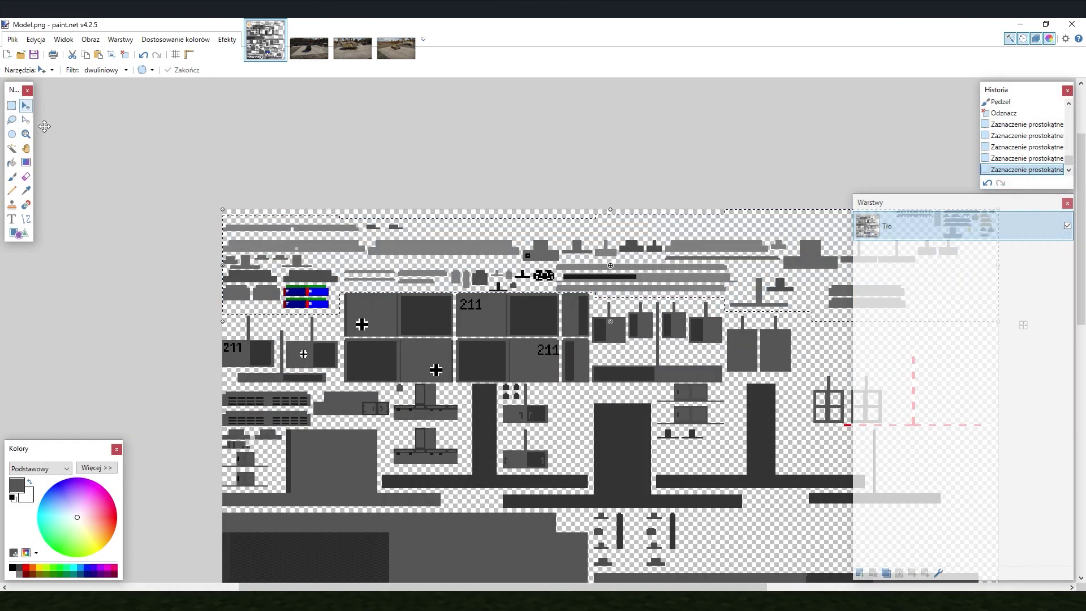
Step: Add a layer named 'cannon' above the background and clear the selection
left_click(860, 574)
double_click(901, 229)
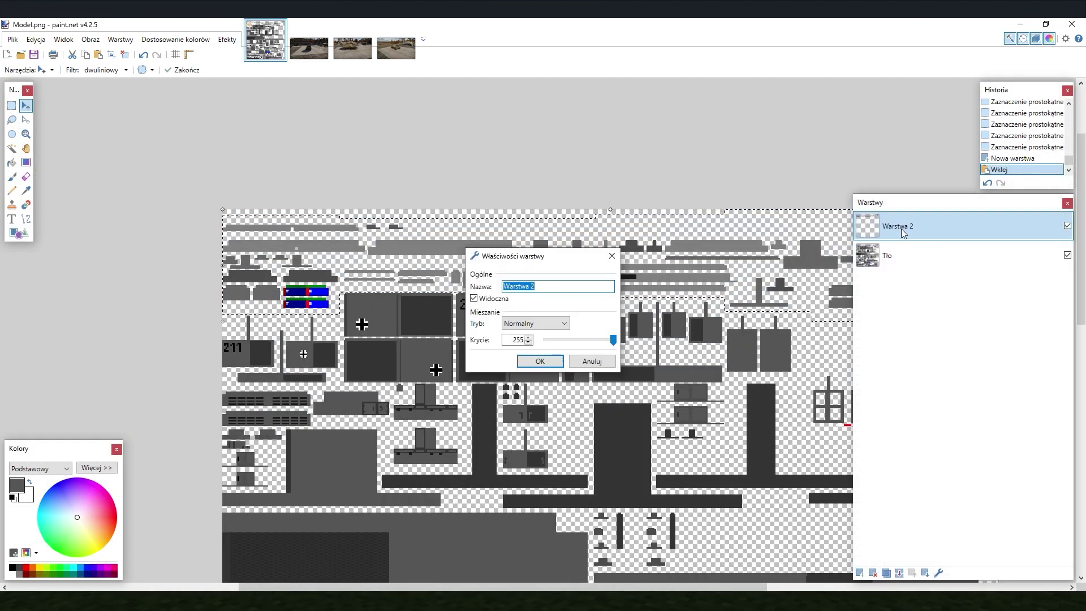
type("cannon")
key("Return")
key("ctrl+d")
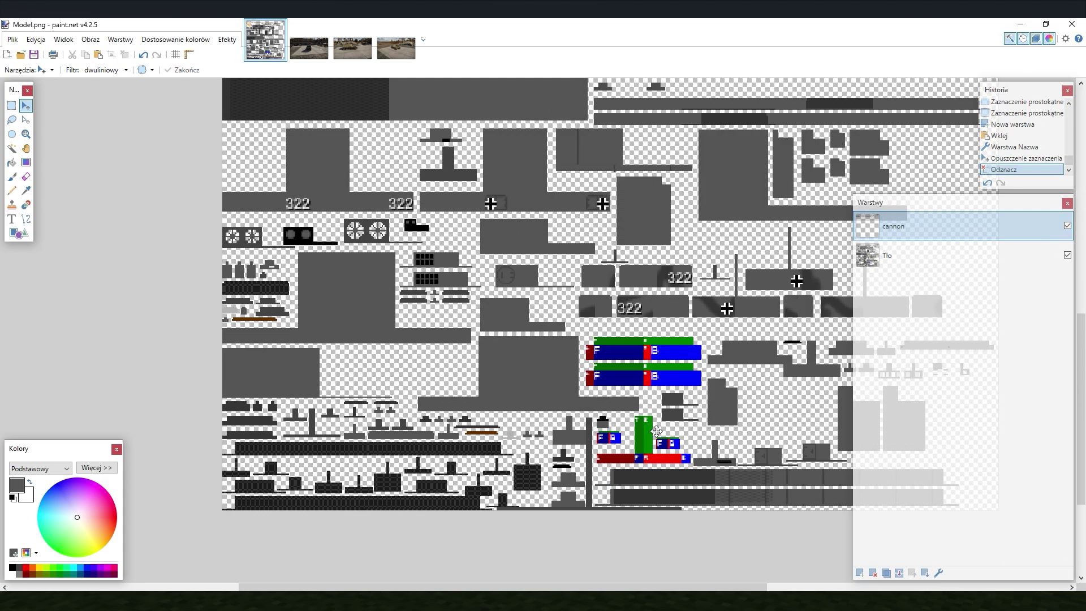
scroll(586, 455, "down", 2)
scroll(586, 455, "up", 2)
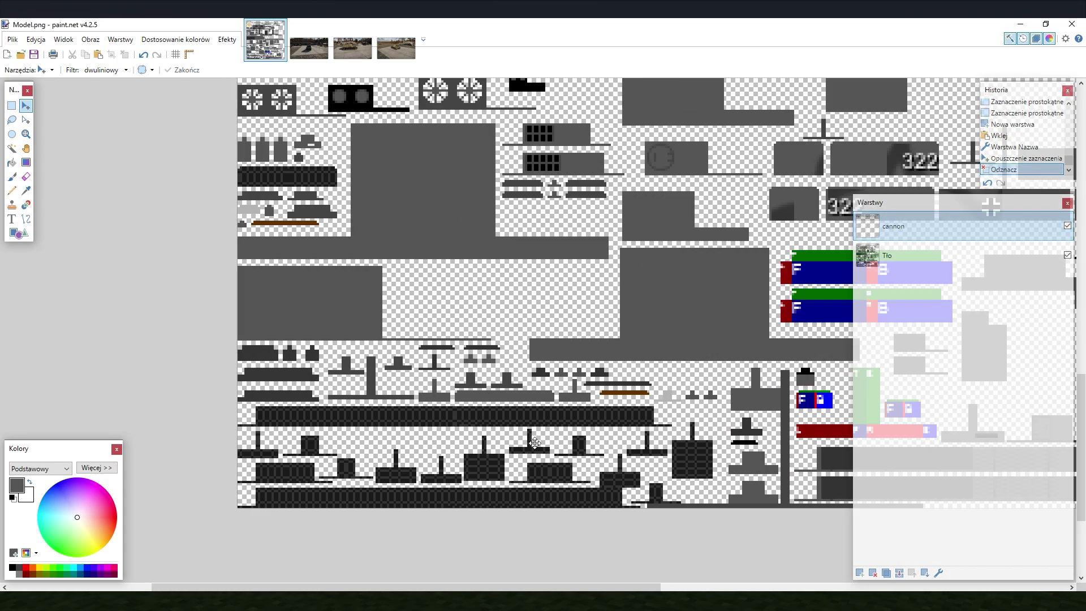
scroll(534, 442, "up", 5)
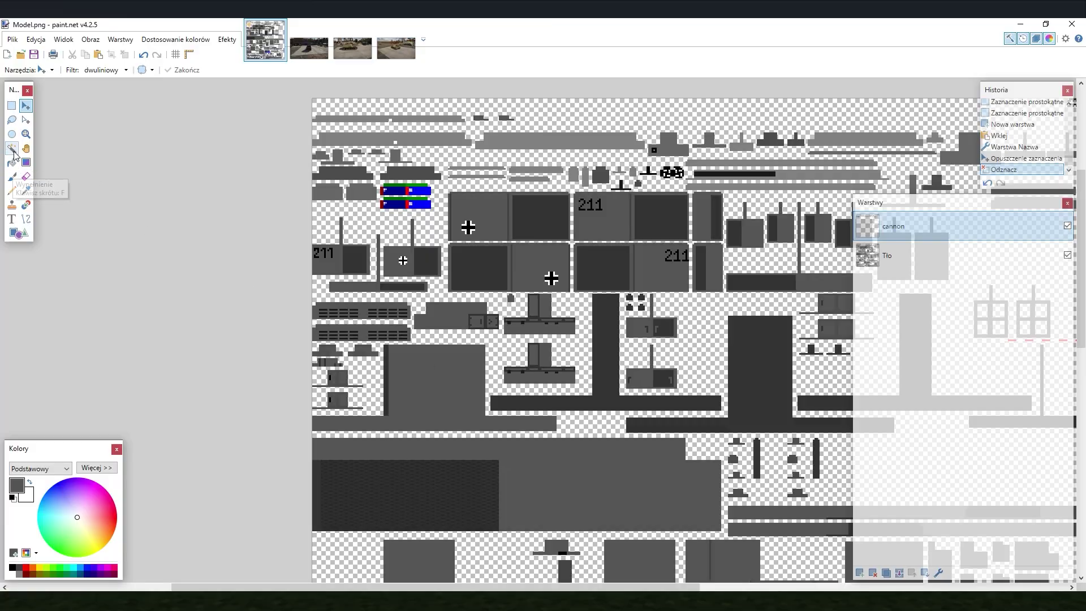
left_click(12, 150)
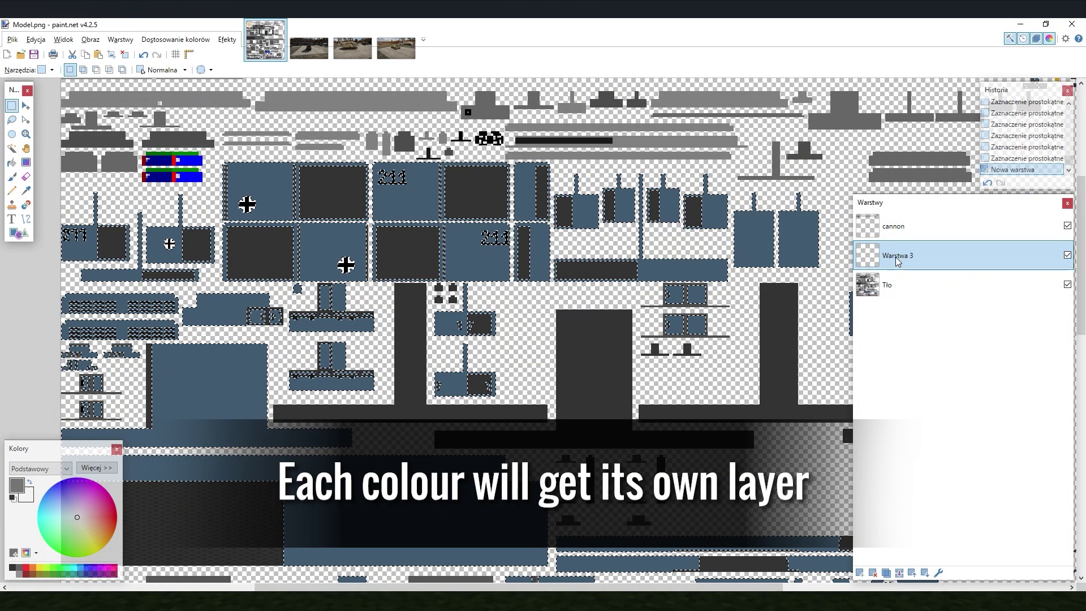
Step: Name the new layer 'camo' and sample the tan camouflage colour from the tank photo
double_click(896, 259)
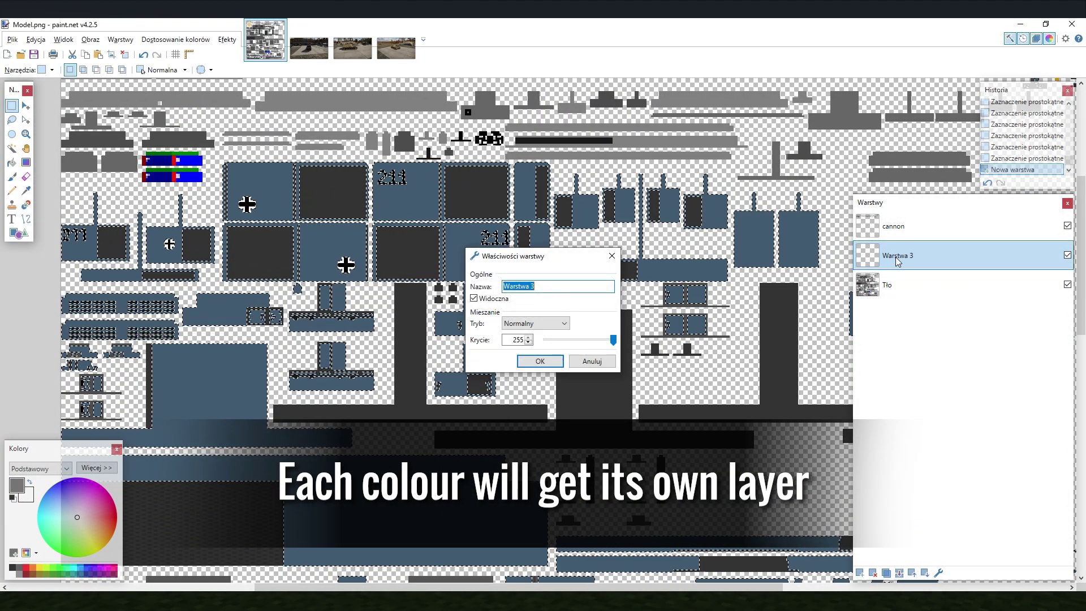
type("camo")
key("Return")
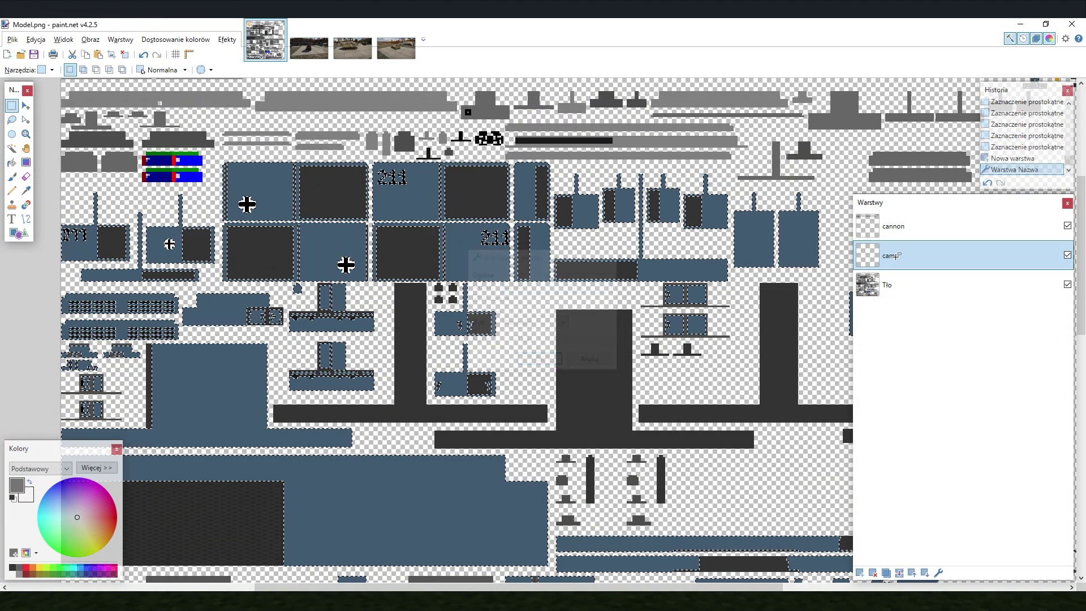
left_click(353, 47)
left_click(26, 191)
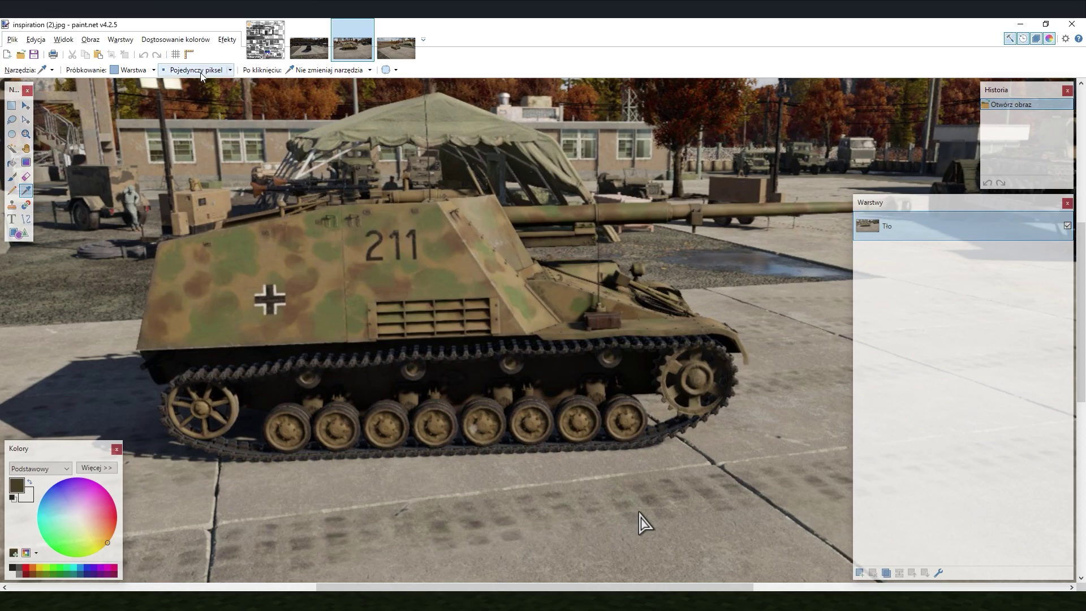
scroll(271, 259, "up", 5)
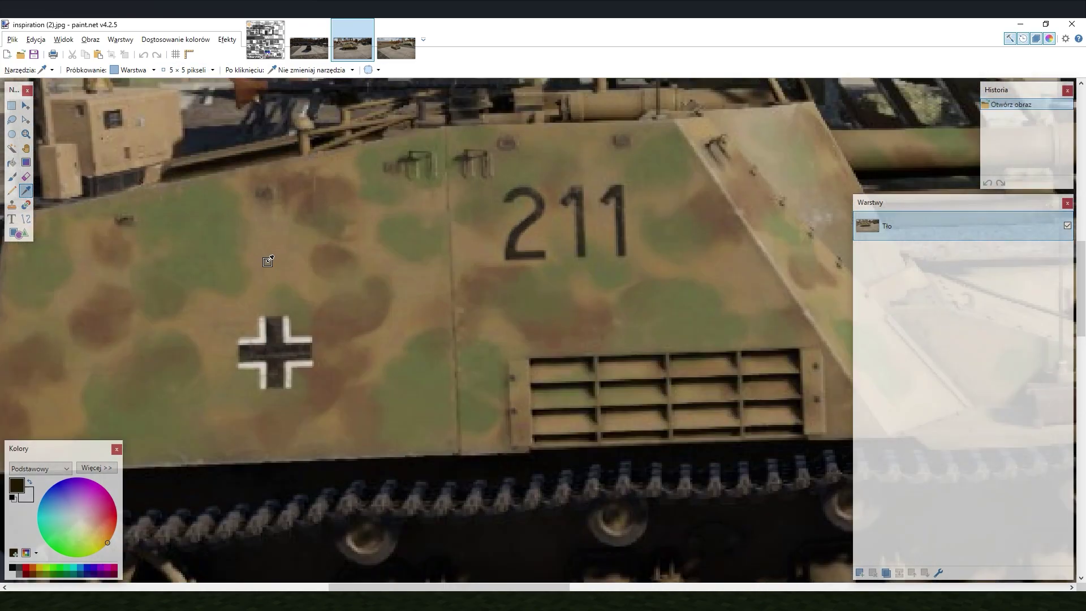
left_click(312, 268)
scroll(313, 267, "down", 5)
left_click(265, 52)
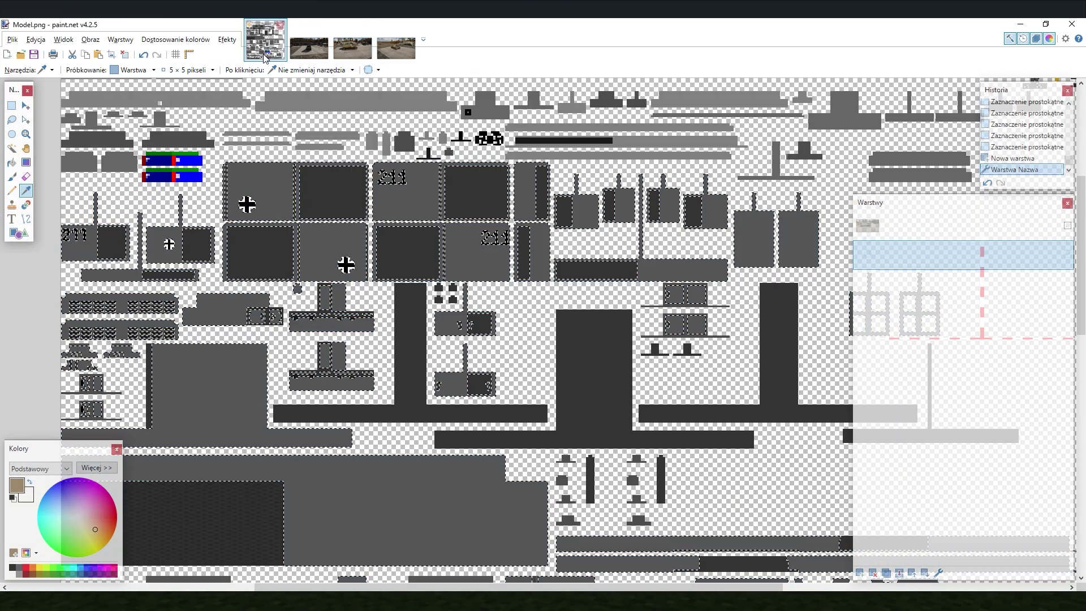
Step: Paint the body panels tan and sample olive green from the tank photo
left_click(12, 177)
type("400")
scroll(359, 314, "down", 3)
scroll(347, 290, "down", 2)
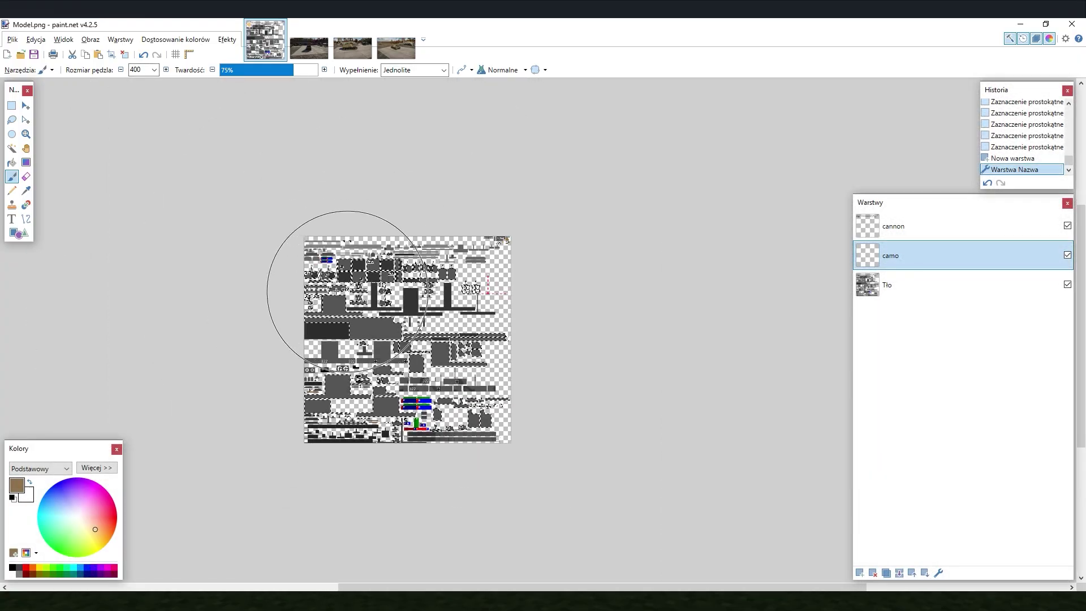
scroll(330, 357, "up", 3)
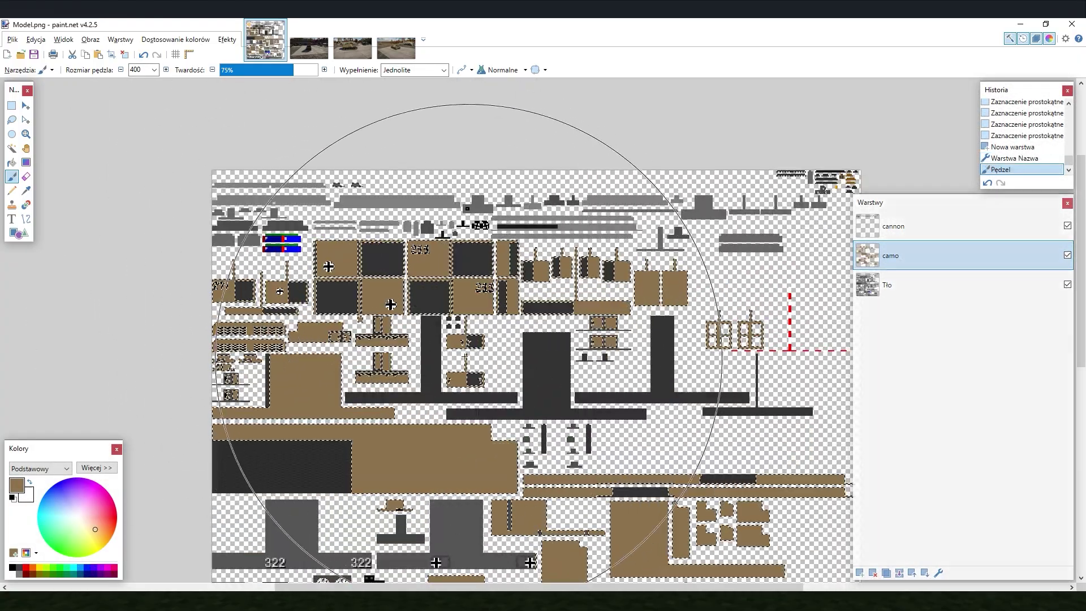
scroll(369, 286, "up", 2)
left_click(353, 47)
left_click(26, 190)
scroll(293, 272, "up", 3)
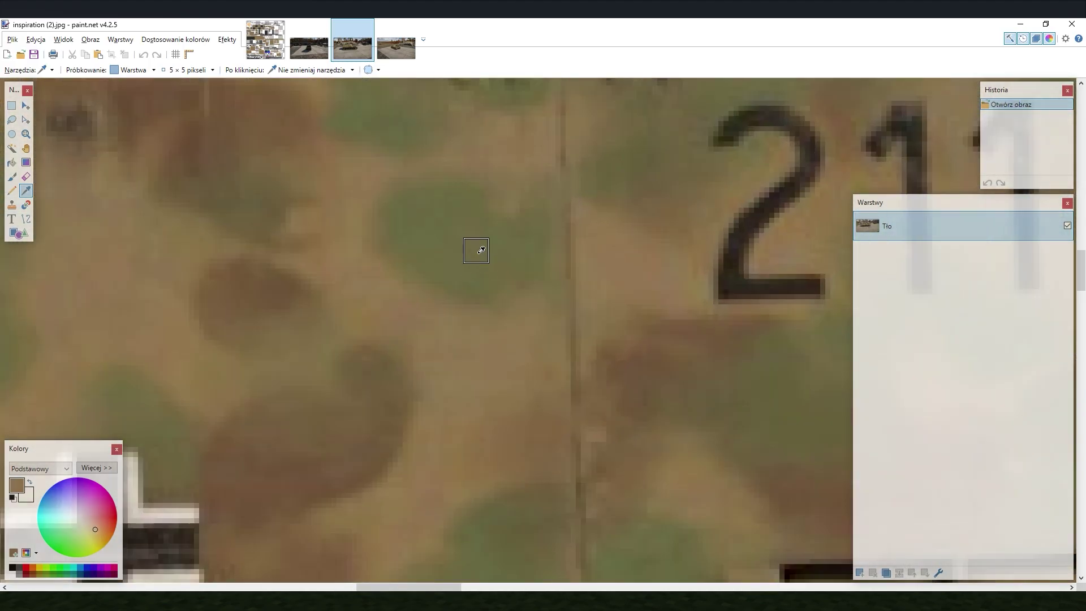
scroll(476, 246, "down", 3)
scroll(595, 382, "down", 1)
scroll(727, 492, "up", 1)
left_click(266, 40)
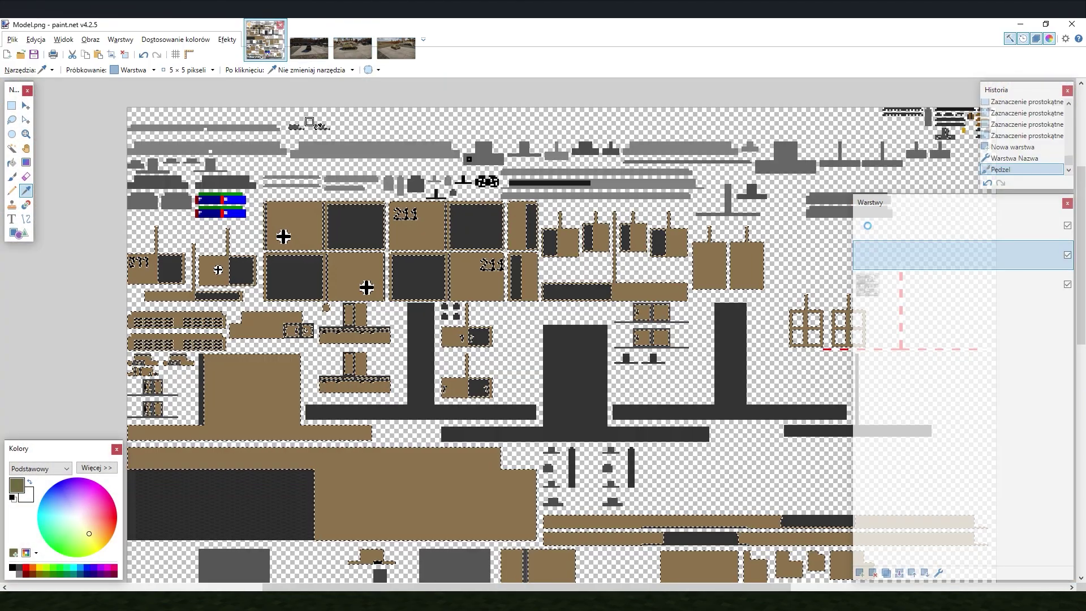
left_click(11, 177)
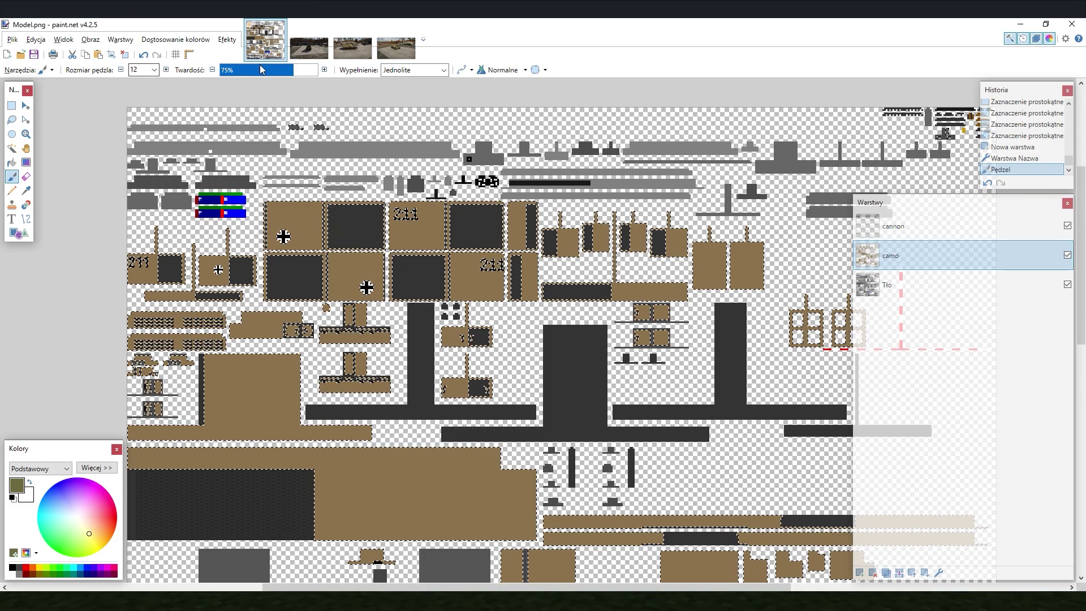
scroll(255, 358, "down", 2)
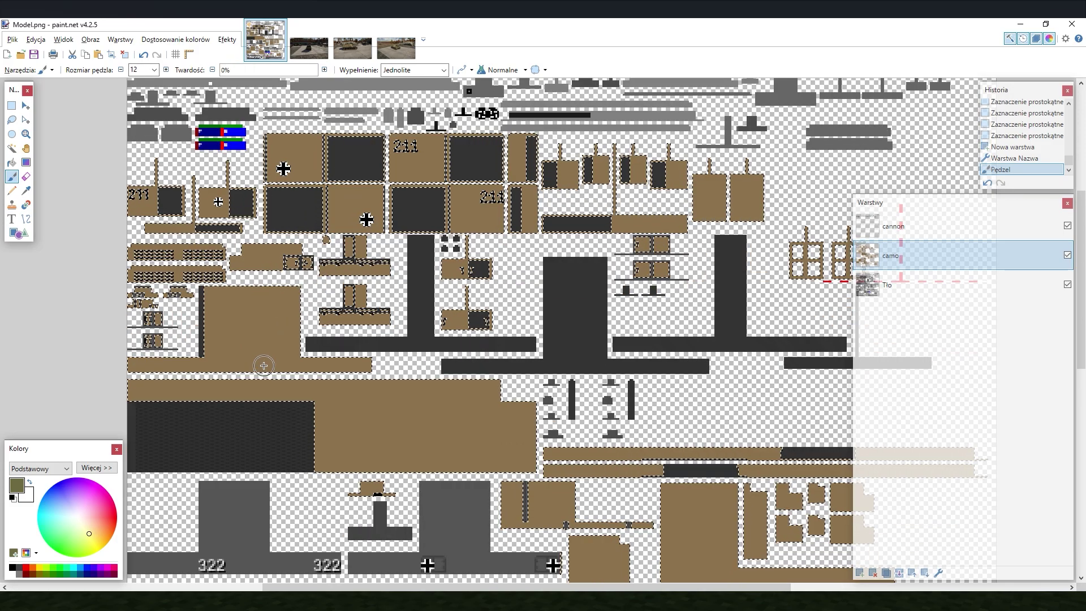
left_click(337, 47)
left_click(266, 40)
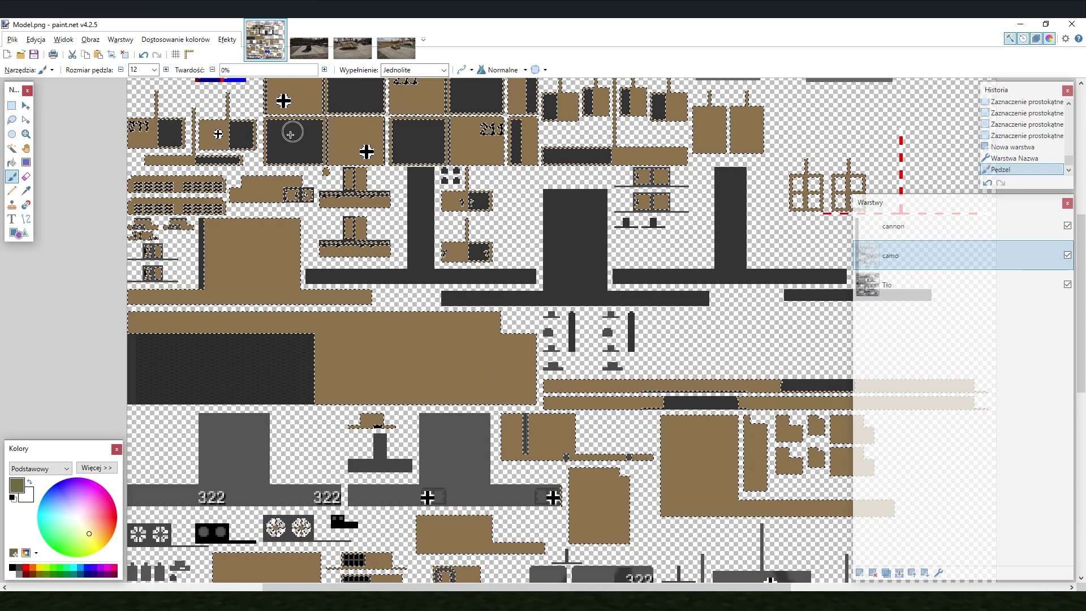
scroll(304, 158, "up", 2)
type("camo green")
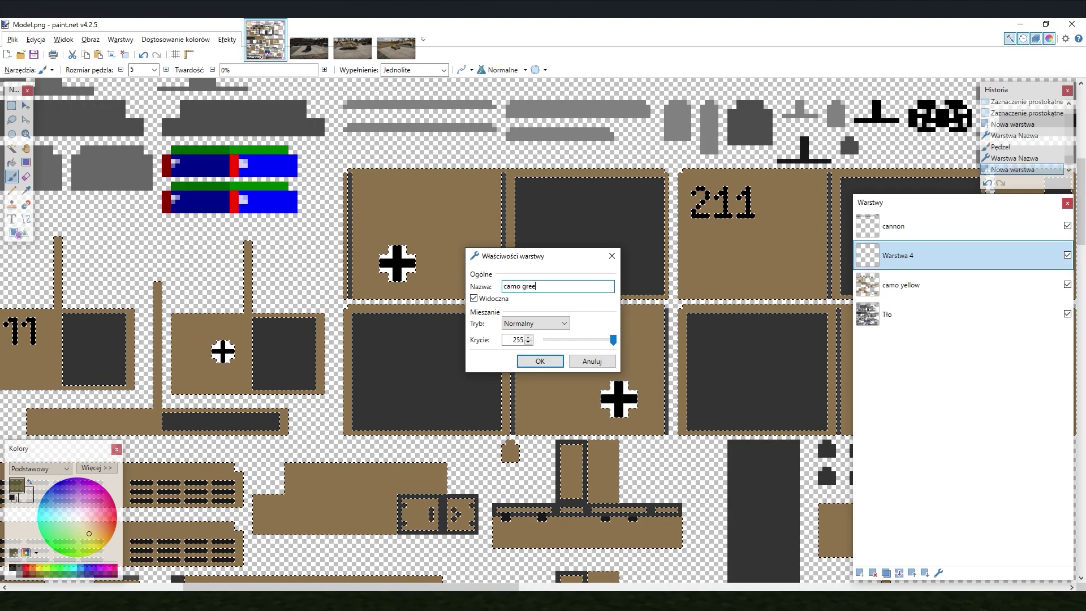
Step: Name the layer 'camo green', paint green blobs across the panels, and start Save As
key("Return")
scroll(393, 200, "up", 1)
left_click_drag(361, 183, 378, 216)
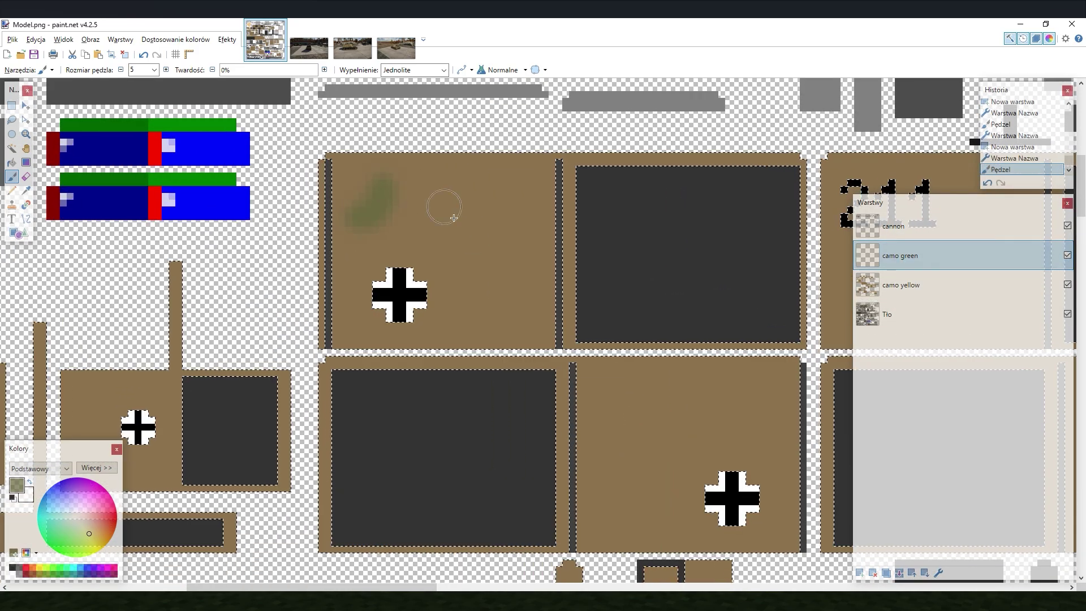
left_click_drag(471, 213, 510, 237)
left_click_drag(479, 335, 543, 305)
scroll(509, 212, "right", 5)
left_click_drag(492, 255, 526, 280)
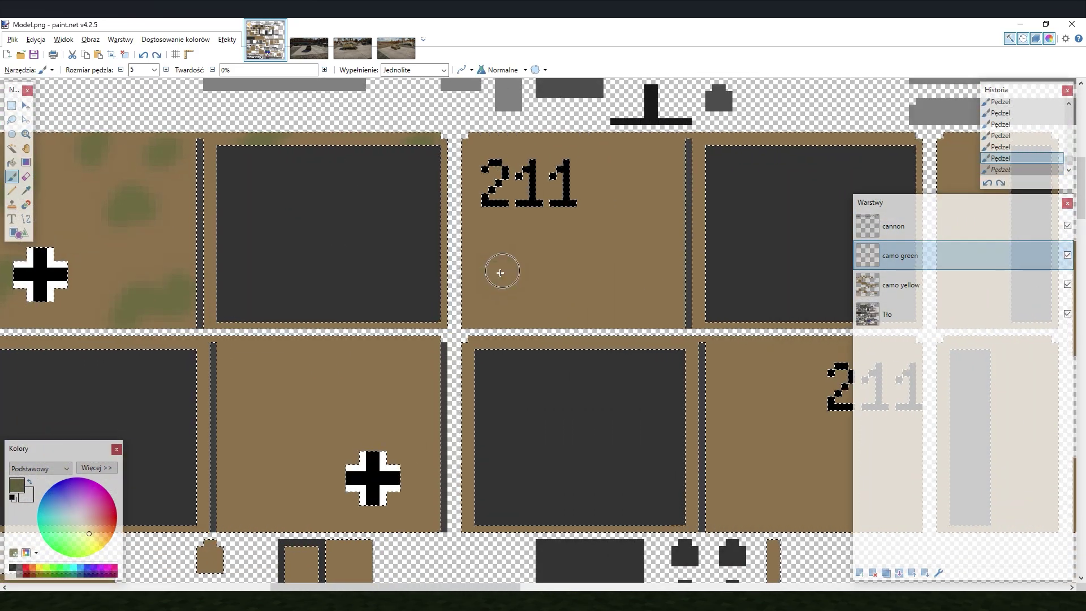
left_click_drag(666, 284, 654, 255)
left_click_drag(615, 183, 620, 195)
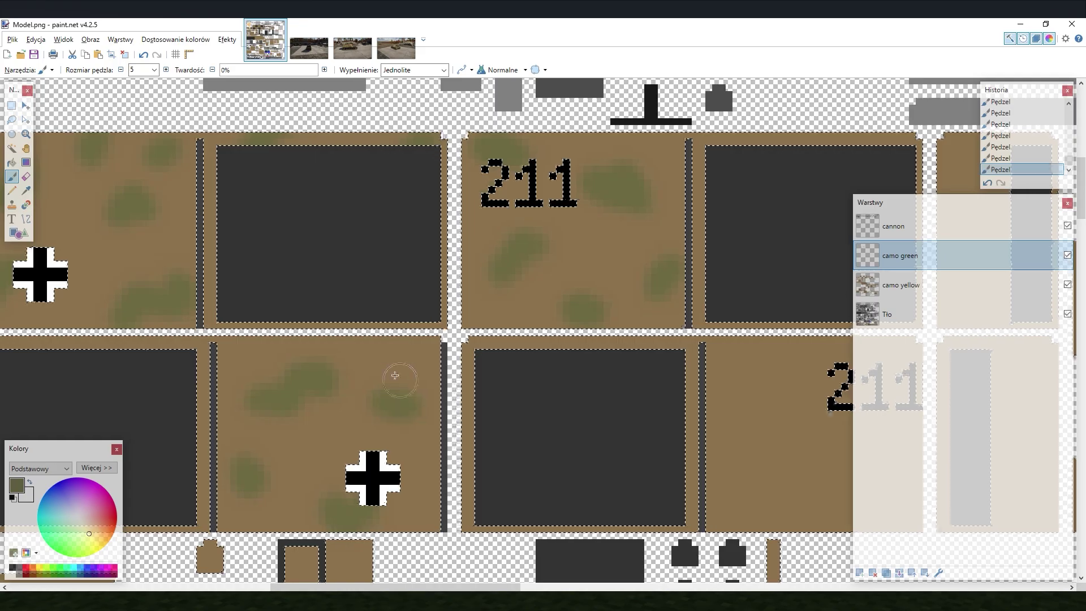
scroll(395, 375, "right", 4)
scroll(395, 374, "down", 1)
left_click_drag(639, 237, 670, 214)
scroll(671, 215, "right", 1)
scroll(592, 216, "up", 1)
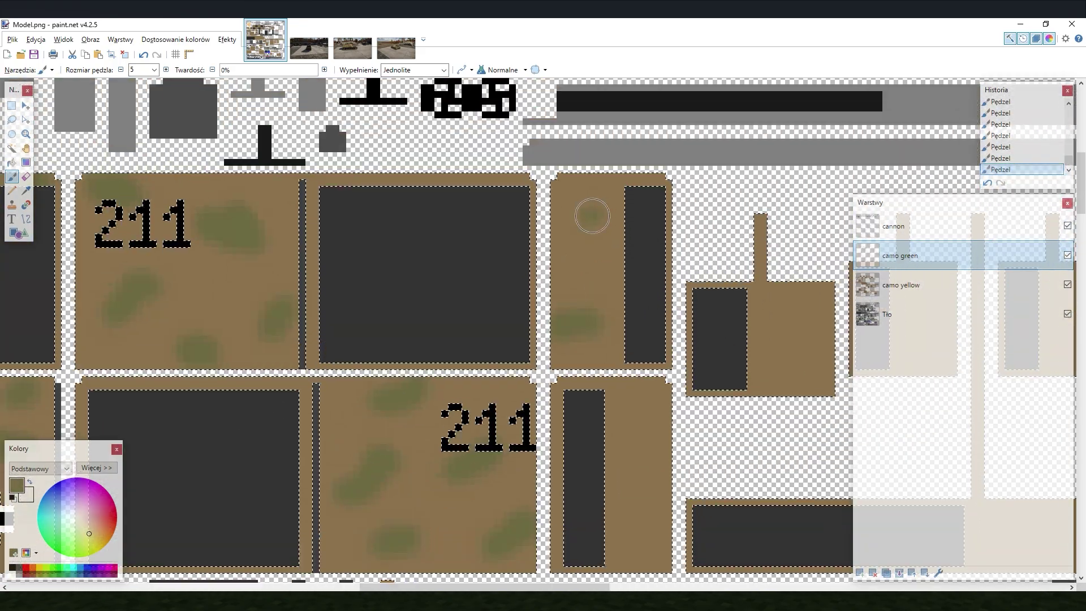
left_click_drag(780, 348, 756, 280)
scroll(273, 320, "down", 3)
scroll(272, 320, "up", 2)
left_click_drag(416, 255, 442, 242)
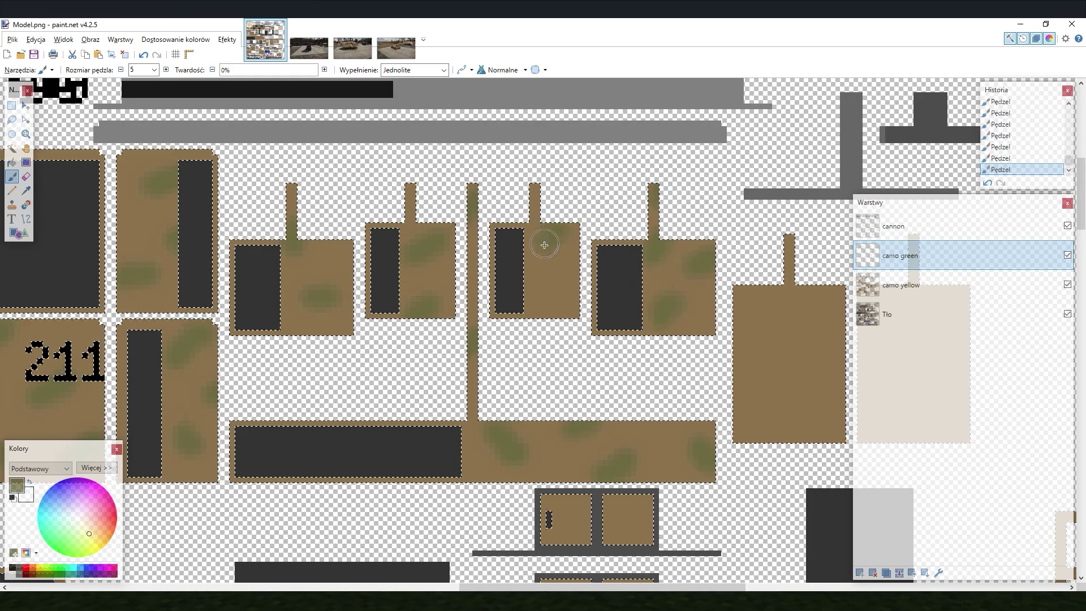
scroll(449, 323, "right", 4)
scroll(450, 323, "down", 1)
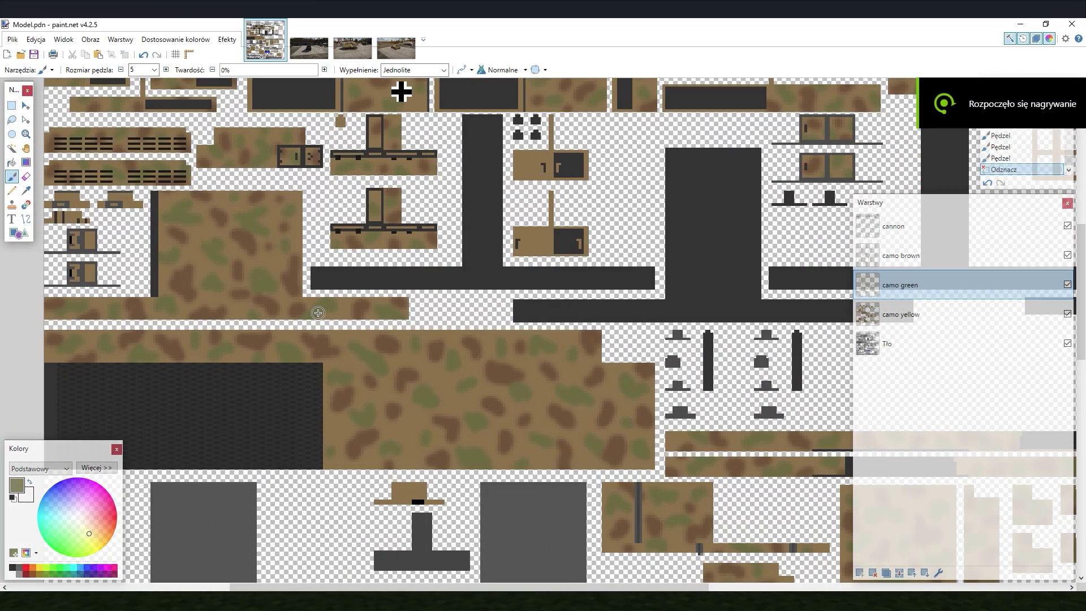
scroll(318, 313, "down", 3)
scroll(300, 370, "up", 1)
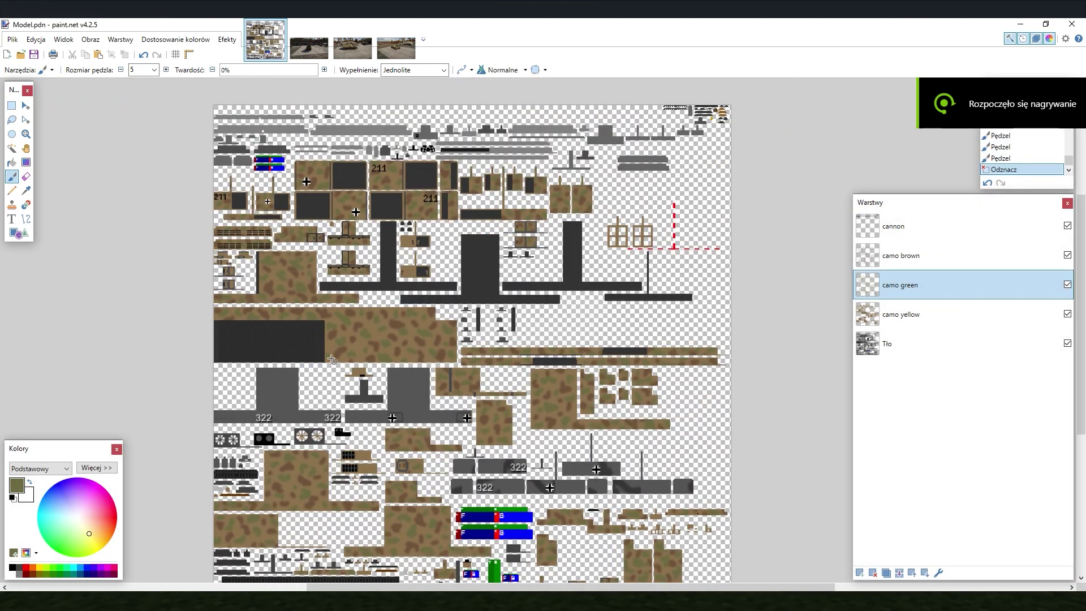
left_click(12, 39)
left_click(38, 140)
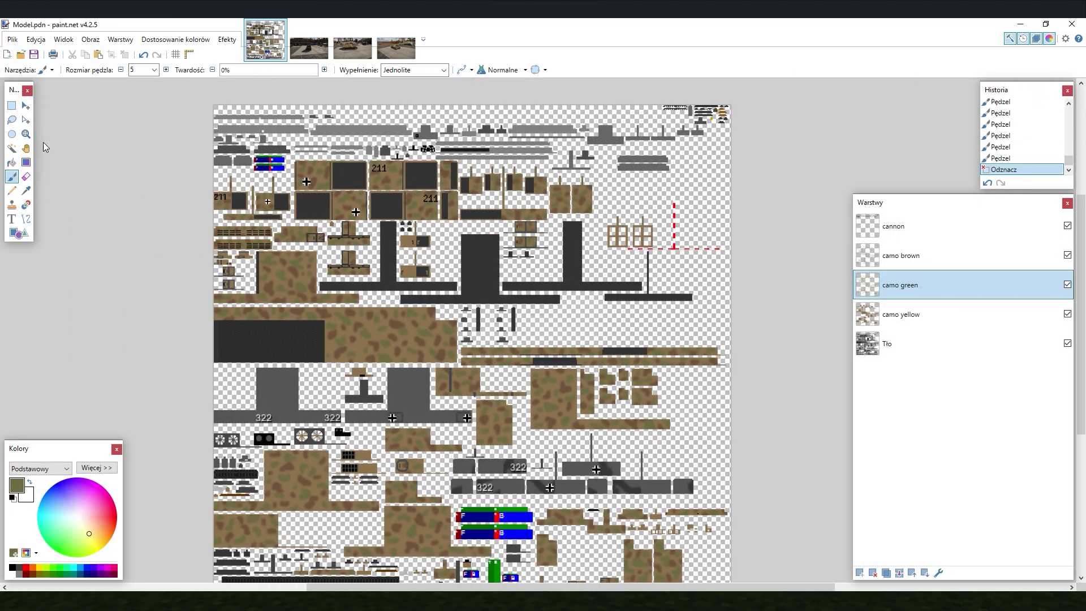
Step: Save the texture as a PNG over Model.png, confirming overwrite and flattening
left_click(110, 281)
left_click(112, 297)
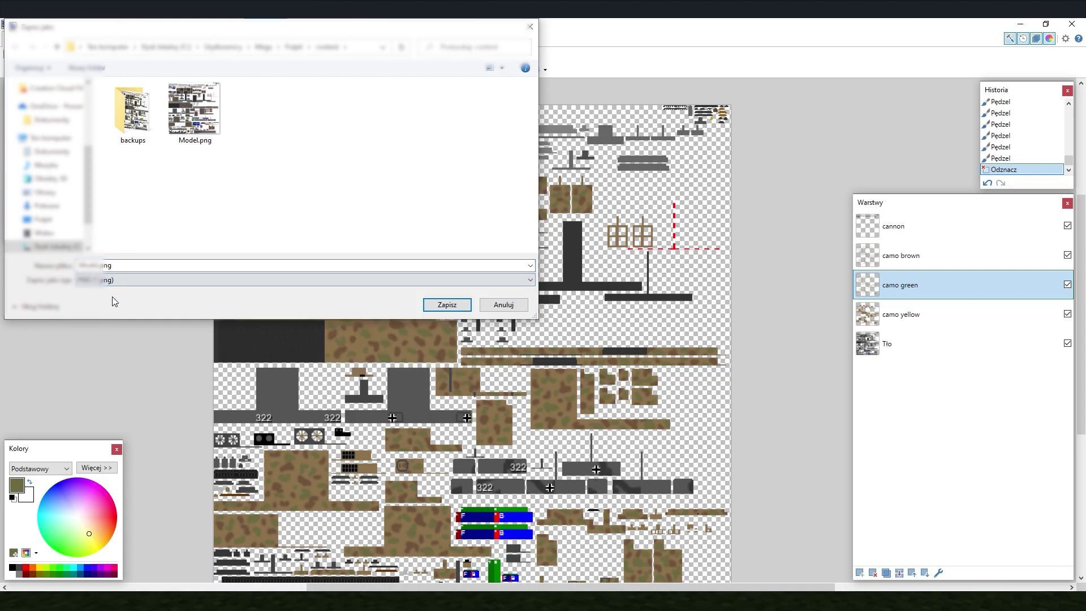
left_click(202, 117)
left_click(439, 302)
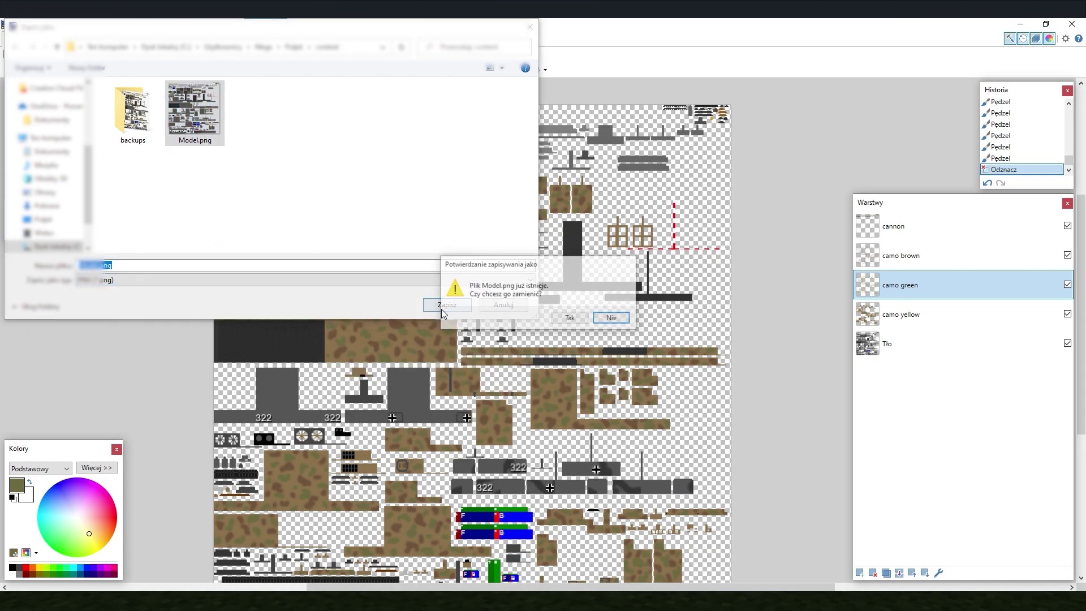
left_click(571, 324)
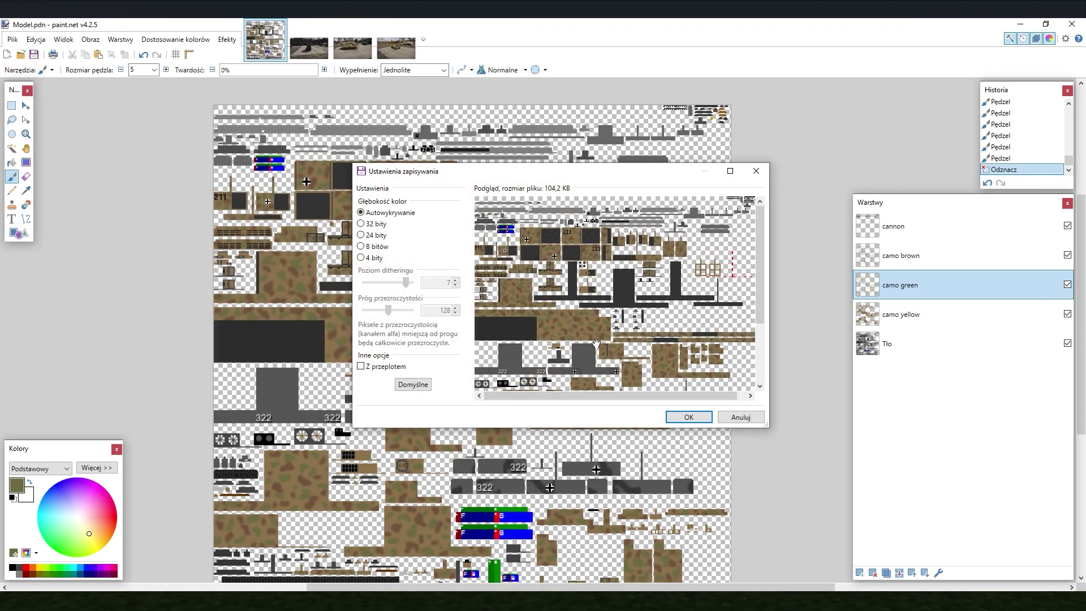
key("Return")
left_click(564, 322)
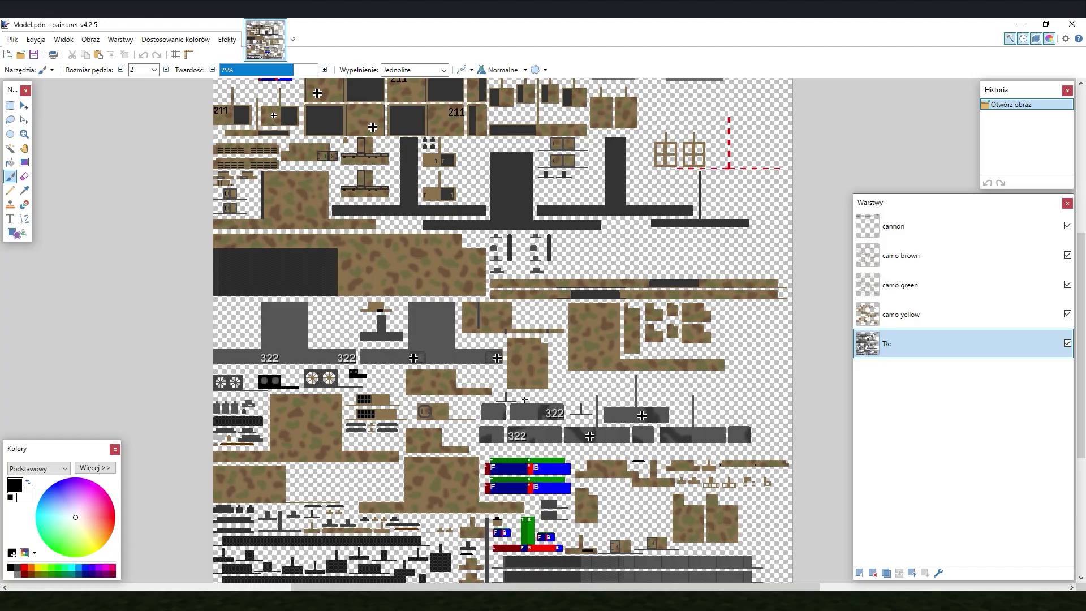
scroll(524, 422, "up", 2)
scroll(523, 423, "up", 2)
scroll(524, 423, "up", 2)
Step: Select both track strips and paint them brown on a new layer
key("s")
left_click(524, 423)
scroll(524, 423, "down", 3)
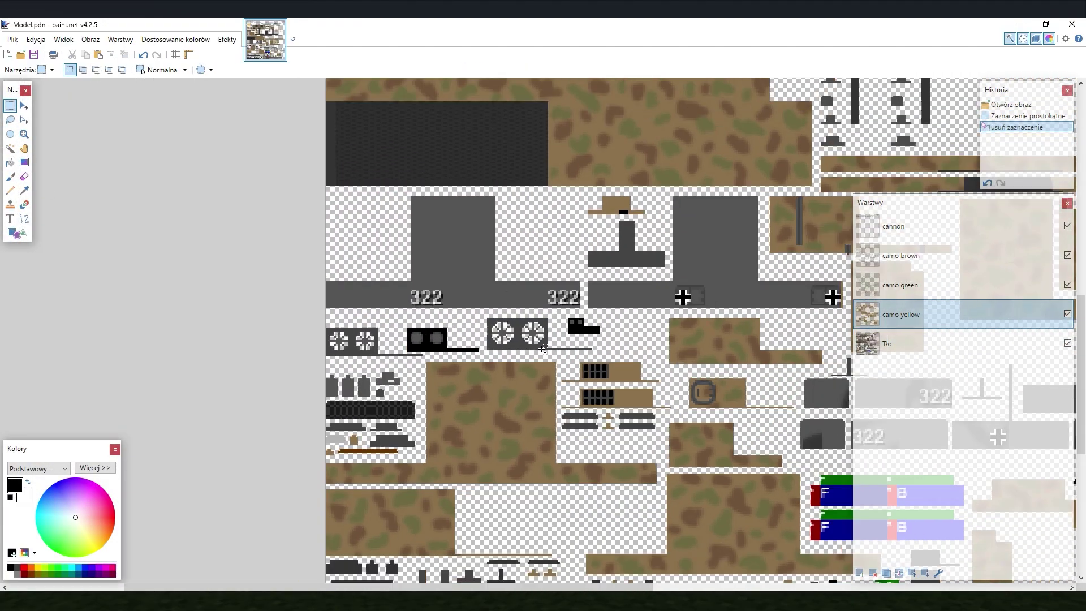
left_click(882, 344)
scroll(134, 398, "up", 2)
scroll(255, 365, "up", 3)
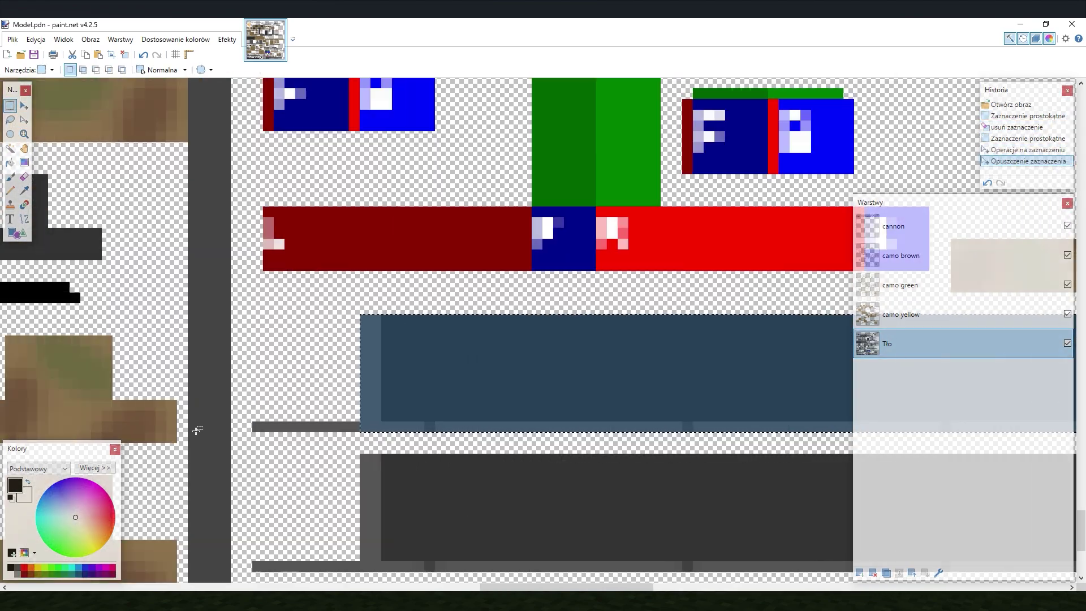
scroll(393, 424, "up", 2)
left_click_drag(848, 93, 559, 281)
scroll(560, 281, "down", 3)
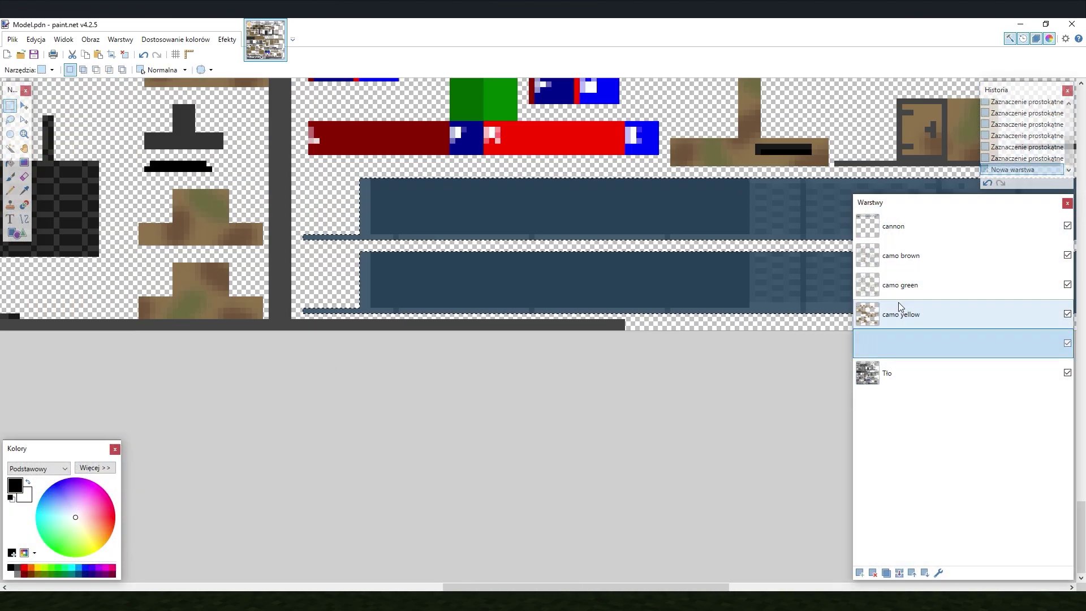
key("ctrl+shift+n")
key("b")
left_click_drag(255, 307, 807, 332)
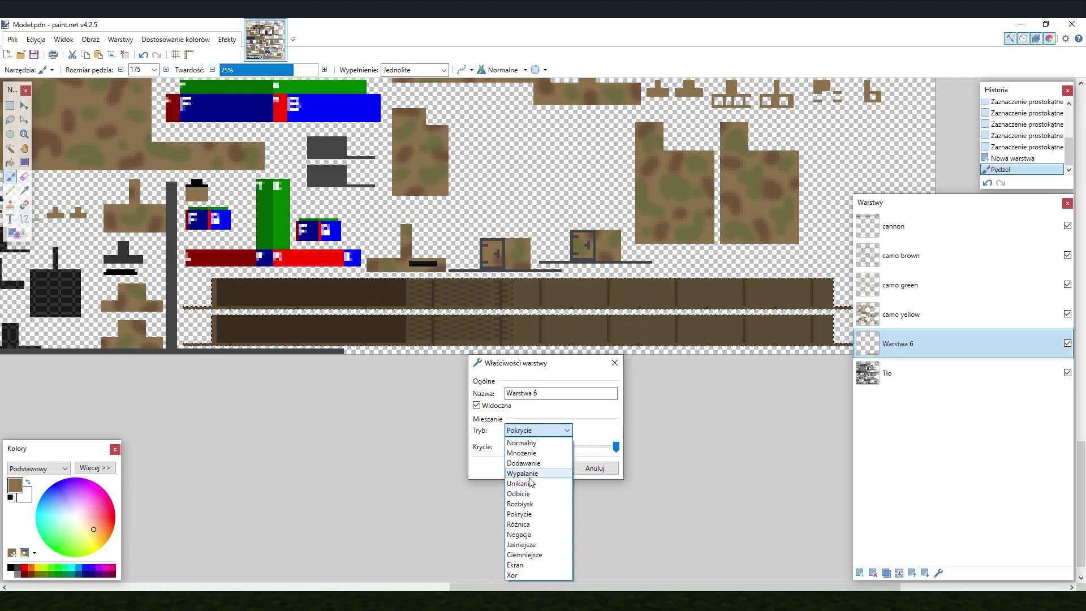
Step: Set the brown layer to Overlay, then adjust brightness/contrast and boost saturation
left_click(521, 514)
key("Return")
key("ctrl+shift+t")
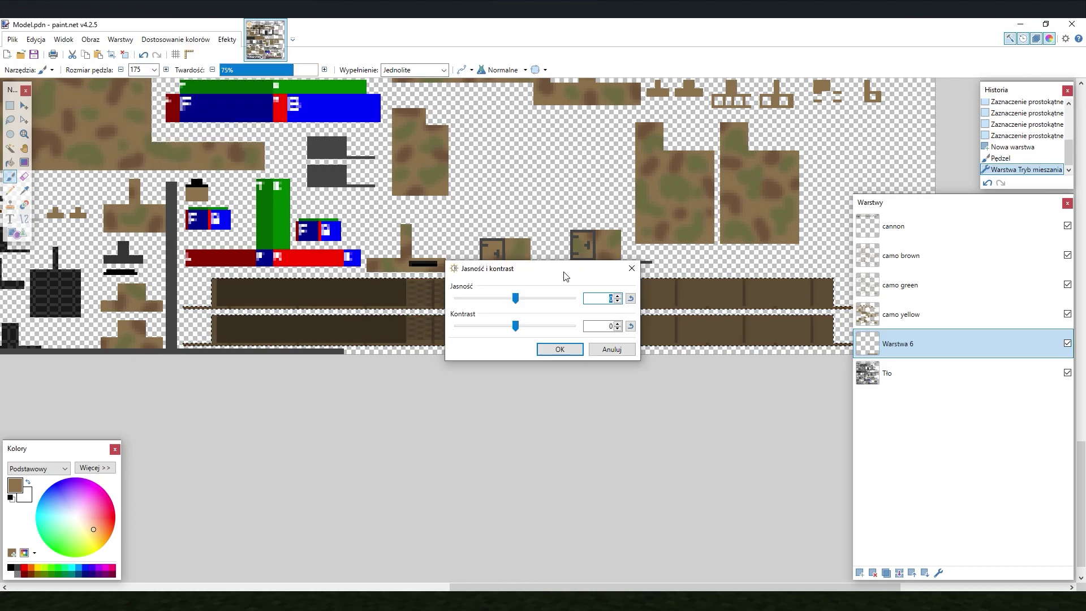
key("Return")
key("ctrl+shift+u")
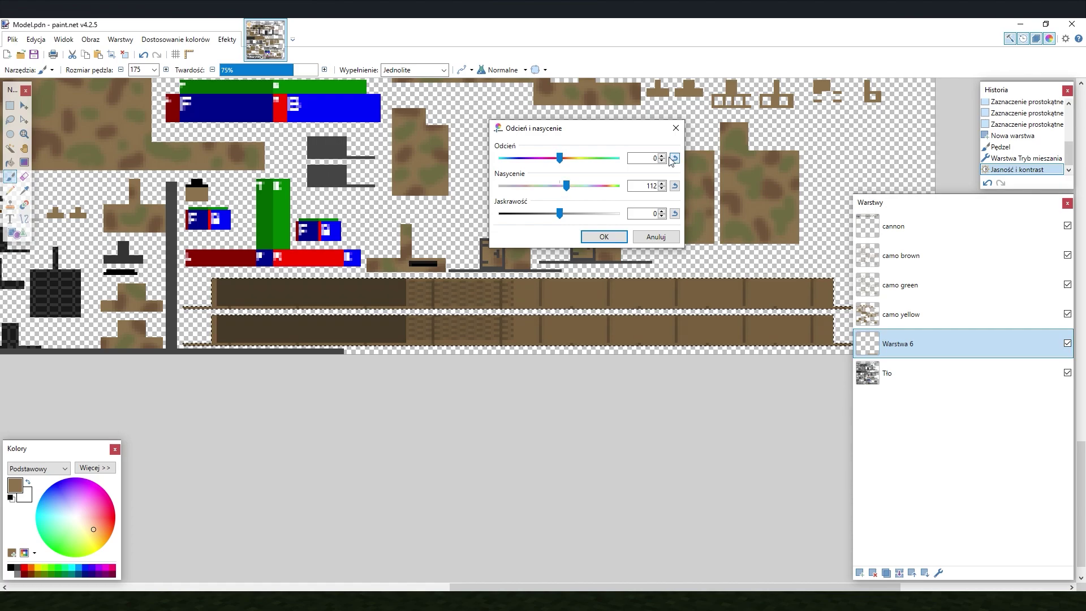
key("Return")
key("ctrl+d")
scroll(543, 323, "up", 3)
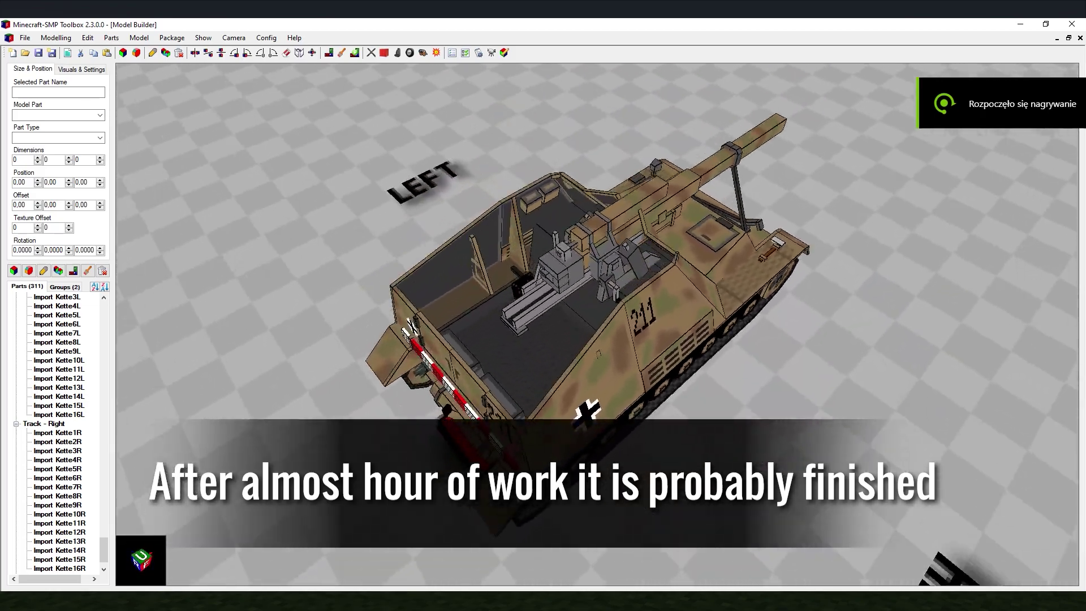
Step: Orbit the textured tank in SMP Toolbox from above-behind back to a side view
left_click_drag(741, 258, 583, 412)
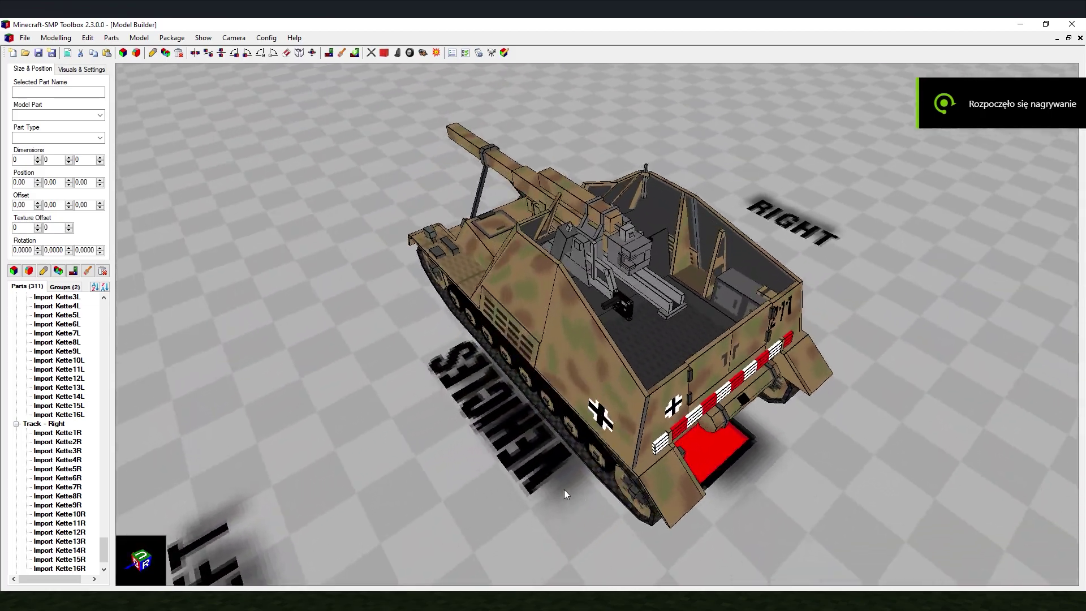
mouse_move(544, 494)
left_mouse_down()
mouse_move(569, 489)
mouse_move(502, 501)
mouse_move(470, 472)
mouse_move(396, 472)
mouse_move(513, 480)
mouse_move(458, 474)
left_mouse_up()
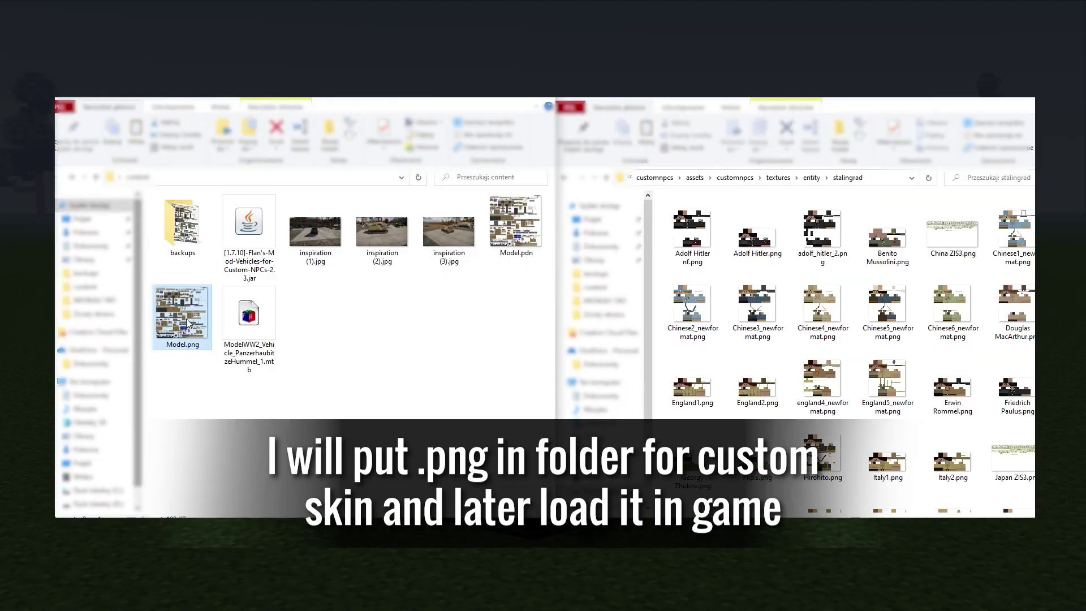
Step: Copy Model.png into the stalingrad textures folder and start renaming it Hummel_camo.png
right_click(186, 318)
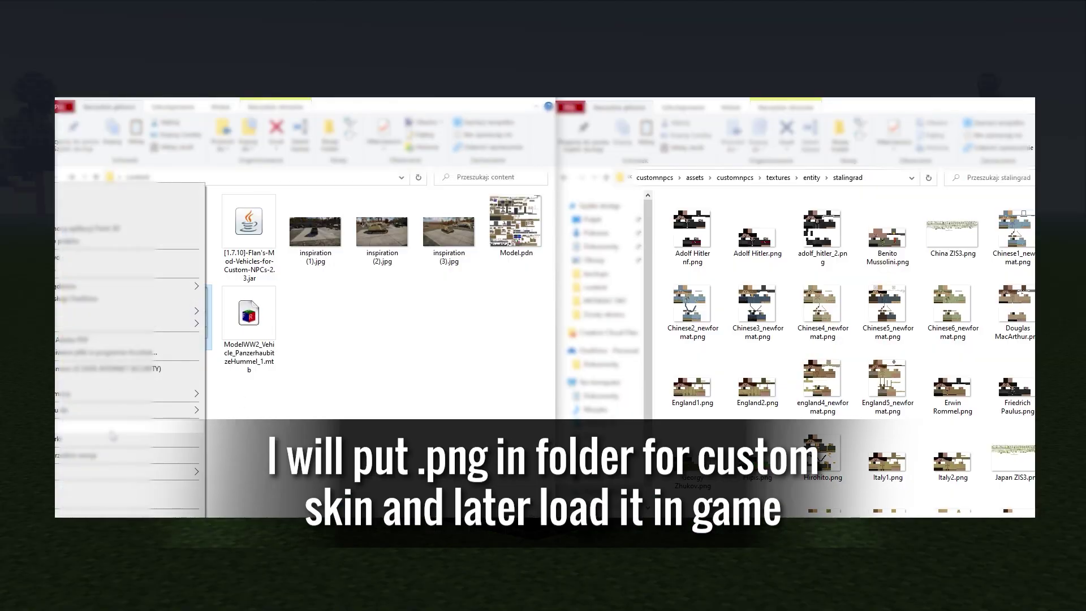
left_click(128, 508)
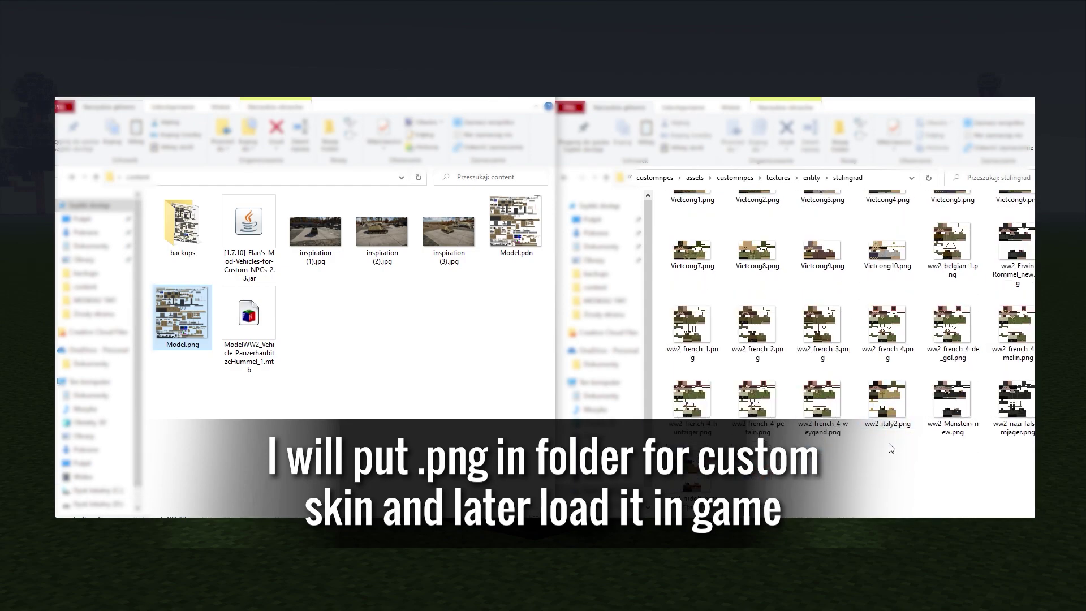
left_click(786, 370)
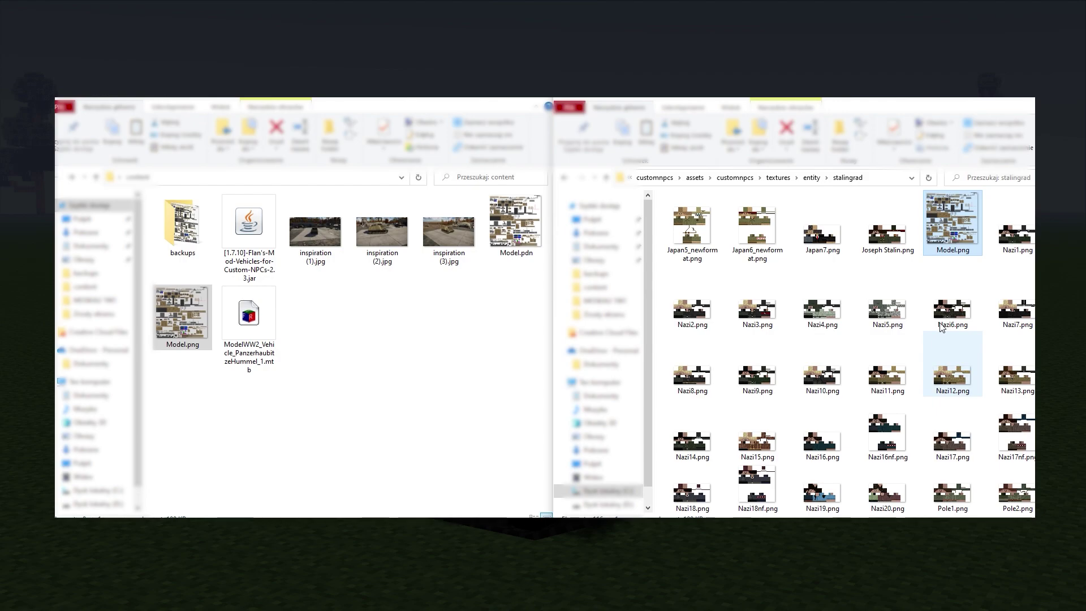
right_click(953, 223)
key("Escape")
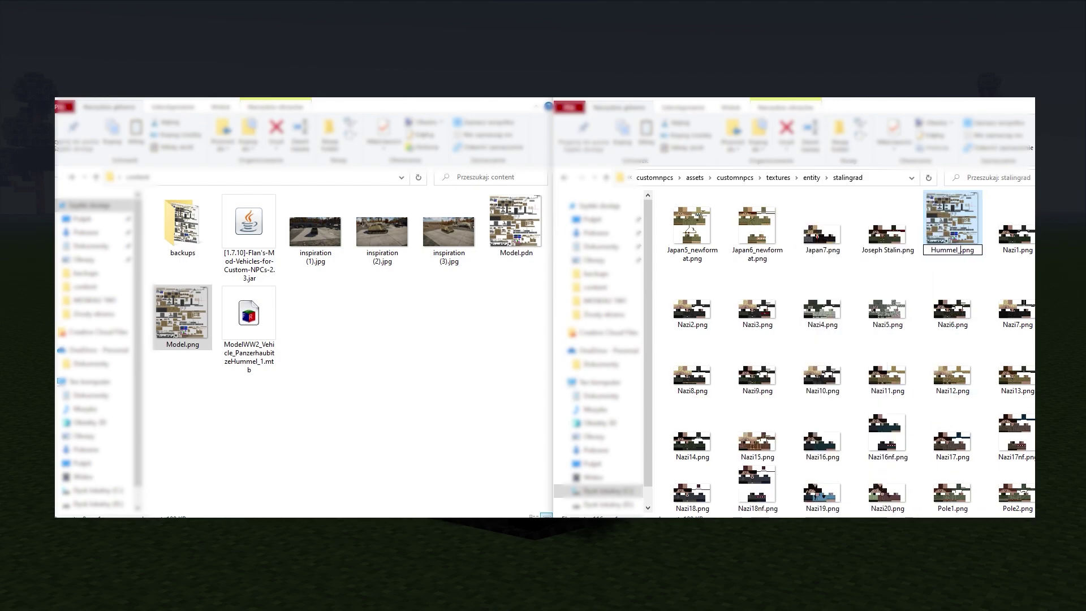
Step: Confirm the new file name, then set the NPC's movement rotation to 270
key("Return")
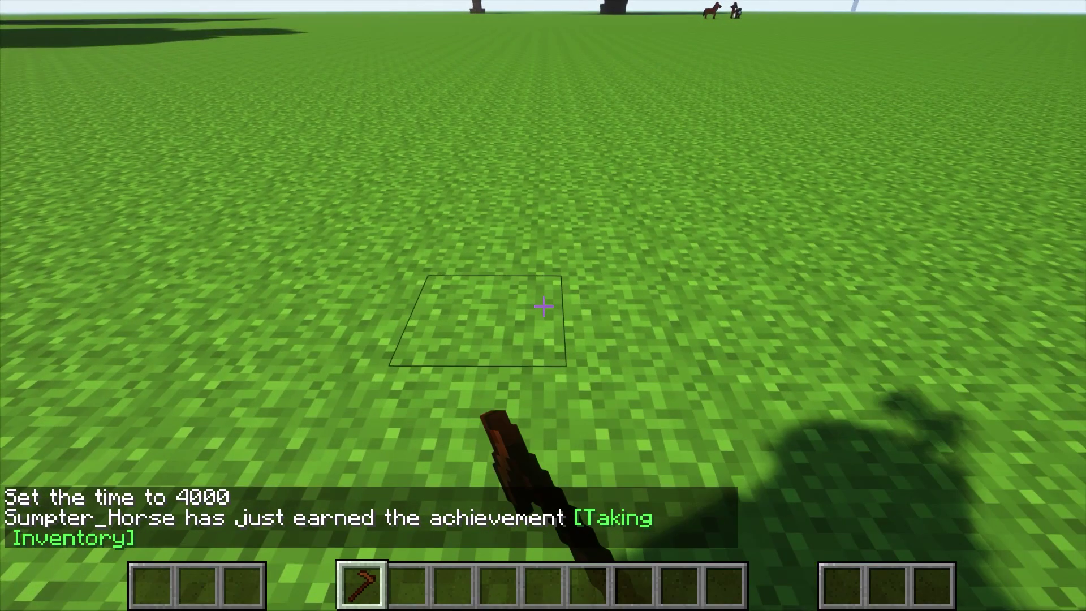
right_click(544, 306)
left_click(294, 58)
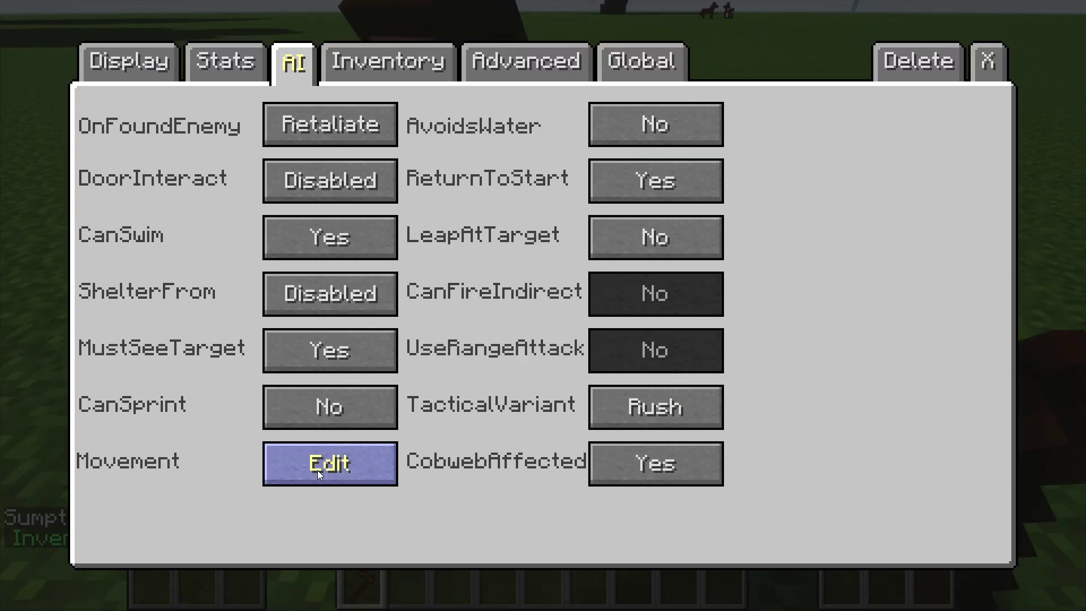
left_click(318, 471)
key("BackSpace")
key("BackSpace")
type("270")
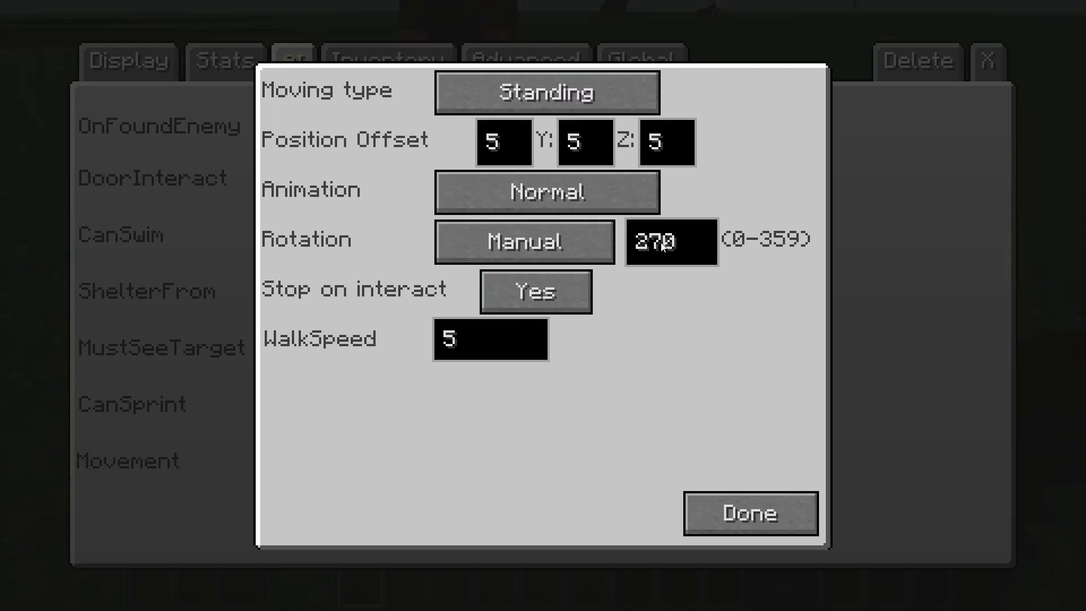
key("Escape")
key("Escape")
Step: Change the NPC's model to Panzerhaubitze Hummel and step back to view it
right_click(544, 307)
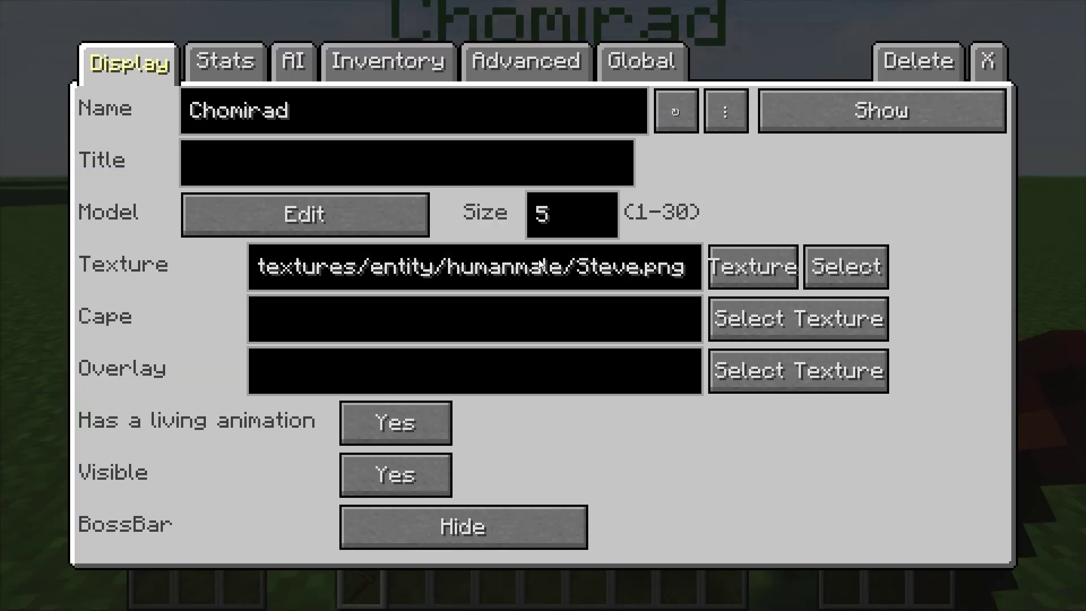
left_click(267, 213)
left_click(560, 178)
key("Down")
key("Down")
key("Down")
key("Down")
key("Down")
key("Down")
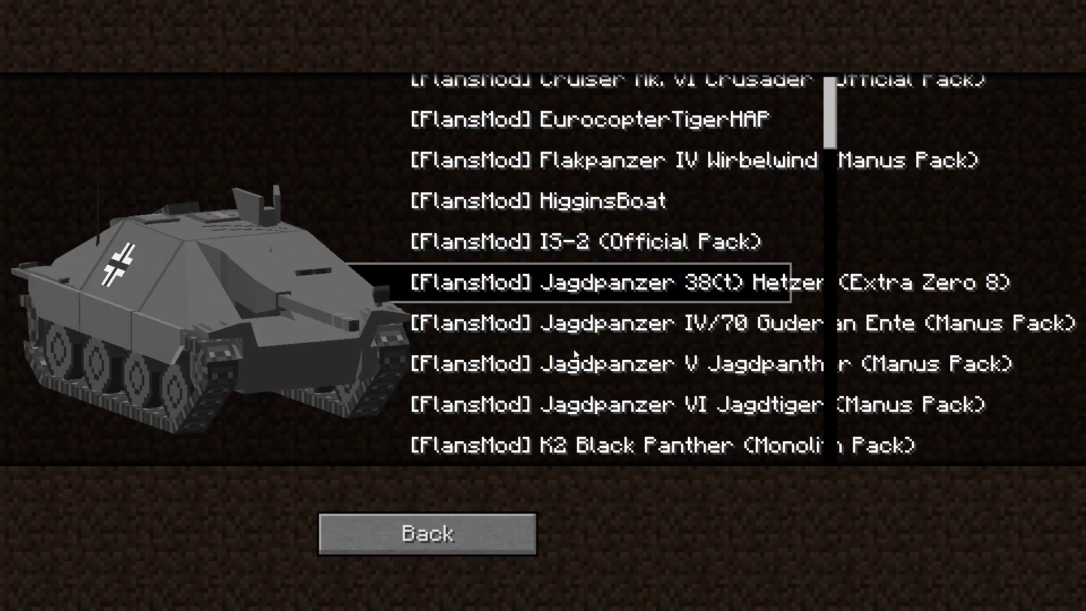
key("Down")
key("Down")
key("Down")
key("Down")
key("Down")
key("Down")
key("Down")
key("Down")
key("Down")
key("Down")
key("Down")
key("Down")
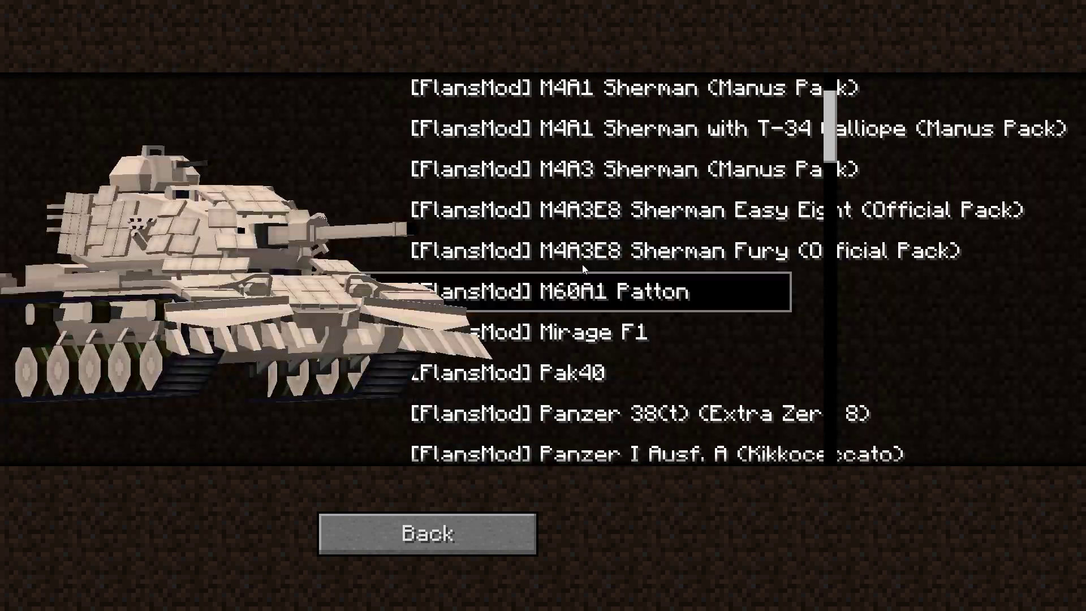
key("Down")
key("Down")
key("Down")
key("Down")
key("Down")
key("Down")
key("Down")
key("Down")
key("Down")
key("Down")
key("Down")
key("Down")
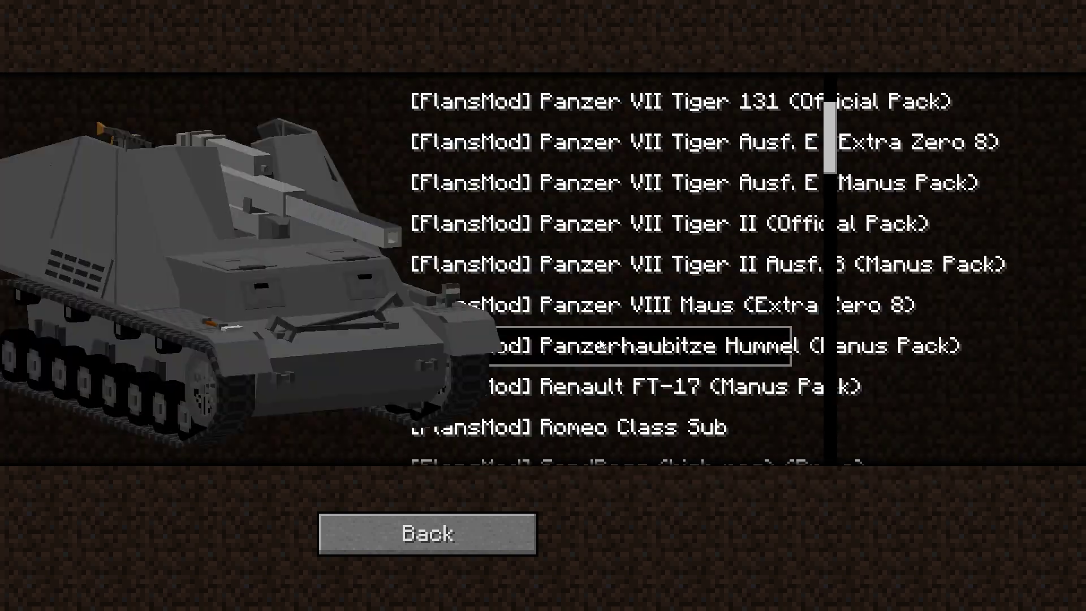
left_click(427, 534)
key("s")
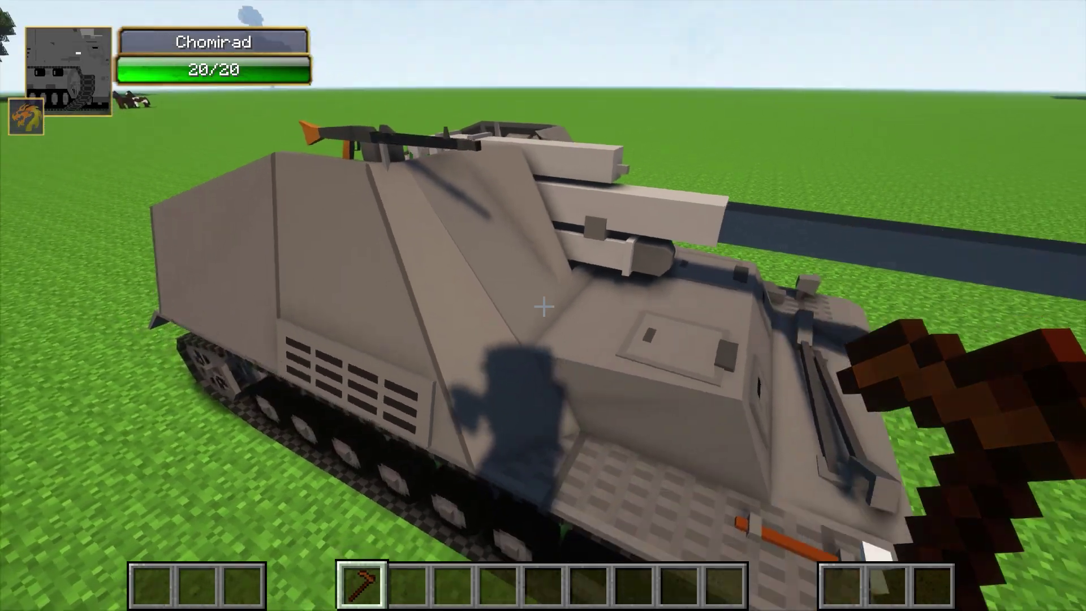
key("d")
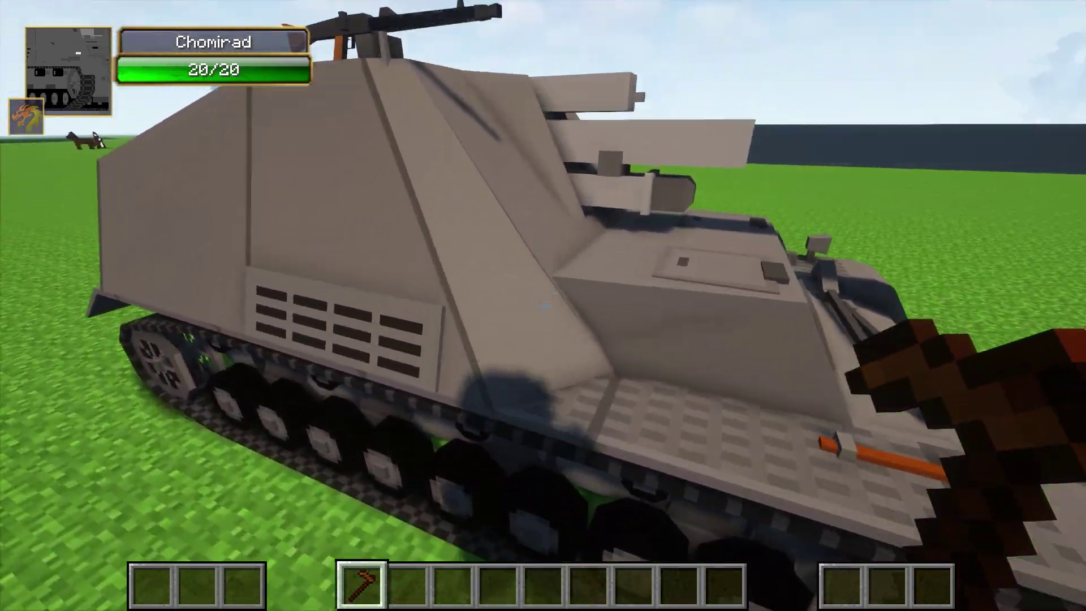
Step: Give the NPC the texture hummel_camo.png from customnpcs/textures/entity/stalingrad, then view the tank
right_click(543, 305)
left_click(731, 89)
left_click(846, 266)
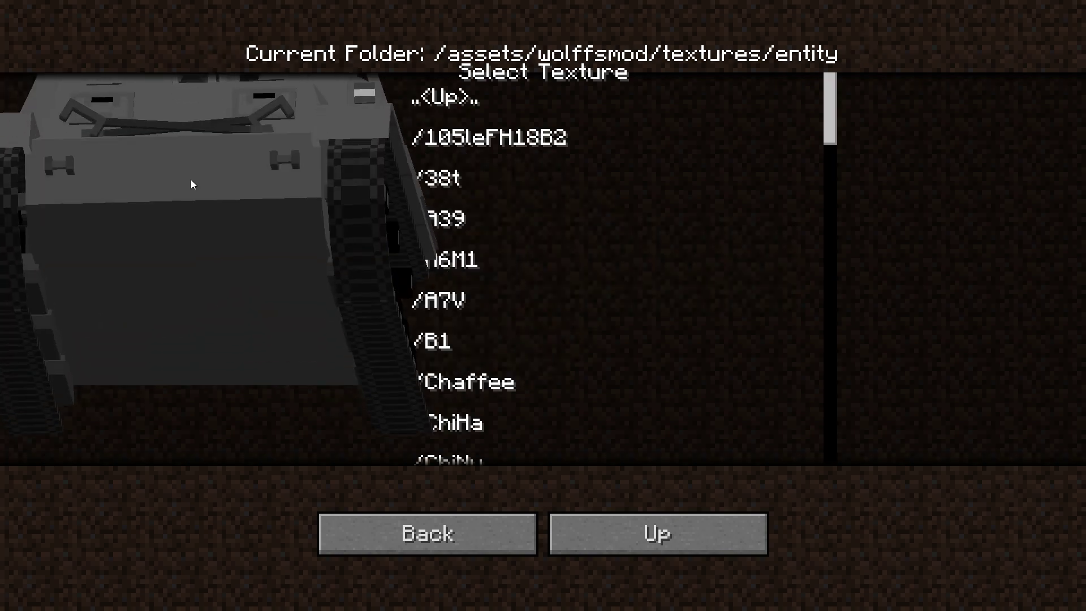
left_click(477, 315)
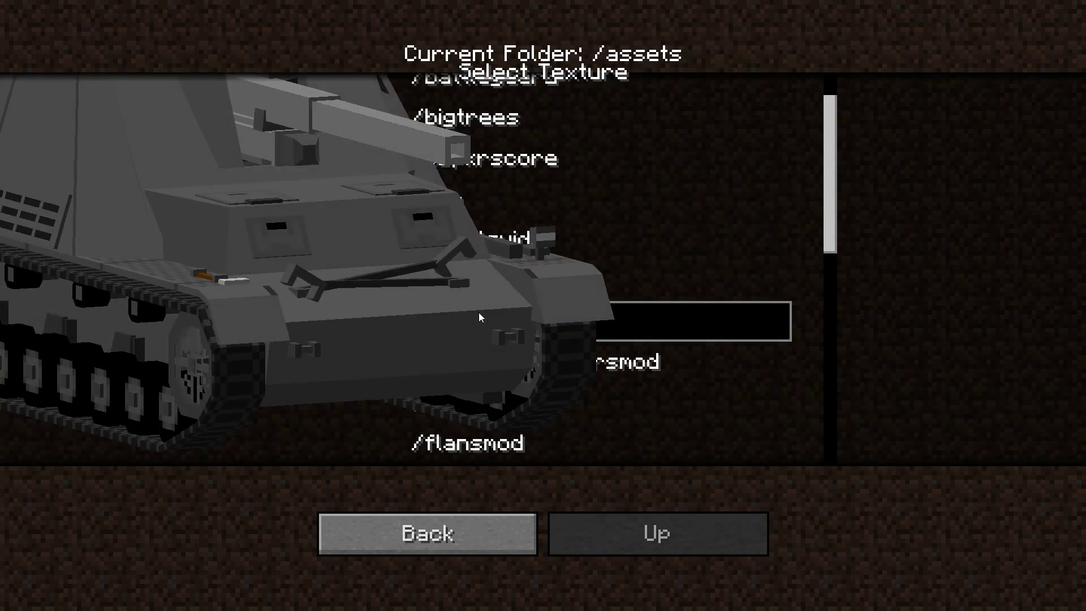
left_click(488, 352)
left_click(407, 240)
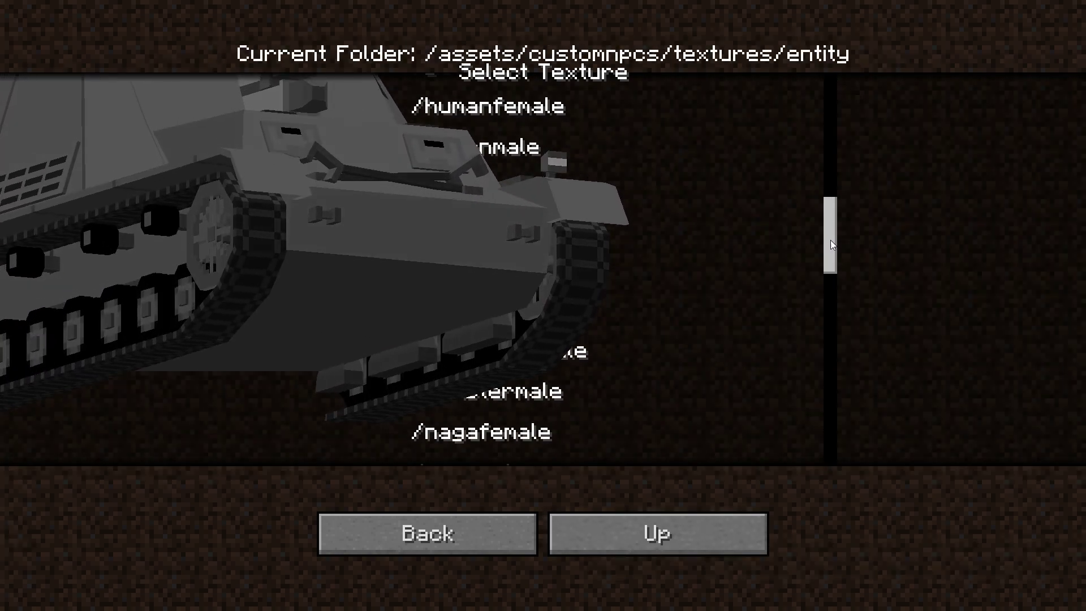
scroll(525, 362, "down", 5)
scroll(525, 363, "down", 2)
double_click(526, 363)
scroll(781, 318, "up", 3)
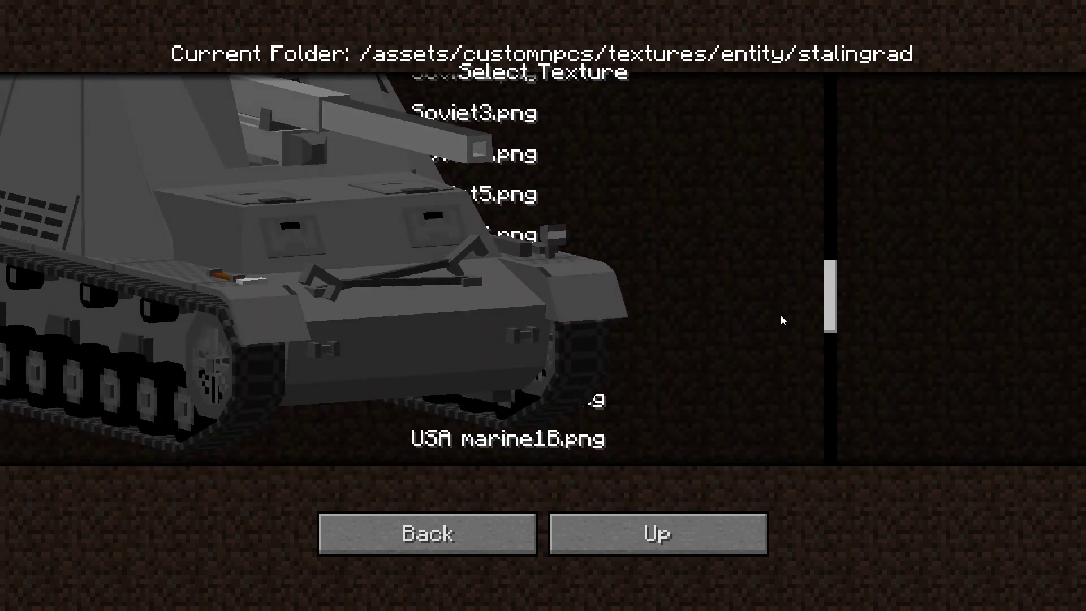
scroll(379, 273, "up", 2)
scroll(240, 318, "up", 2)
scroll(240, 317, "up", 3)
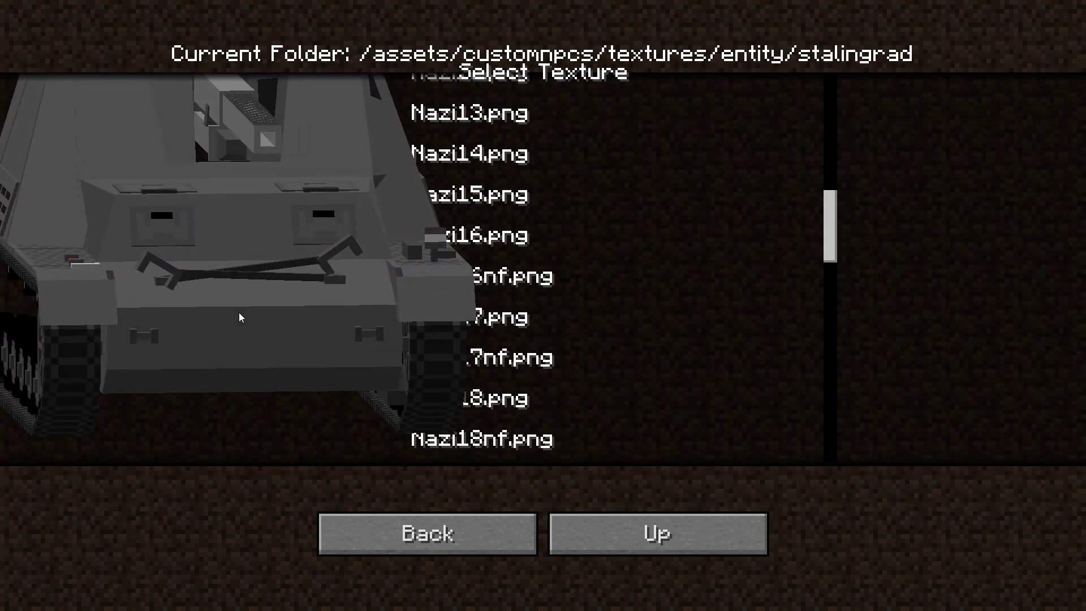
scroll(241, 318, "up", 3)
scroll(240, 317, "up", 2)
left_click(425, 154)
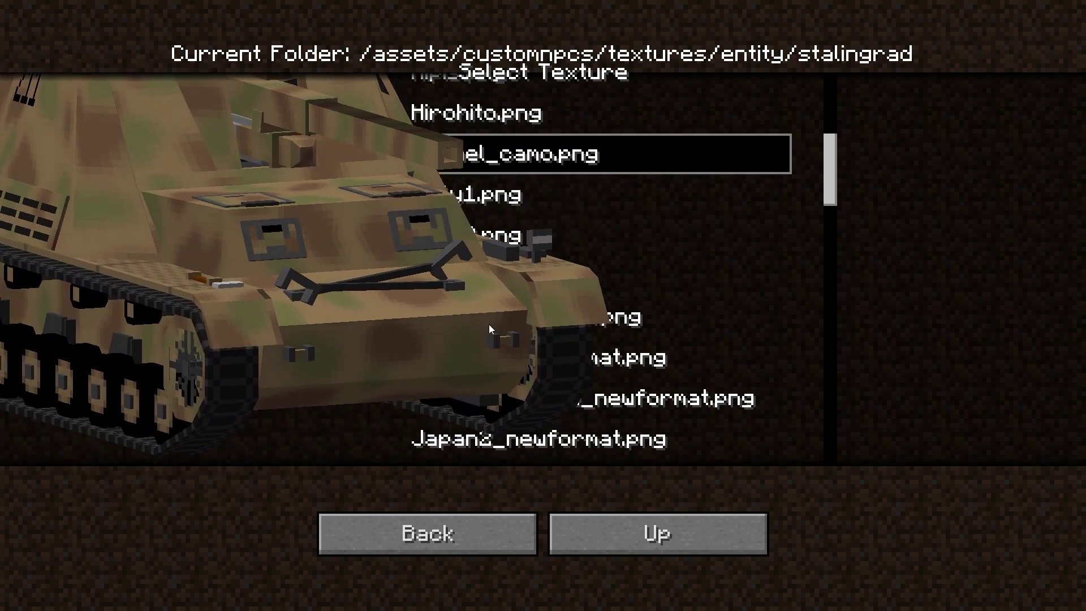
key("Escape")
key("Escape")
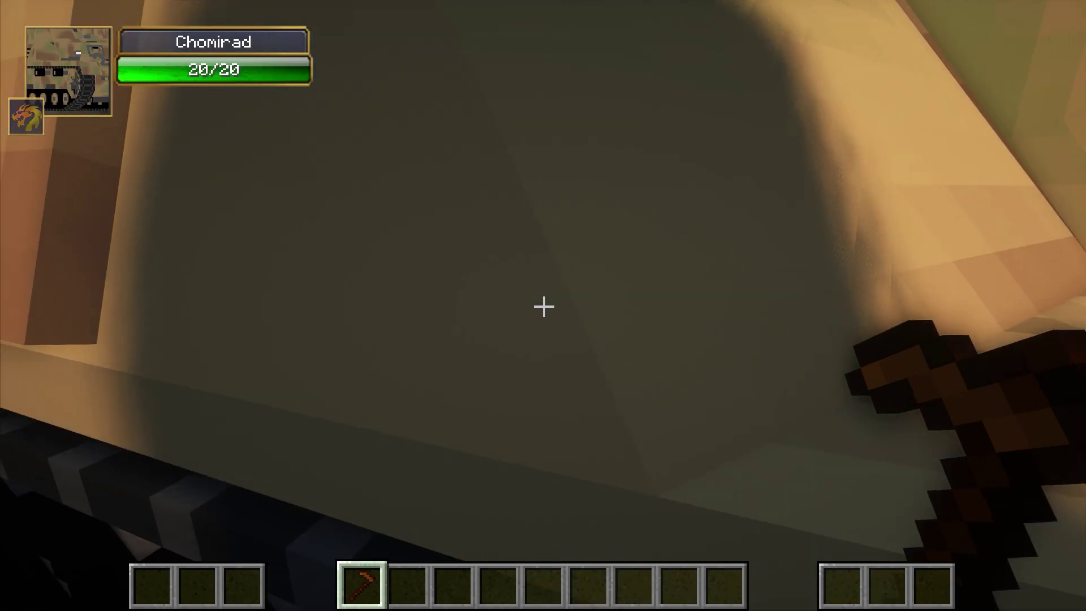
key("s")
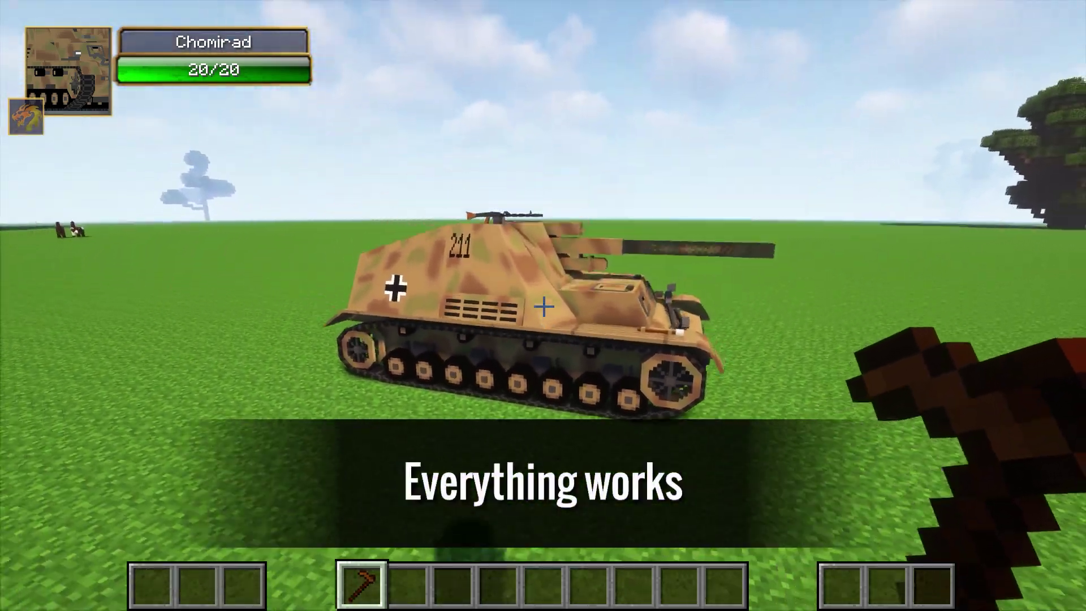